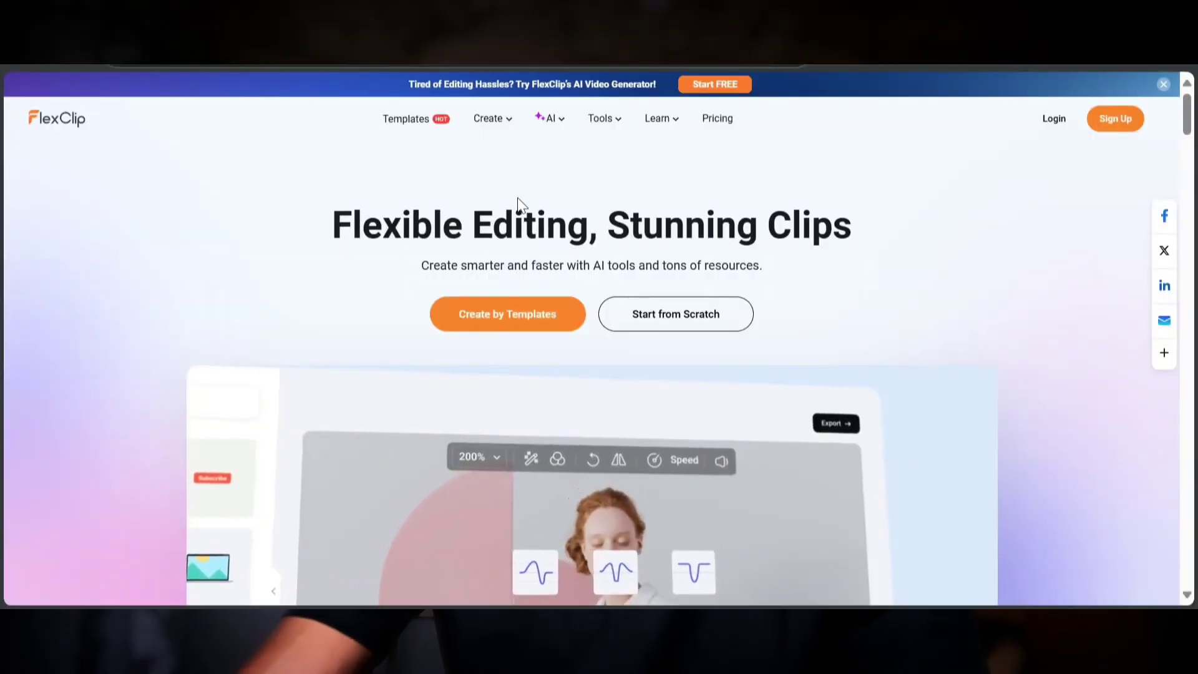
{"action": "scroll", "coordinate": [536, 223], "scroll_direction": "down", "scroll_amount": 5}
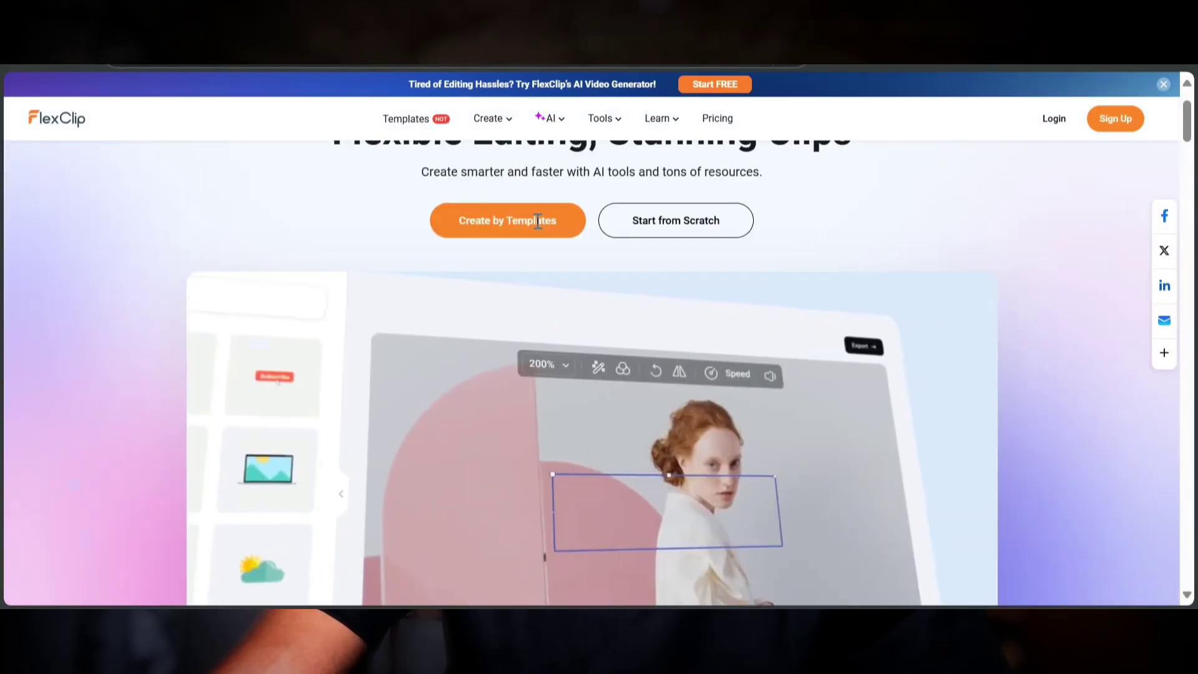
{"action": "scroll", "coordinate": [537, 223], "scroll_direction": "down", "scroll_amount": 6}
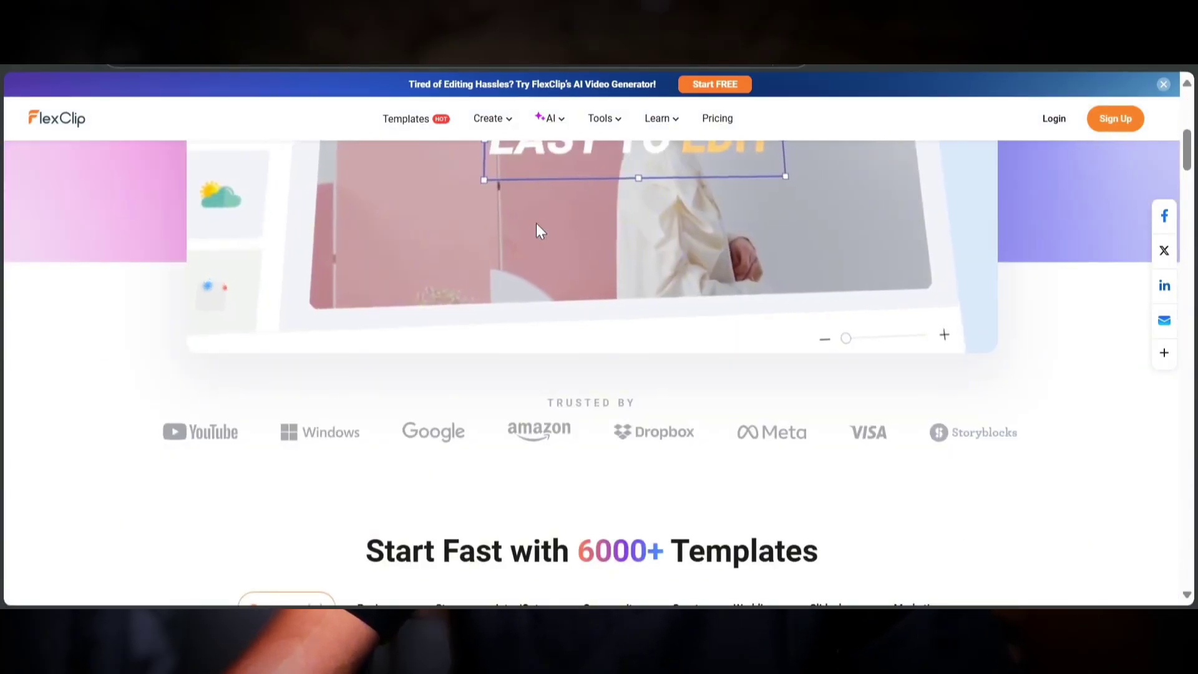
{"action": "scroll", "coordinate": [540, 231], "scroll_direction": "down", "scroll_amount": 3}
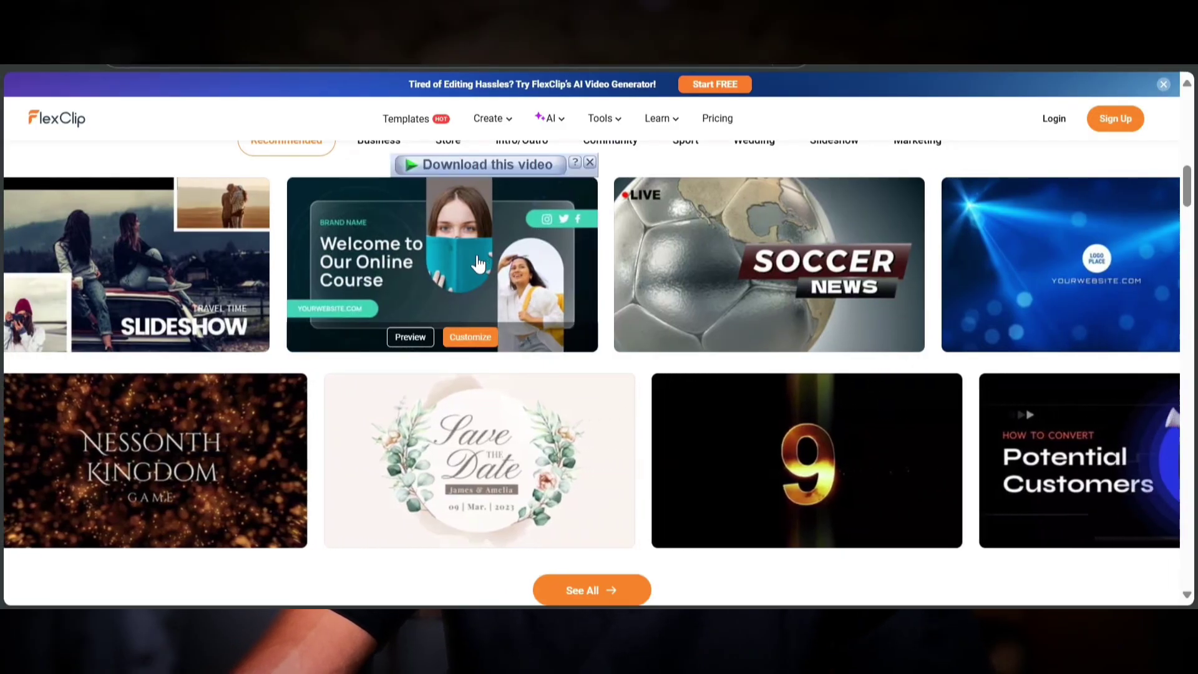
{"action": "scroll", "coordinate": [537, 234], "scroll_direction": "down", "scroll_amount": 6}
{"action": "scroll", "coordinate": [481, 264], "scroll_direction": "down", "scroll_amount": 2}
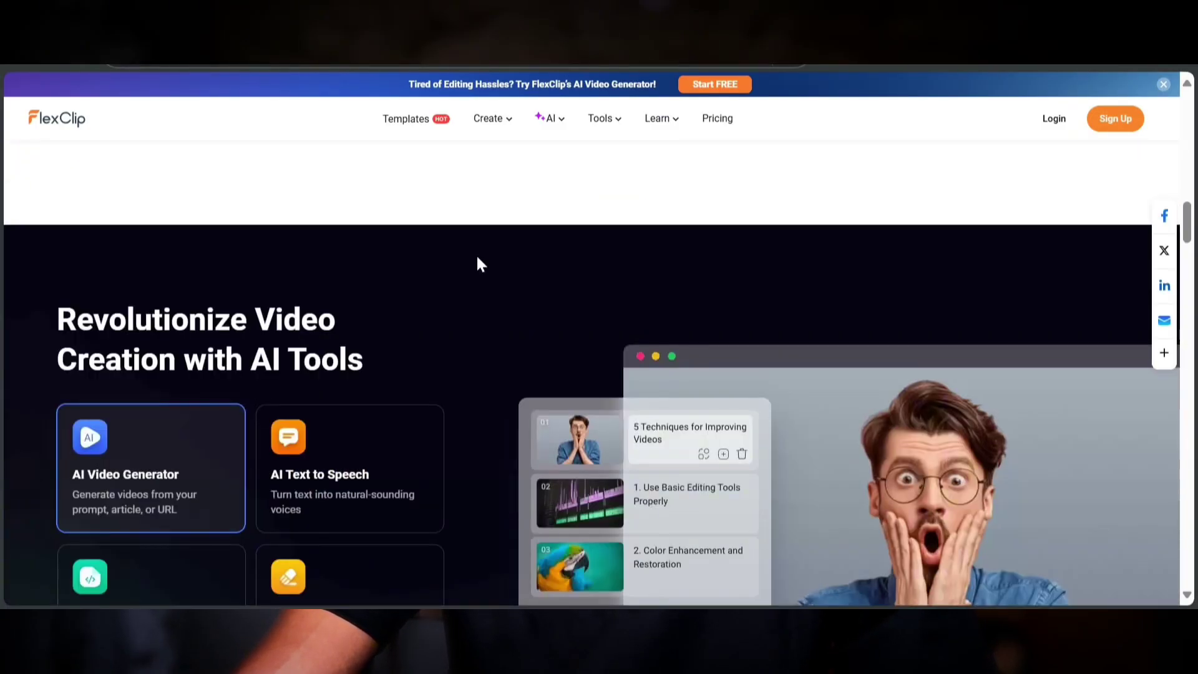
{"action": "scroll", "coordinate": [480, 263], "scroll_direction": "down", "scroll_amount": 3}
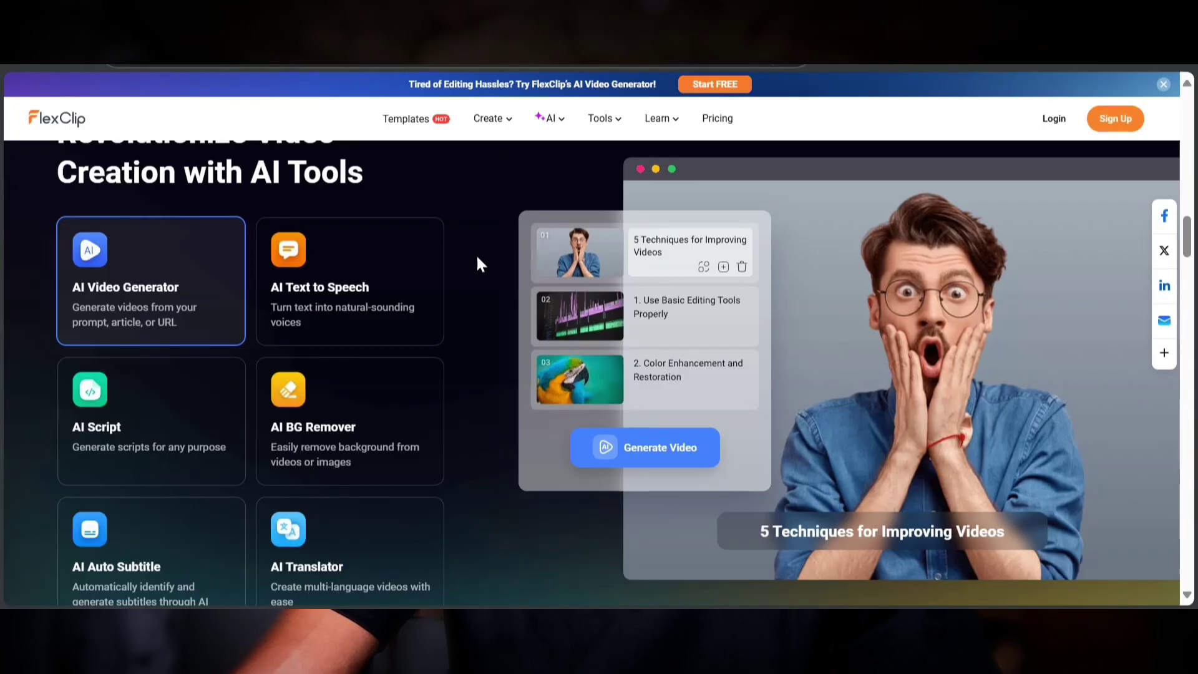
{"action": "scroll", "coordinate": [478, 259], "scroll_direction": "down", "scroll_amount": 2}
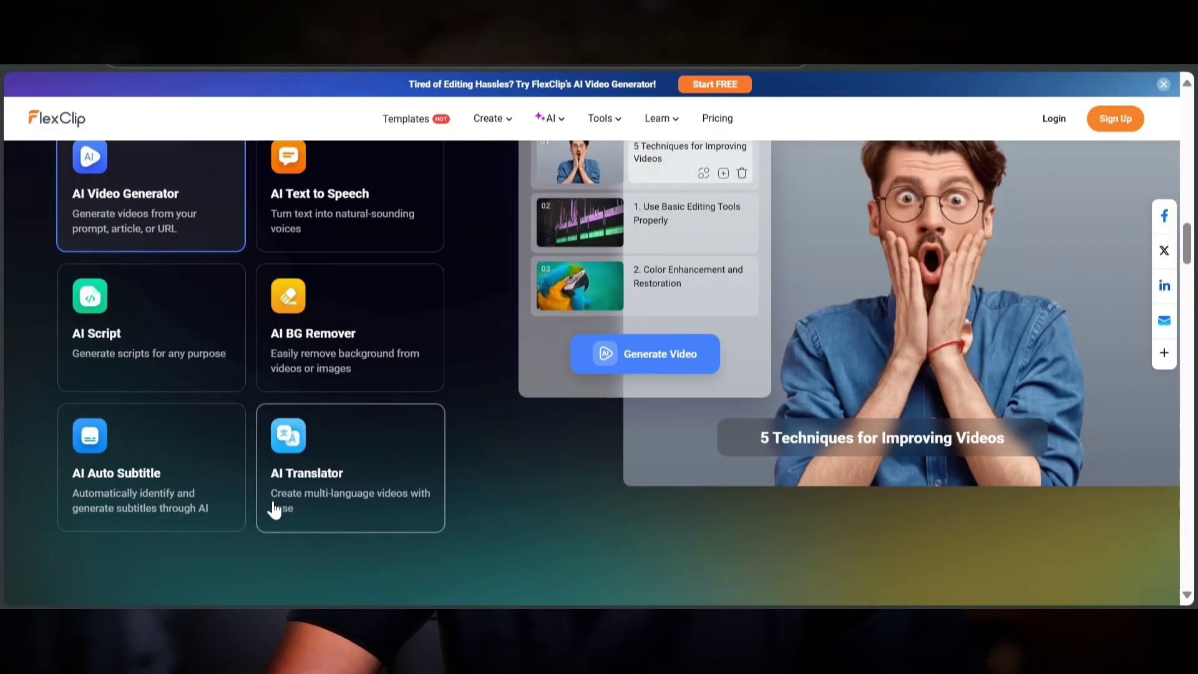
{"action": "scroll", "coordinate": [347, 377], "scroll_direction": "down", "scroll_amount": 7}
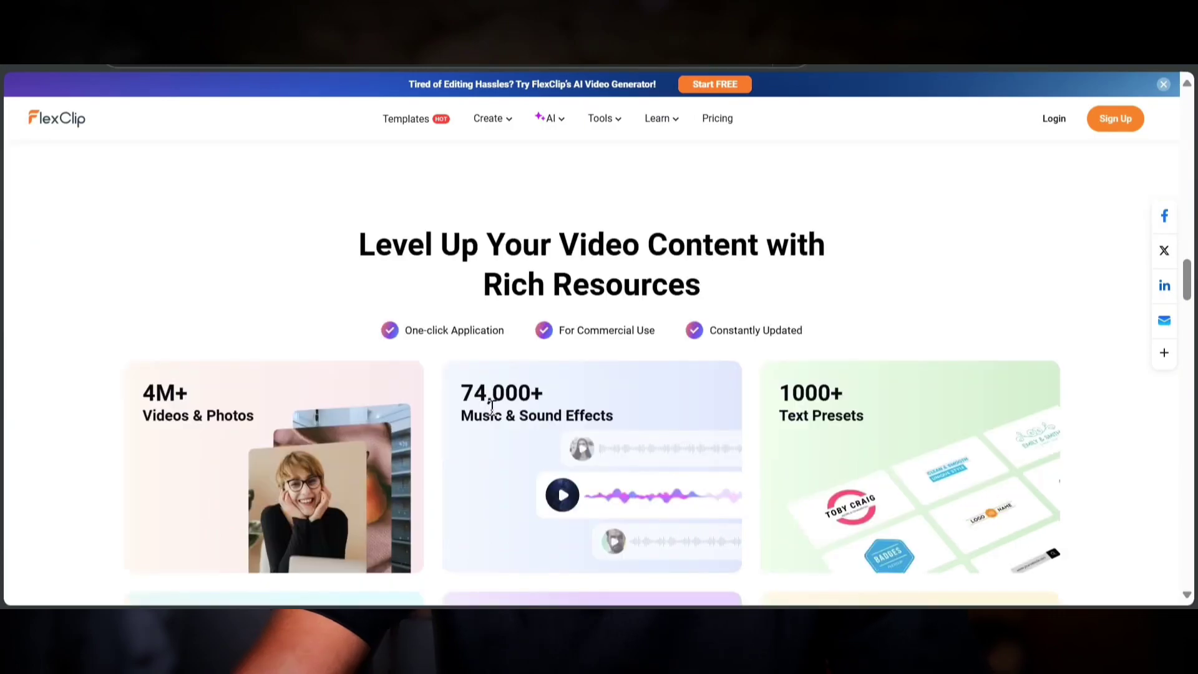
{"action": "scroll", "coordinate": [612, 383], "scroll_direction": "down", "scroll_amount": 6}
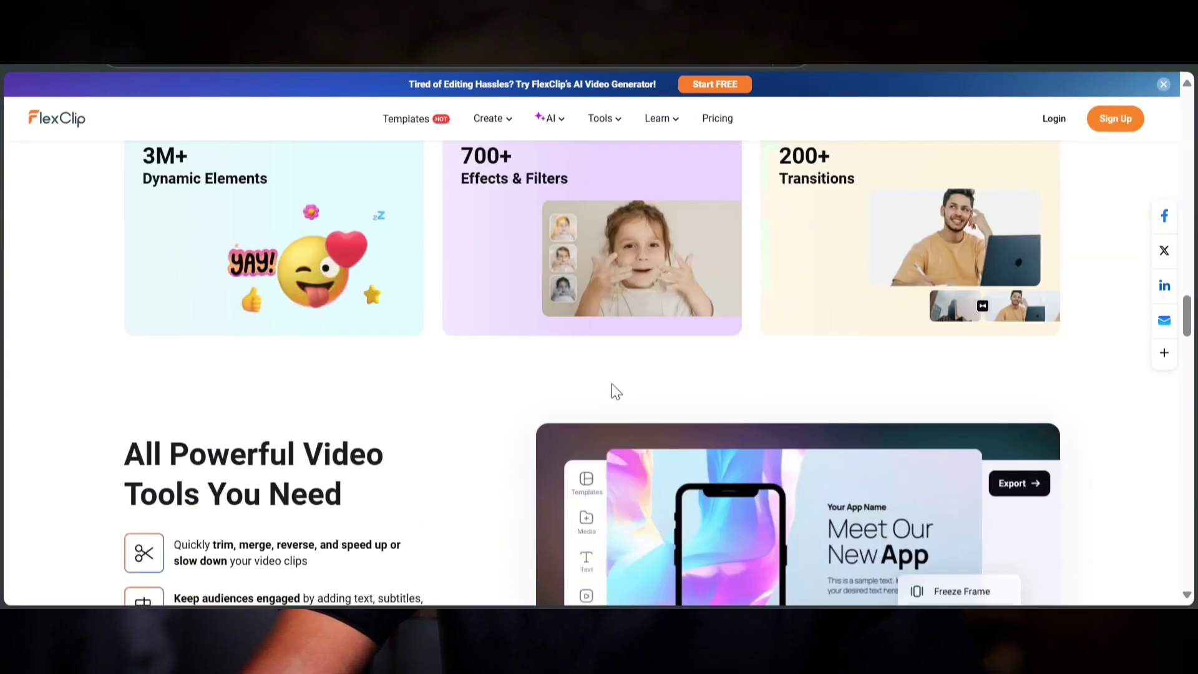
{"action": "scroll", "coordinate": [611, 392], "scroll_direction": "down", "scroll_amount": 13}
{"action": "scroll", "coordinate": [611, 394], "scroll_direction": "down", "scroll_amount": 4}
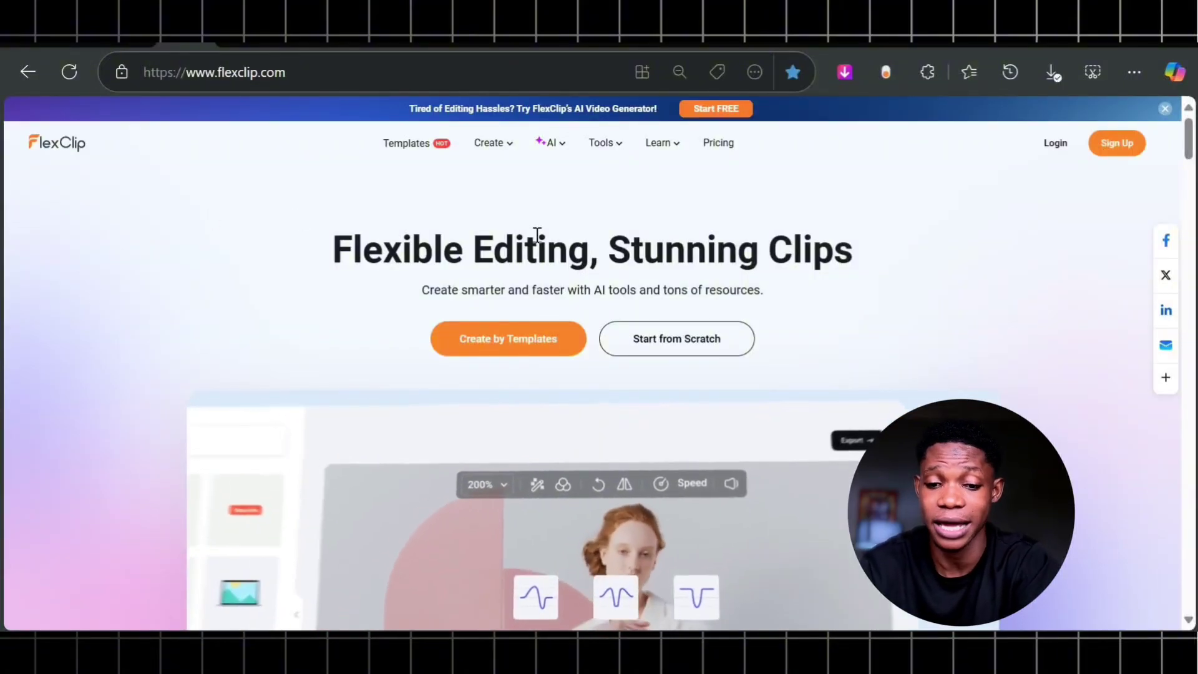
{"action": "scroll", "coordinate": [540, 244], "scroll_direction": "down", "scroll_amount": 1}
{"action": "scroll", "coordinate": [538, 252], "scroll_direction": "down", "scroll_amount": 7}
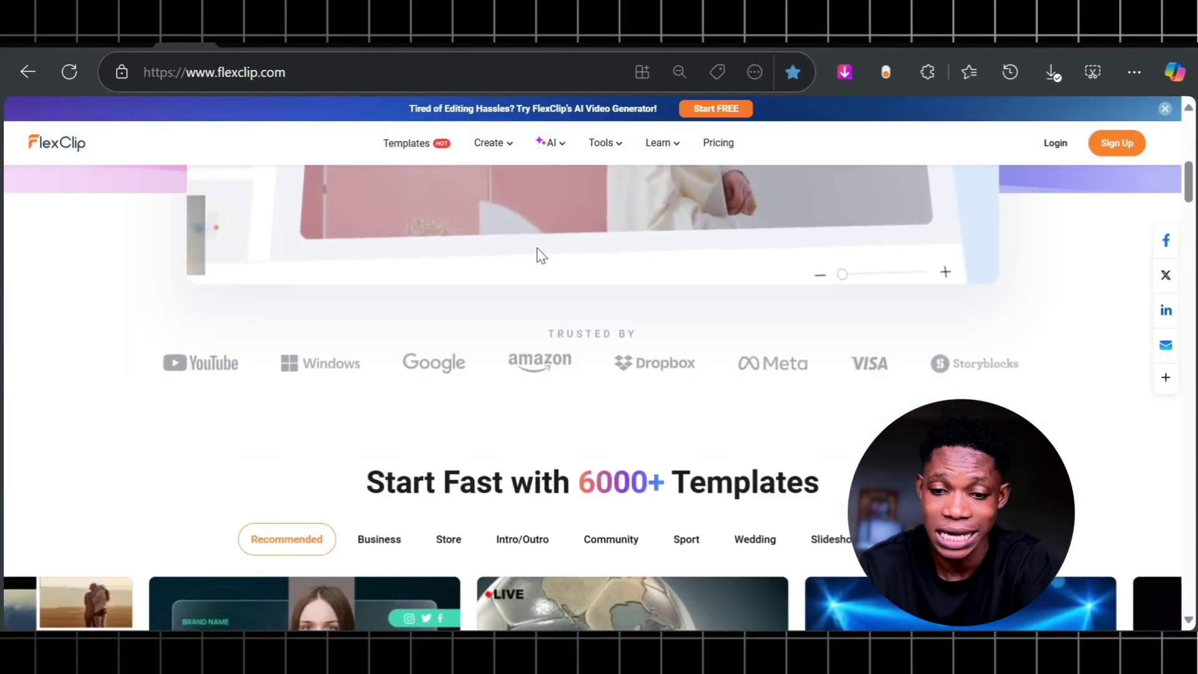
{"action": "scroll", "coordinate": [538, 251], "scroll_direction": "down", "scroll_amount": 6}
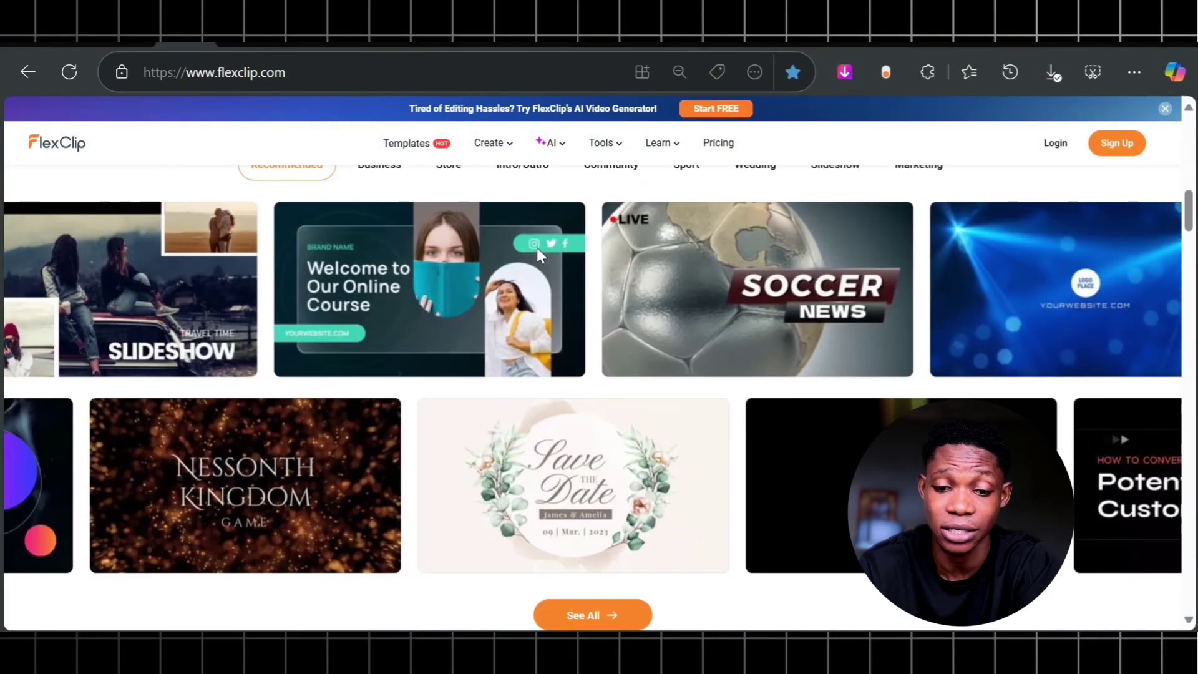
{"action": "scroll", "coordinate": [477, 289], "scroll_direction": "down", "scroll_amount": 3}
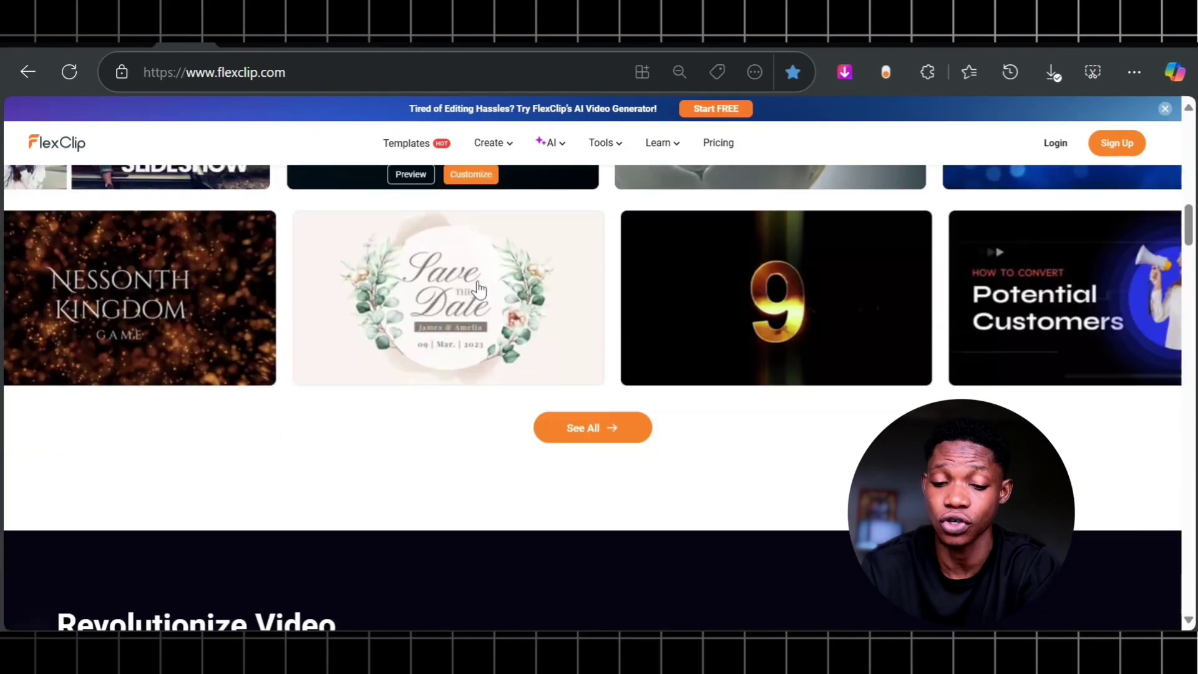
{"action": "scroll", "coordinate": [478, 289], "scroll_direction": "down", "scroll_amount": 5}
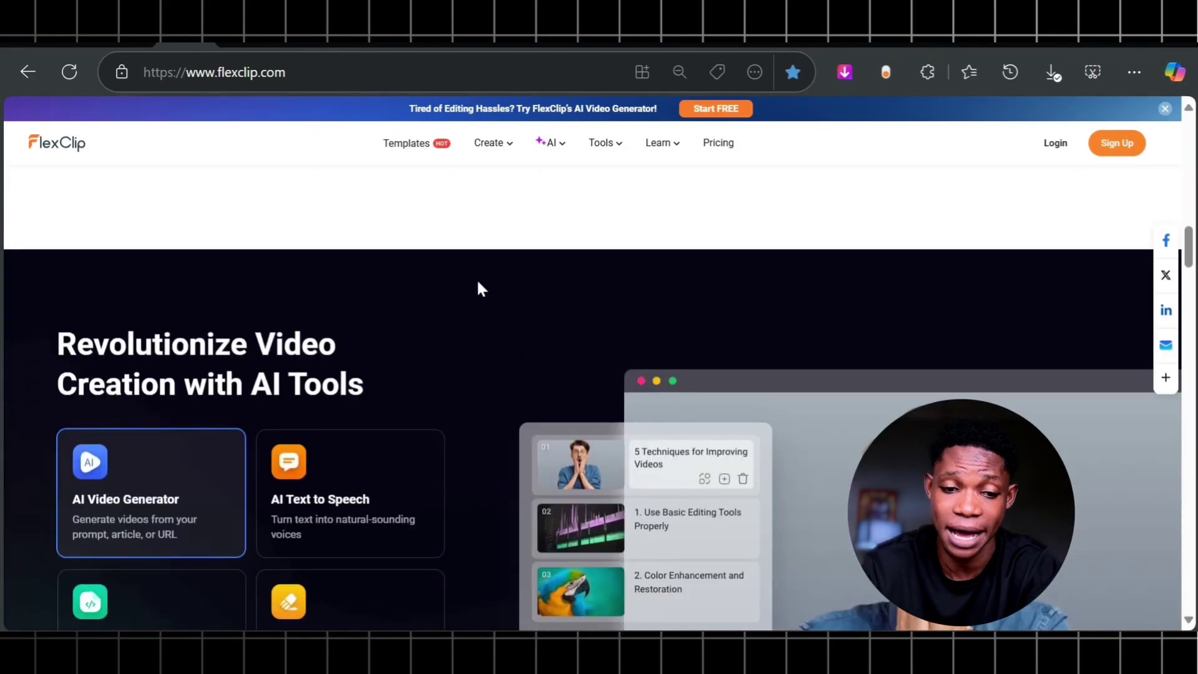
{"action": "scroll", "coordinate": [480, 288], "scroll_direction": "down", "scroll_amount": 3}
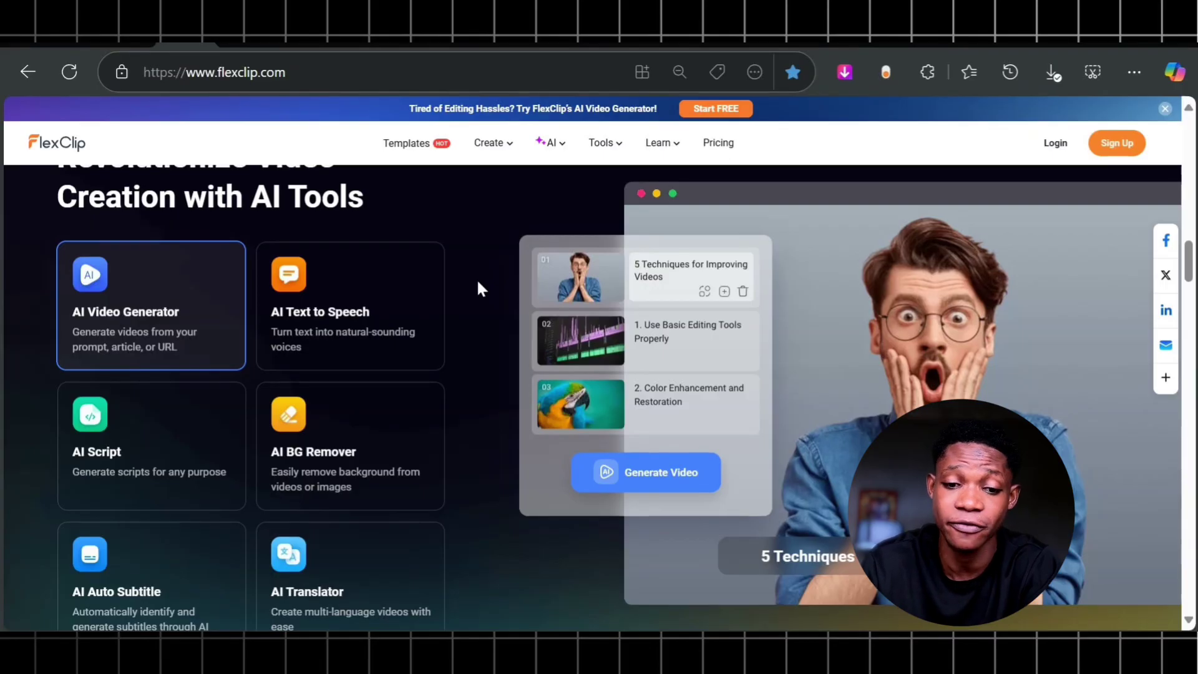
{"action": "scroll", "coordinate": [481, 288], "scroll_direction": "down", "scroll_amount": 2}
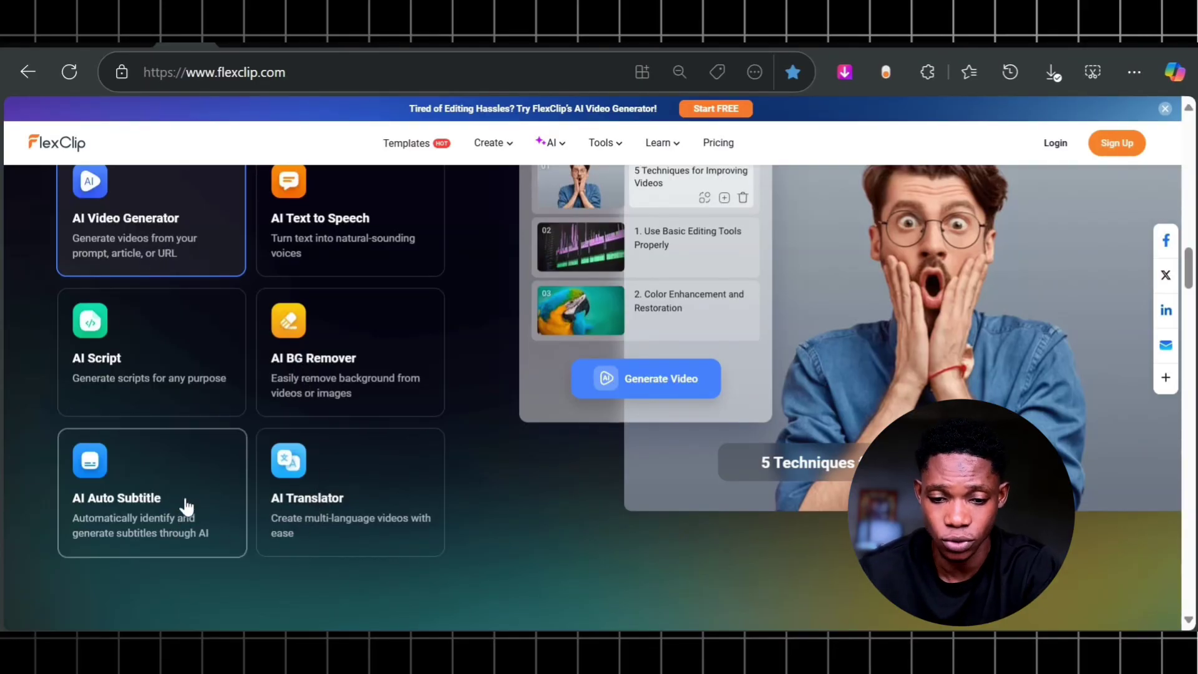
{"action": "scroll", "coordinate": [348, 401], "scroll_direction": "down", "scroll_amount": 8}
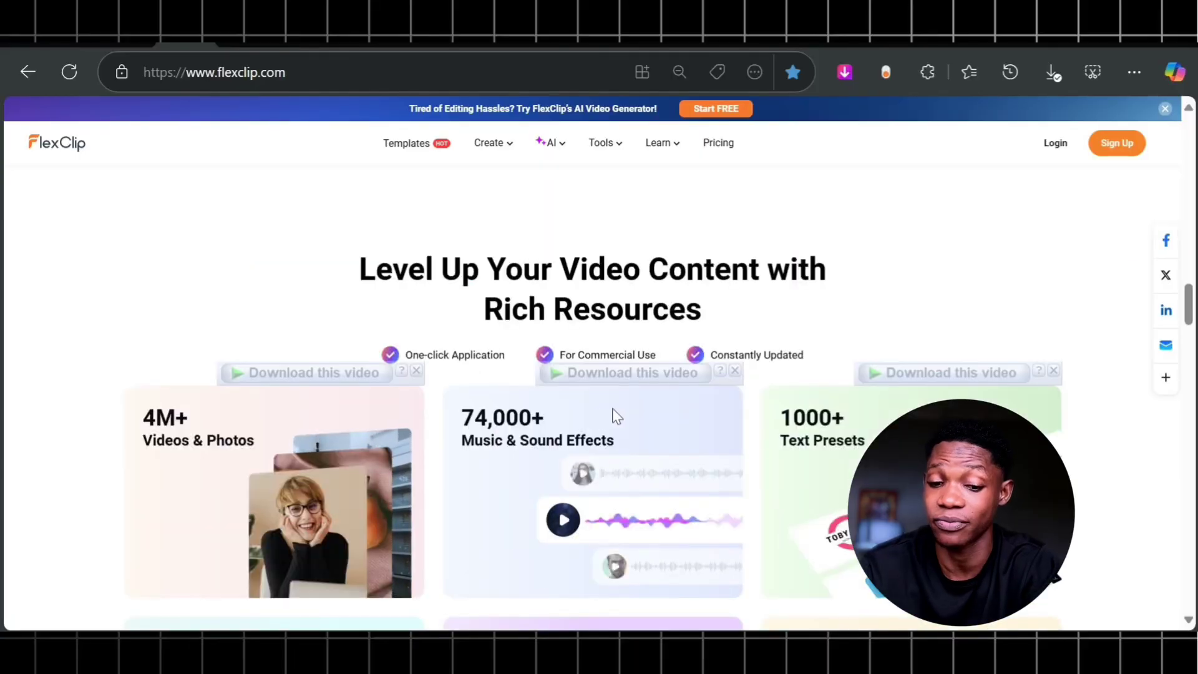
{"action": "scroll", "coordinate": [616, 414], "scroll_direction": "down", "scroll_amount": 6}
{"action": "scroll", "coordinate": [615, 414], "scroll_direction": "down", "scroll_amount": 10}
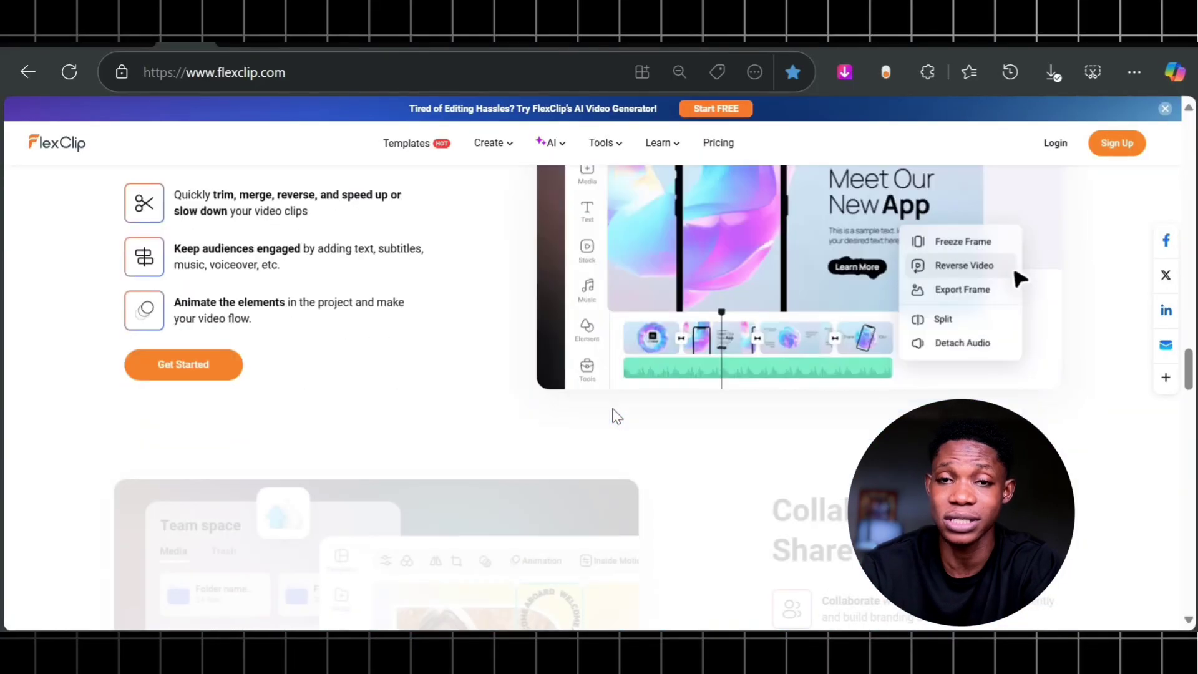
{"action": "scroll", "coordinate": [612, 419], "scroll_direction": "down", "scroll_amount": 8}
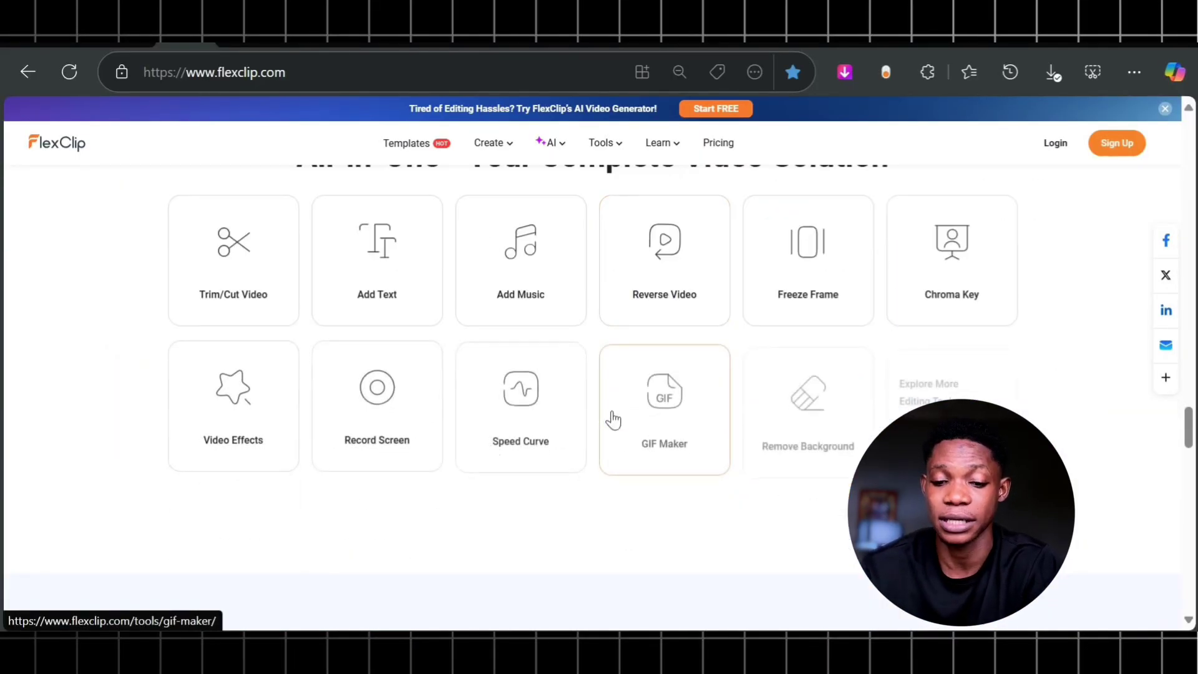
{"action": "scroll", "coordinate": [613, 419], "scroll_direction": "up", "scroll_amount": 5}
{"action": "scroll", "coordinate": [830, 312], "scroll_direction": "down", "scroll_amount": 6}
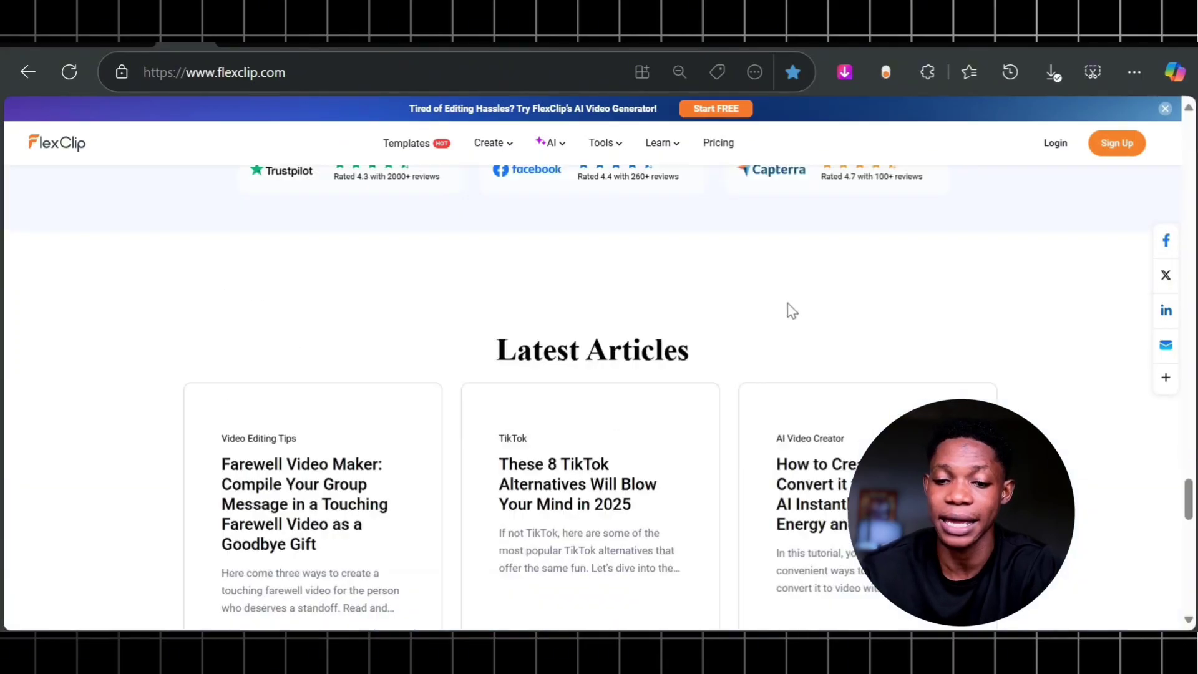
Open FlexClip's pricing page and browse the subscription plans.
{"action": "left_click", "coordinate": [717, 146]}
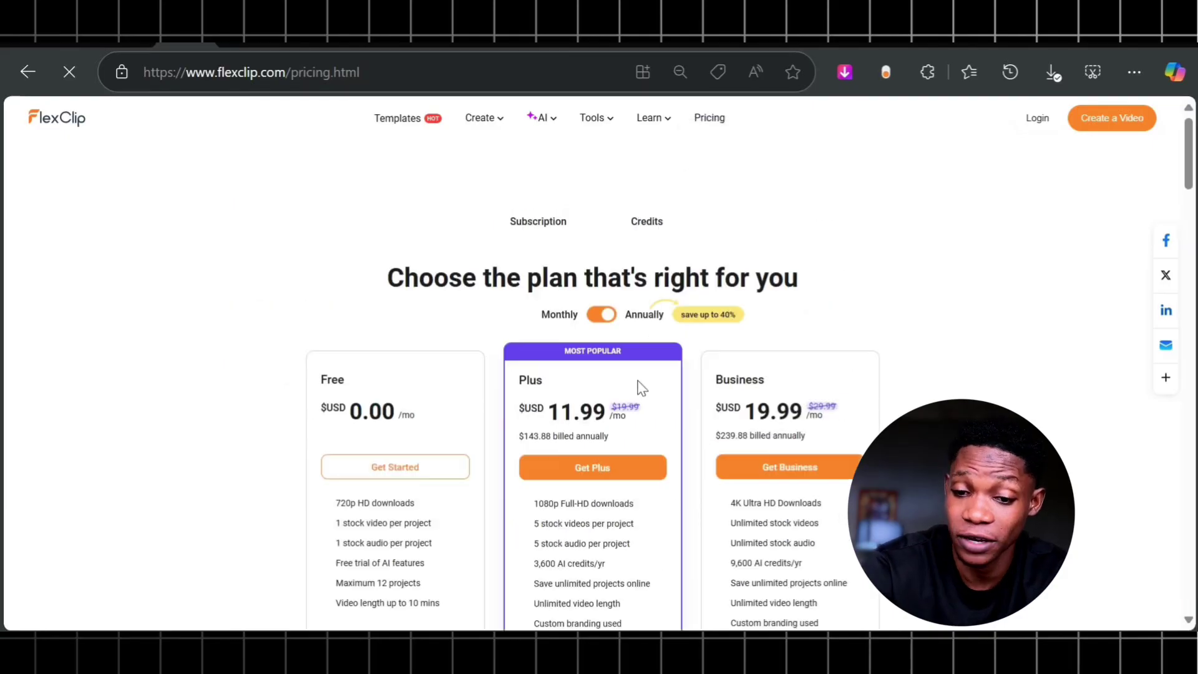
{"action": "scroll", "coordinate": [636, 362], "scroll_direction": "down", "scroll_amount": 3}
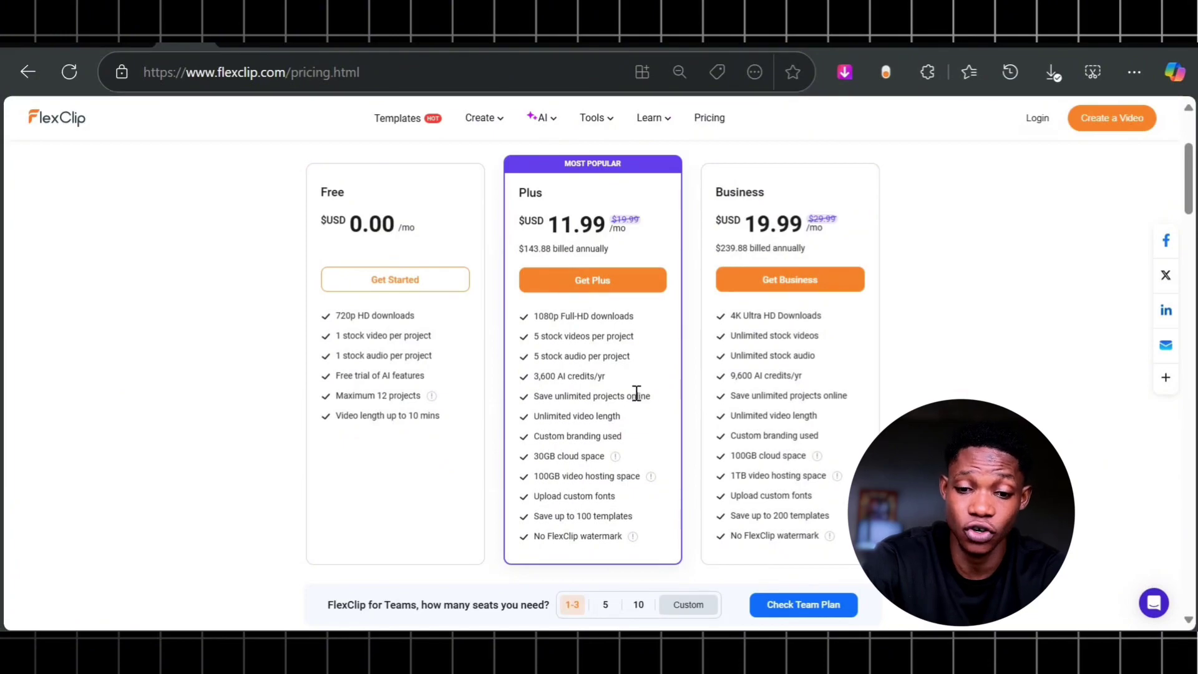
{"action": "scroll", "coordinate": [637, 394], "scroll_direction": "up", "scroll_amount": 2}
{"action": "scroll", "coordinate": [636, 312], "scroll_direction": "up", "scroll_amount": 2}
{"action": "scroll", "coordinate": [634, 249], "scroll_direction": "down", "scroll_amount": 2}
{"action": "scroll", "coordinate": [639, 260], "scroll_direction": "up", "scroll_amount": 2}
Show the one-time Credits packages: 300 for $9.99, 800 for $19.99, 1400 for $29.99.
{"action": "left_click", "coordinate": [649, 221]}
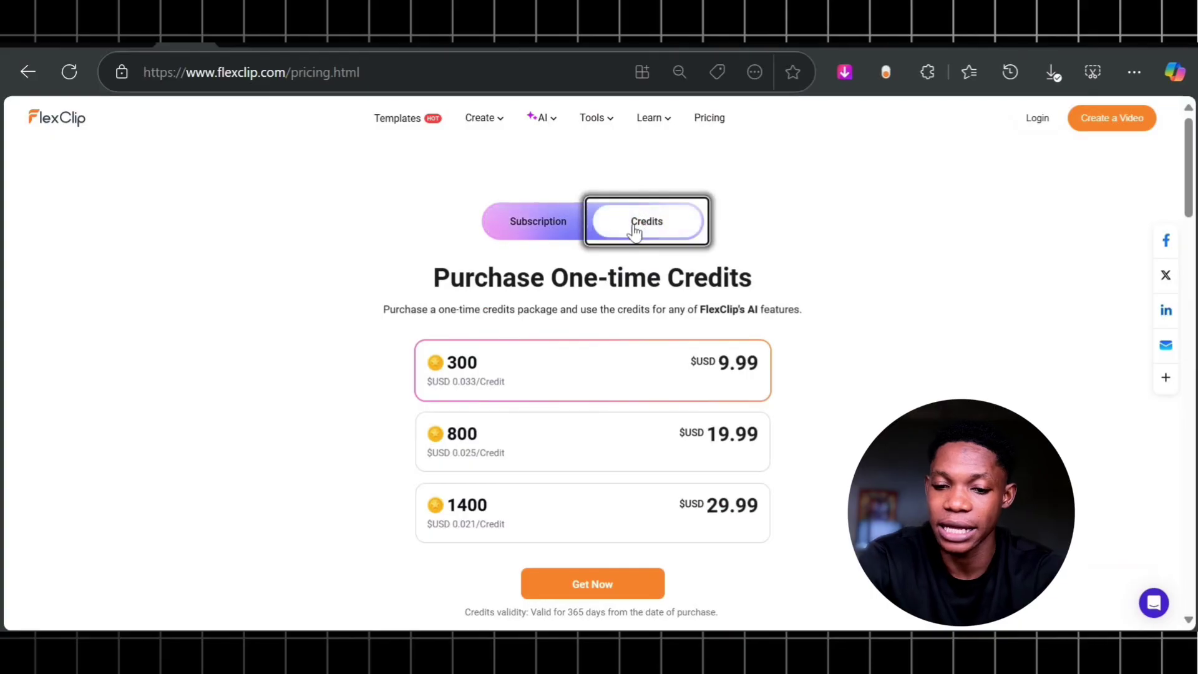
{"action": "left_click_drag", "start_coordinate": [339, 363], "coordinate": [353, 527]}
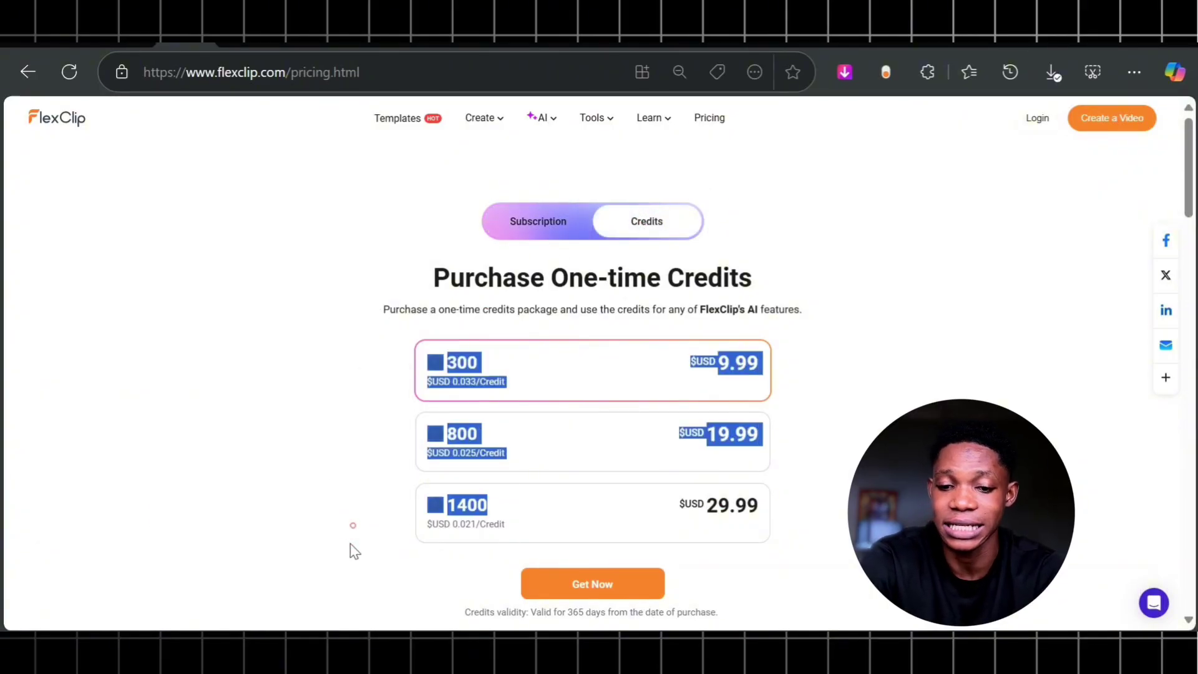
{"action": "left_click", "coordinate": [349, 543]}
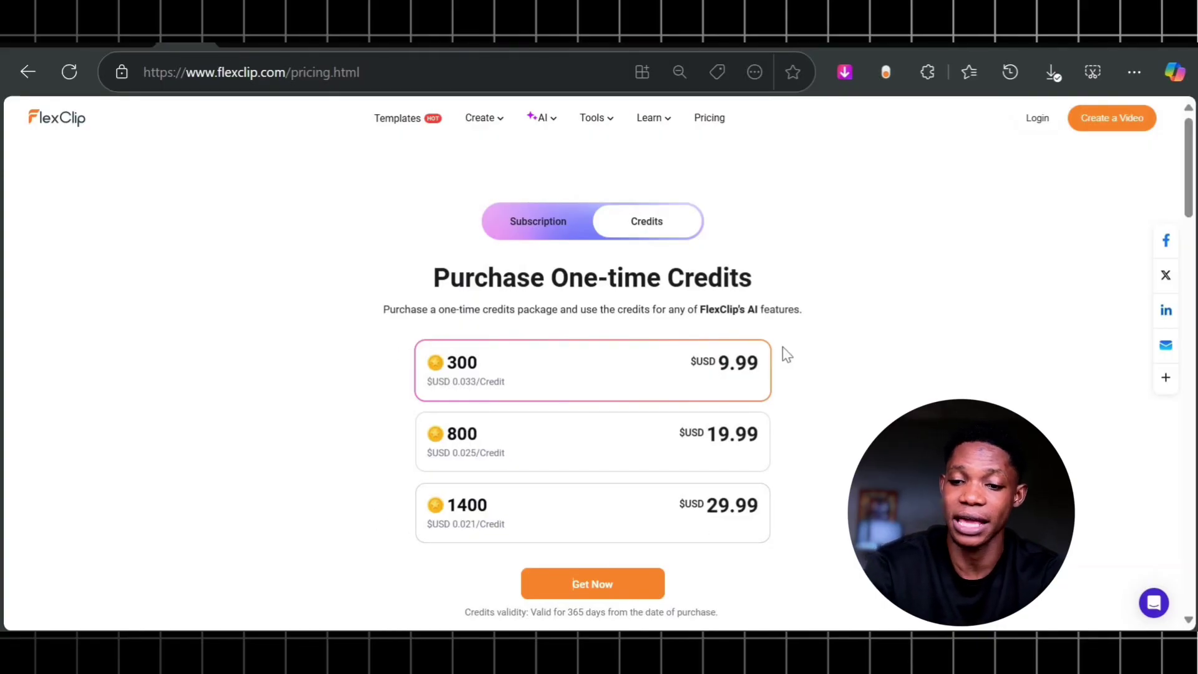
Sign in to FlexClip with Google and go to the AI Video Generator.
{"action": "left_click", "coordinate": [1030, 119]}
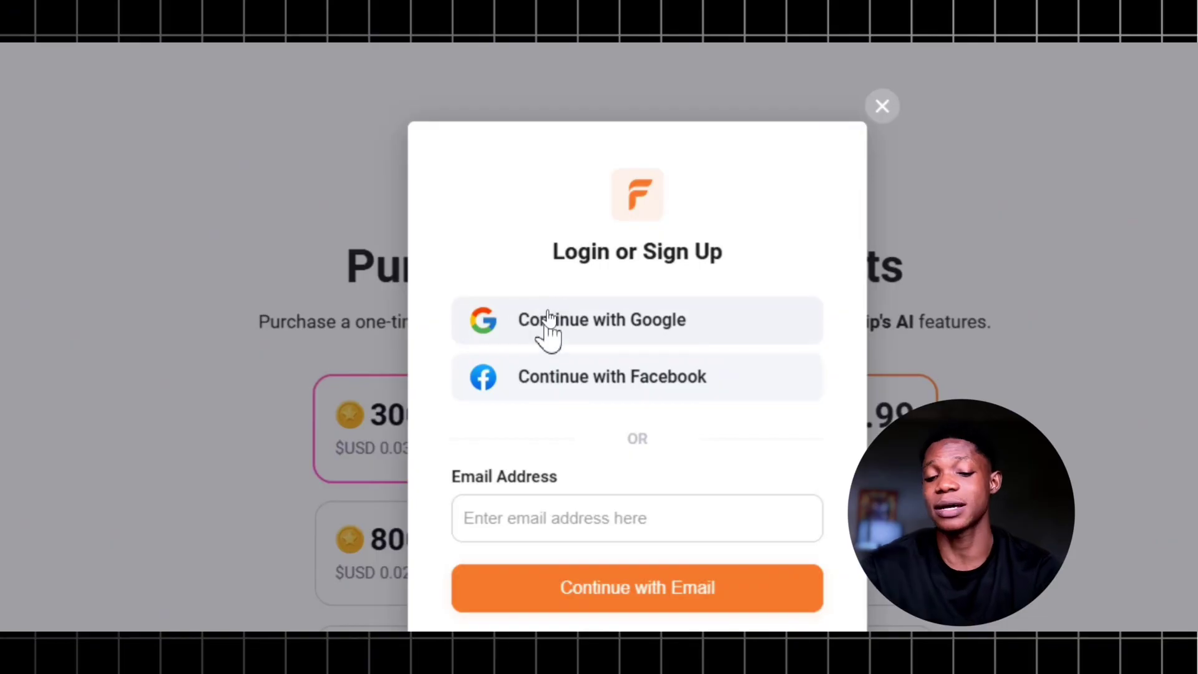
{"action": "left_click", "coordinate": [548, 307]}
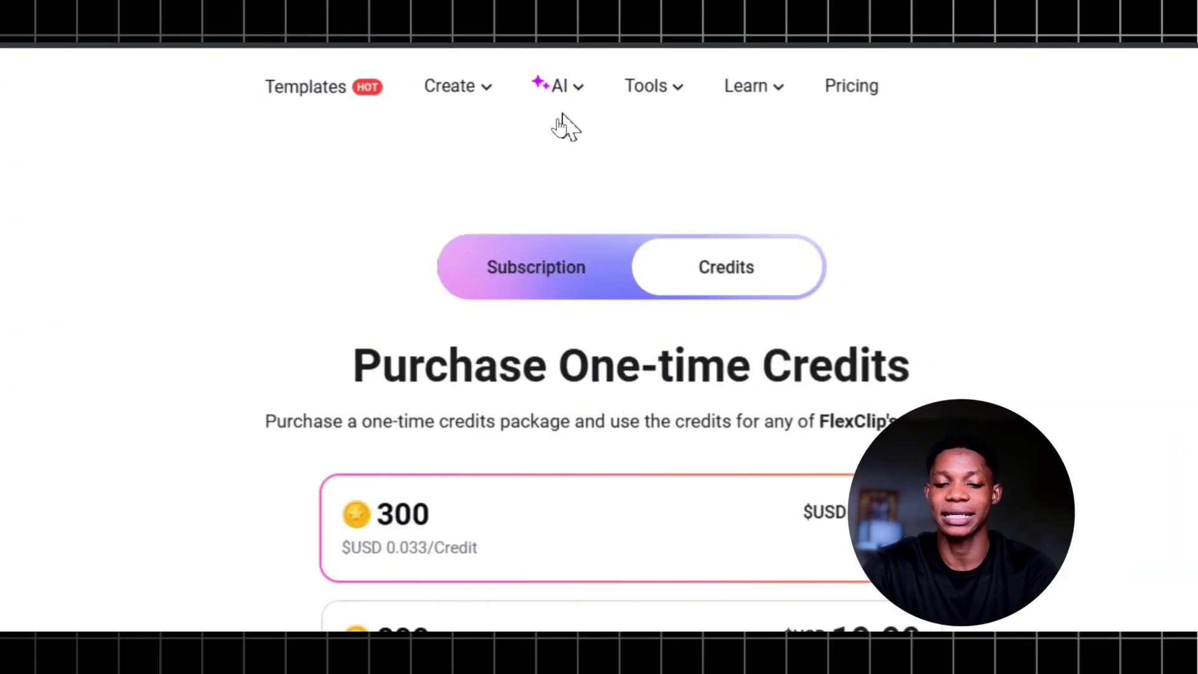
{"action": "mouse_move", "coordinate": [550, 117]}
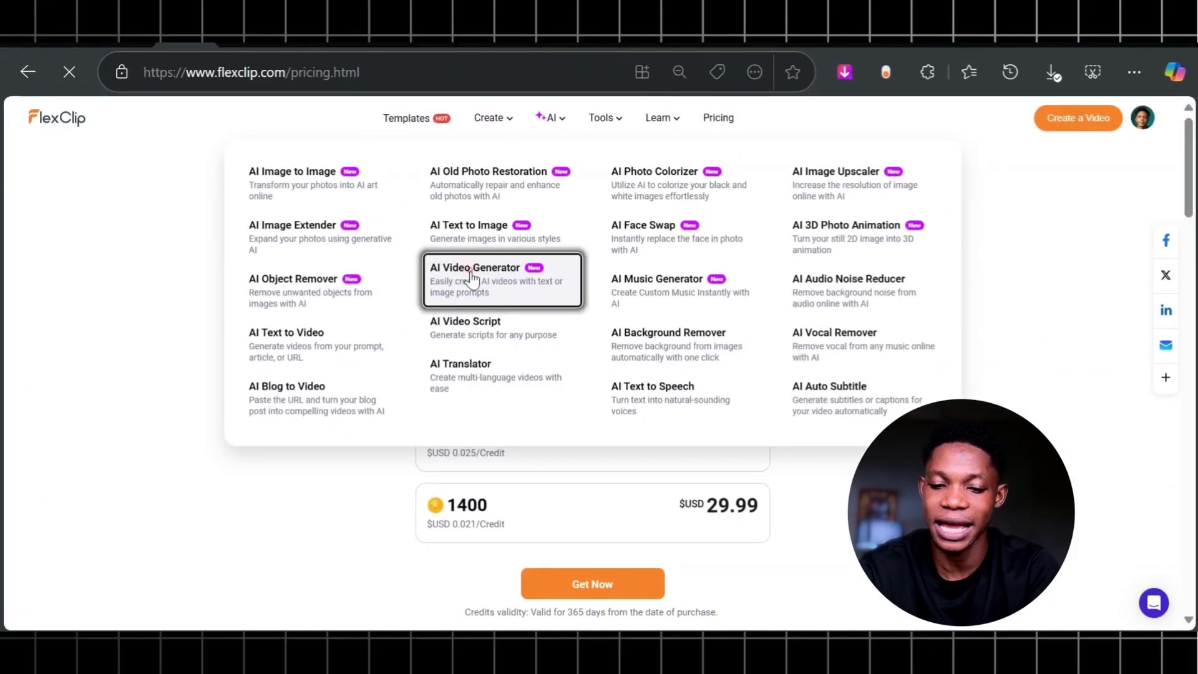
{"action": "left_click", "coordinate": [472, 277]}
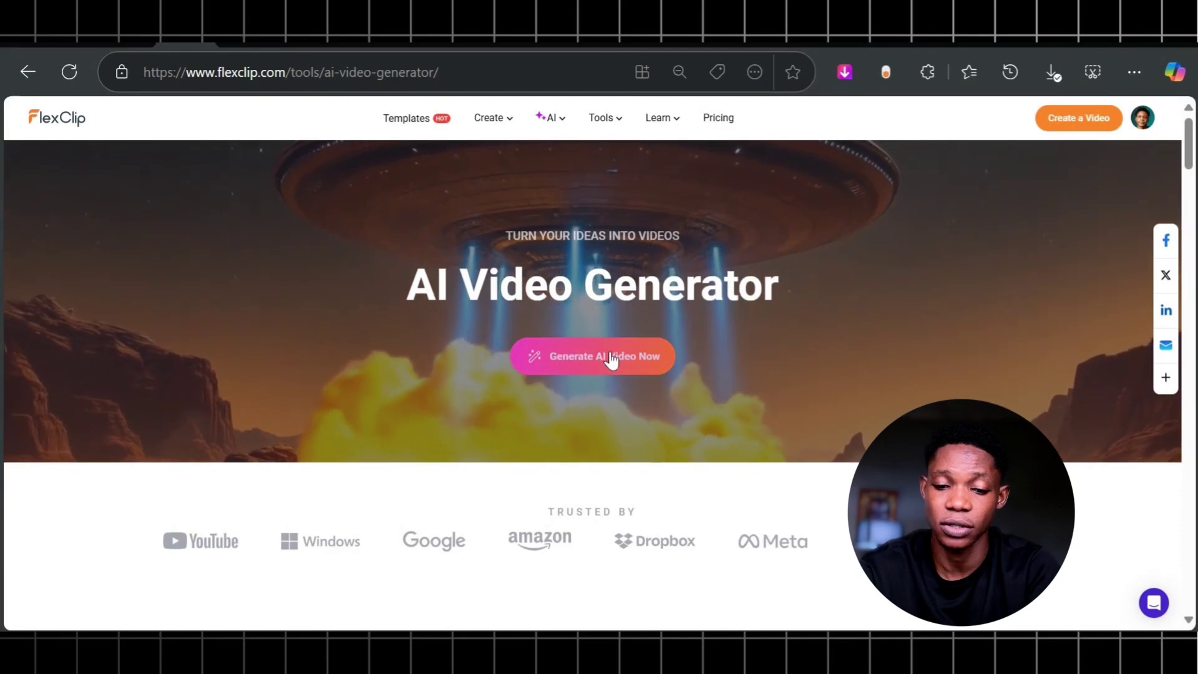
Start an AI video, preview sample prompts, and bring up the 300/800/1400 credit packs offer.
{"action": "left_click", "coordinate": [613, 357]}
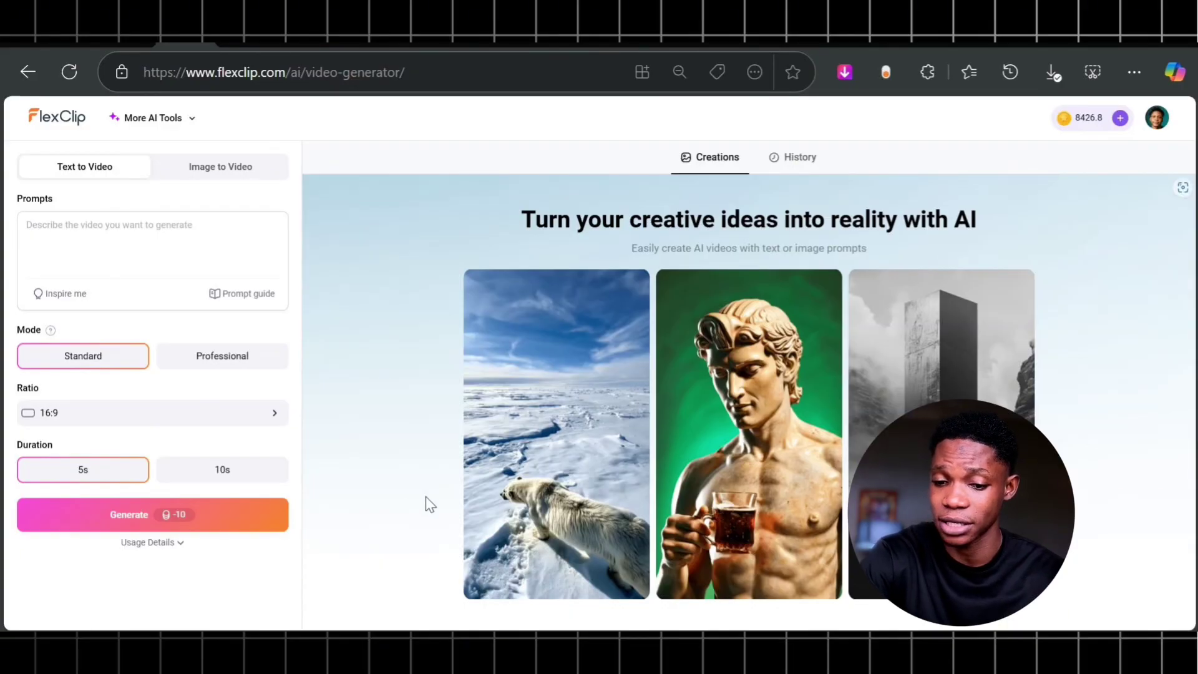
{"action": "mouse_move", "coordinate": [599, 481]}
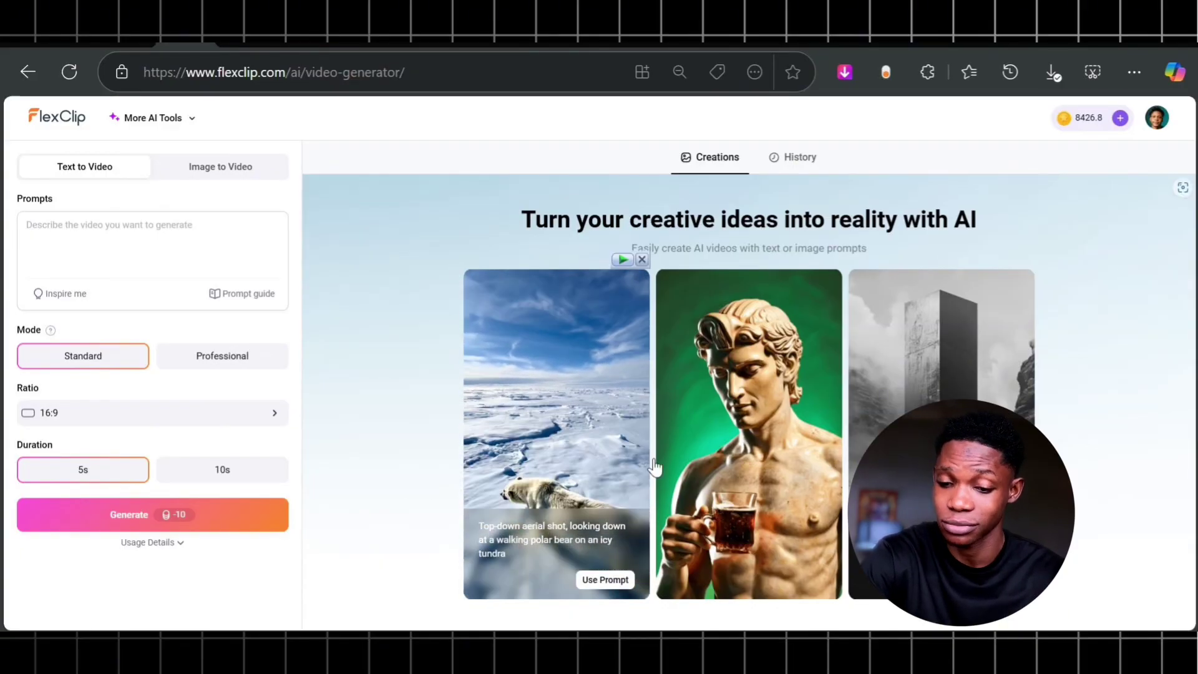
{"action": "mouse_move", "coordinate": [722, 449]}
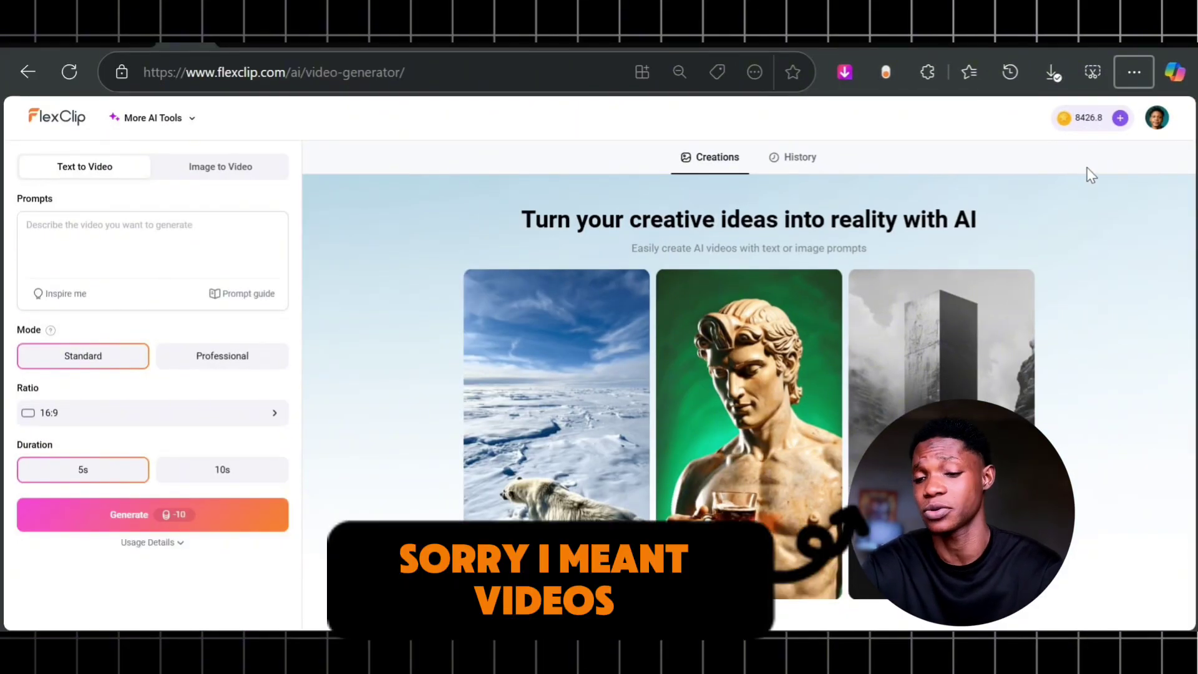
{"action": "left_click", "coordinate": [1121, 119]}
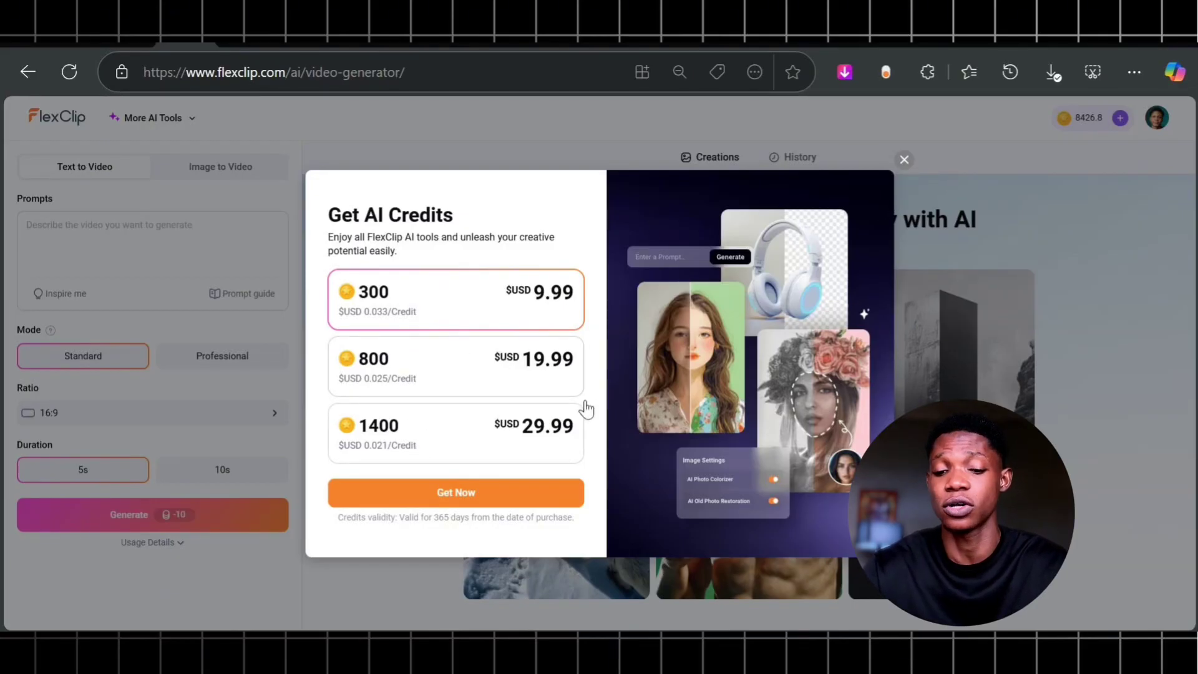
Close the credits offer and return to Text to Video mode.
{"action": "left_click", "coordinate": [904, 160]}
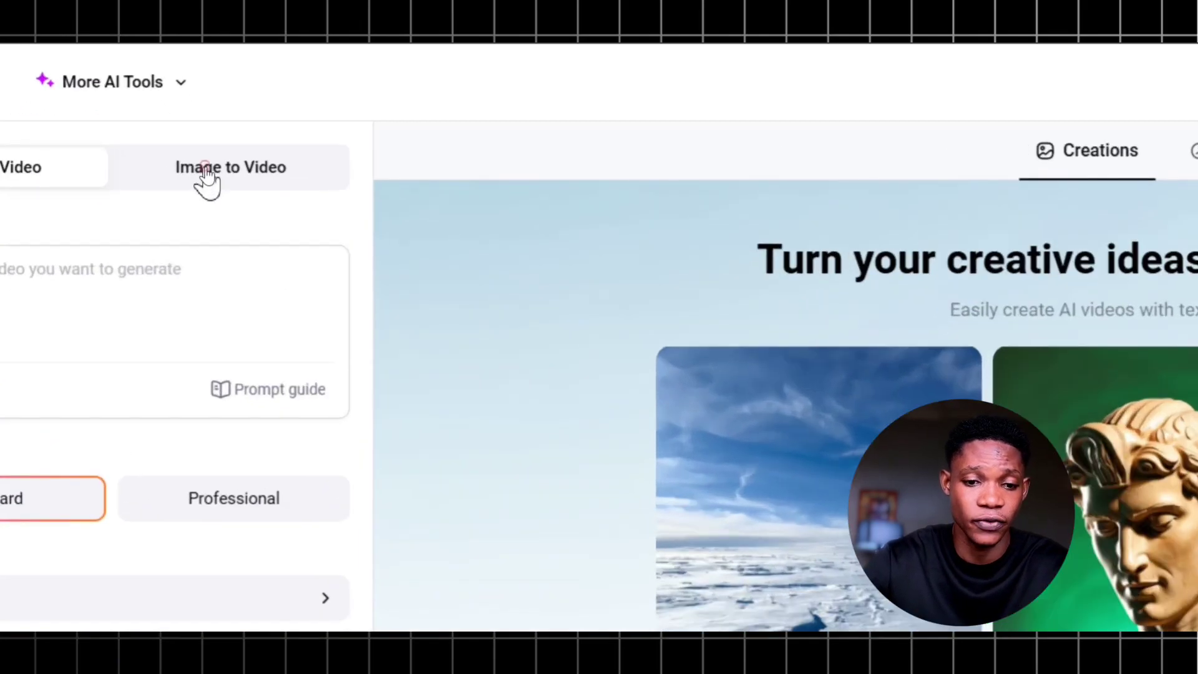
{"action": "left_click", "coordinate": [204, 170]}
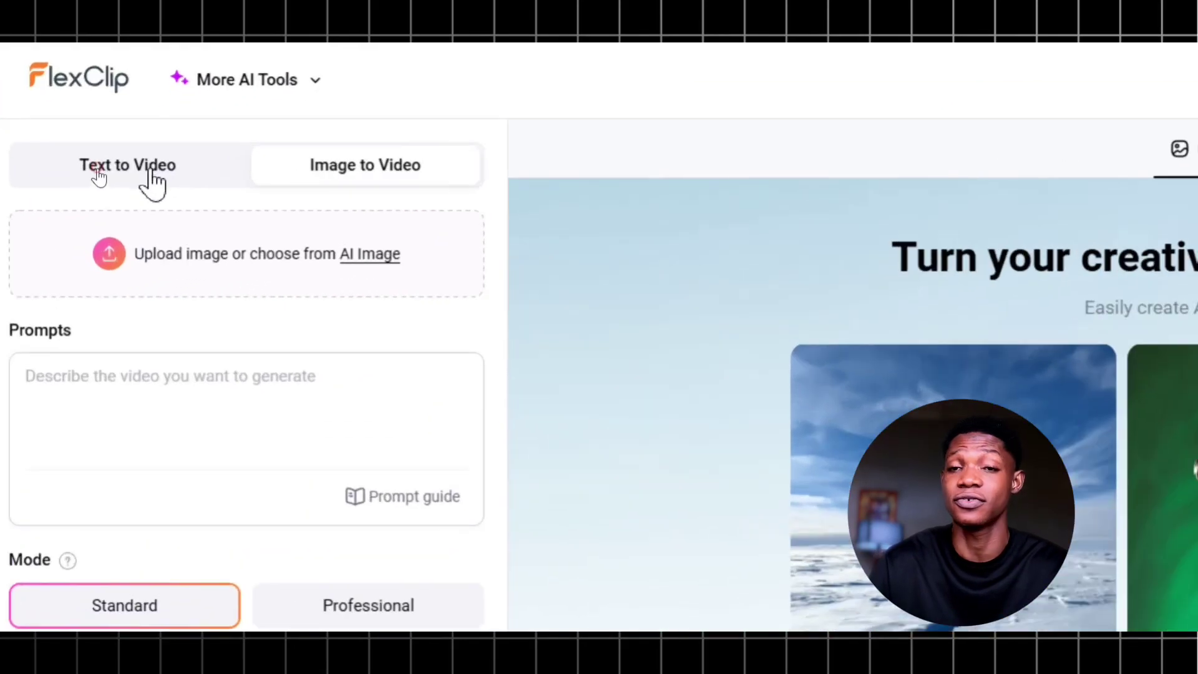
{"action": "left_click", "coordinate": [95, 169]}
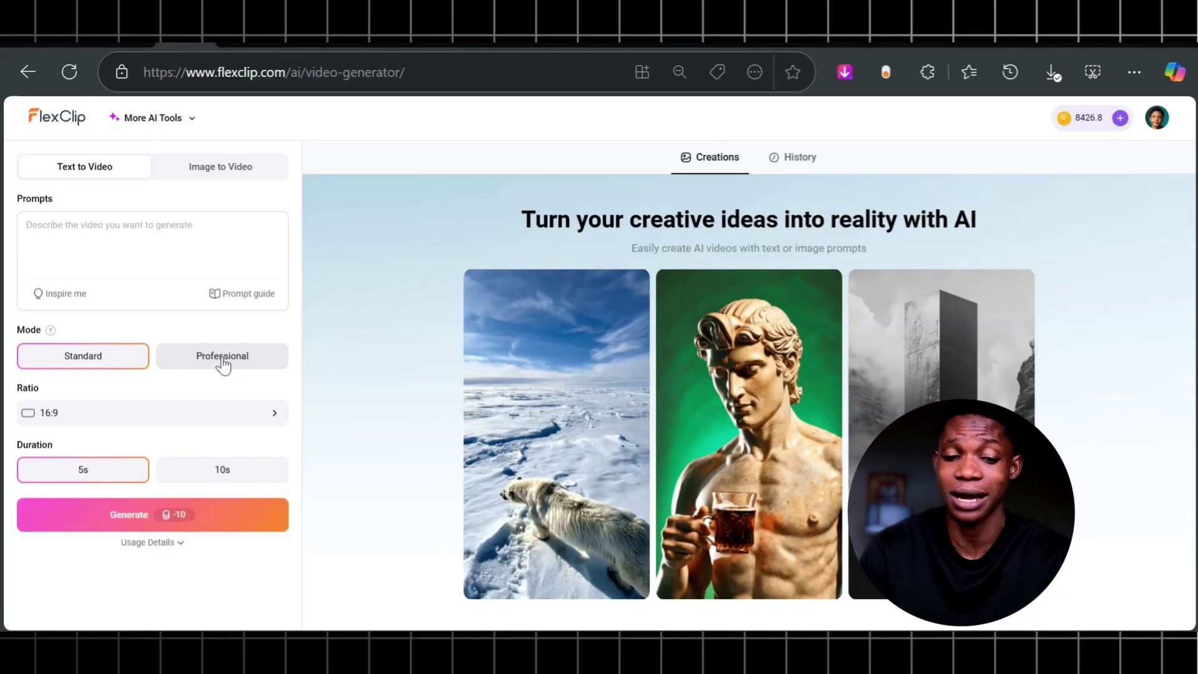
Set the Text to Video ratio to 9:16 and the duration to 5s.
{"action": "left_click", "coordinate": [83, 414]}
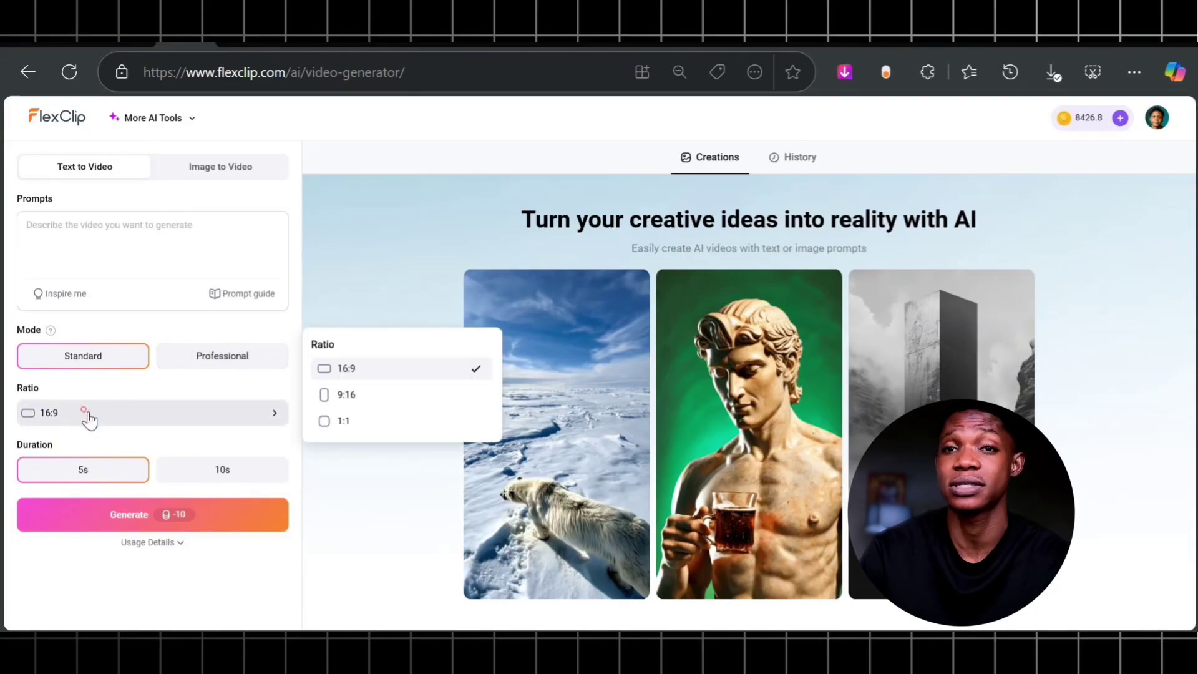
{"action": "left_click", "coordinate": [334, 396]}
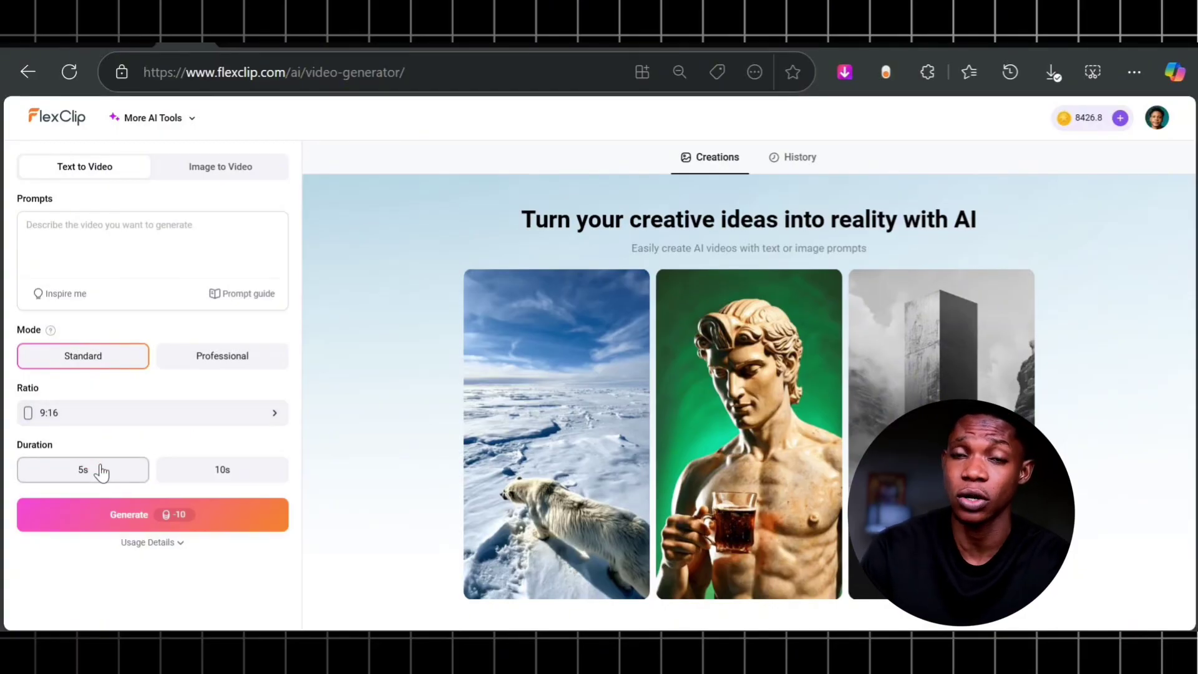
{"action": "left_click", "coordinate": [222, 469]}
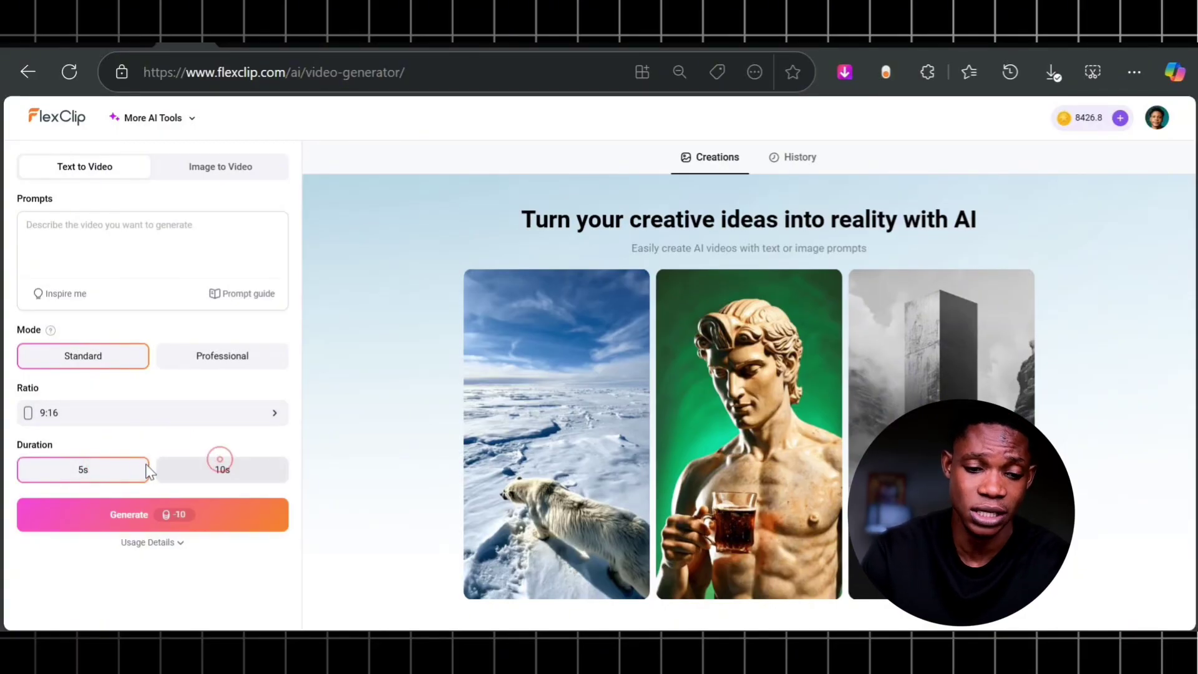
{"action": "left_click", "coordinate": [131, 473]}
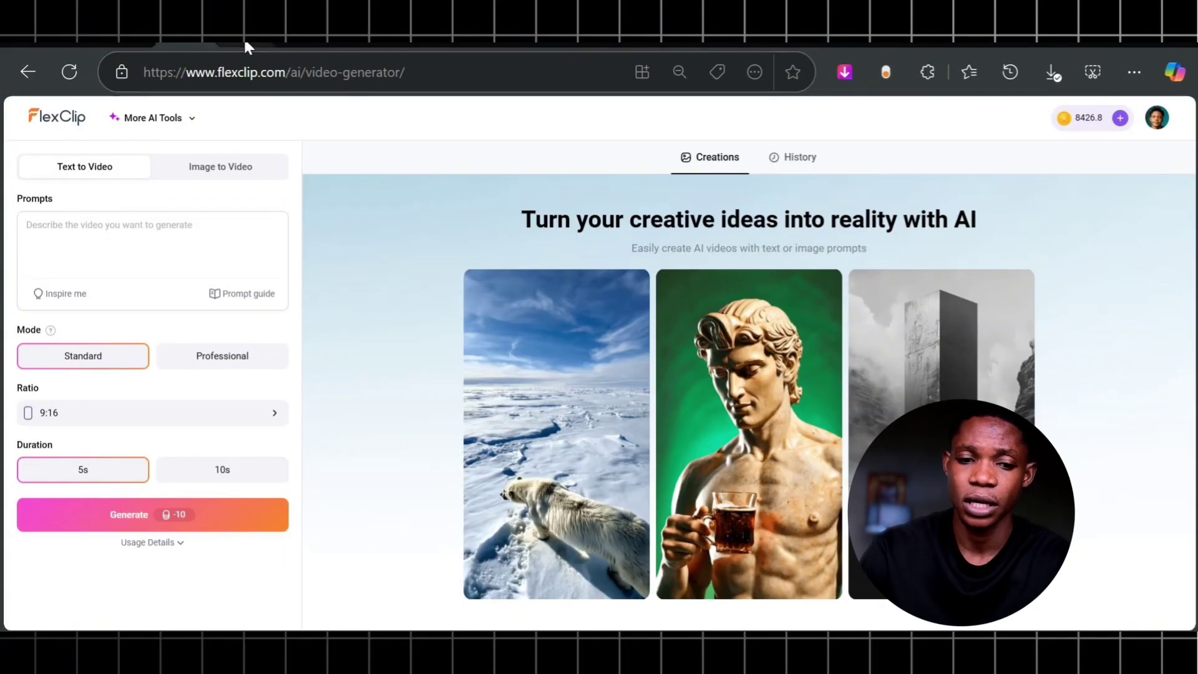
{"action": "left_click", "coordinate": [299, 45]}
Scroll the prompts PDF back to page 1 and select the whole PROMPT 1 paragraph.
{"action": "scroll", "coordinate": [722, 336], "scroll_direction": "down", "scroll_amount": 20}
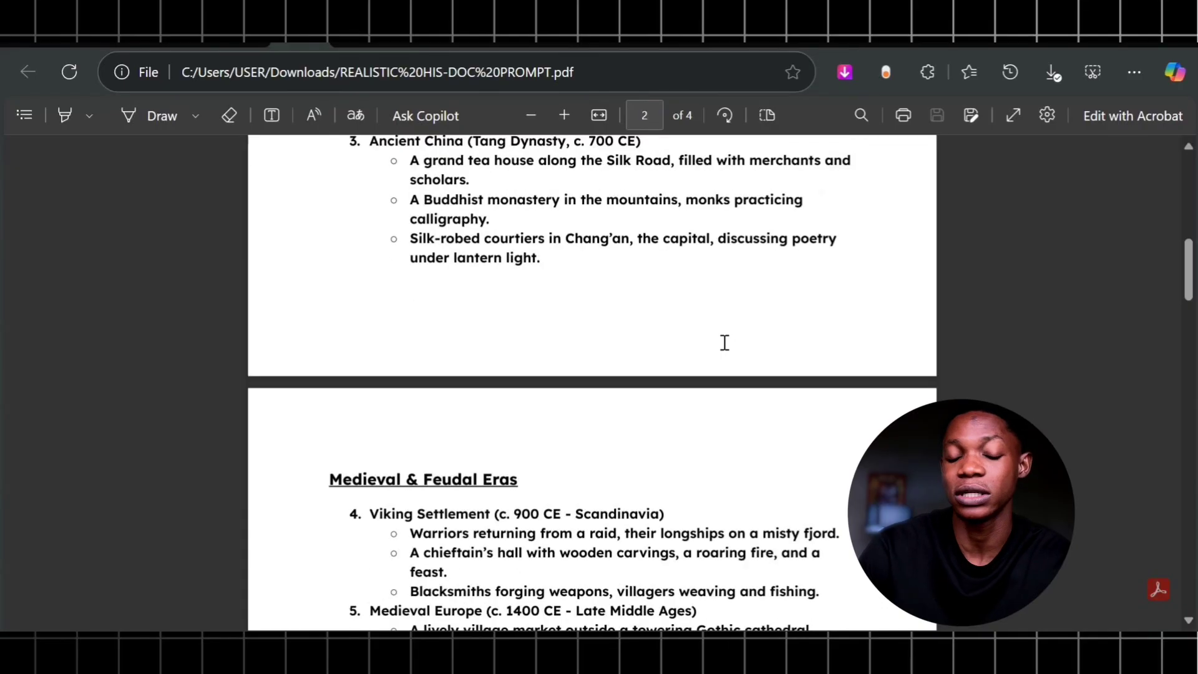
{"action": "scroll", "coordinate": [726, 340], "scroll_direction": "down", "scroll_amount": 20}
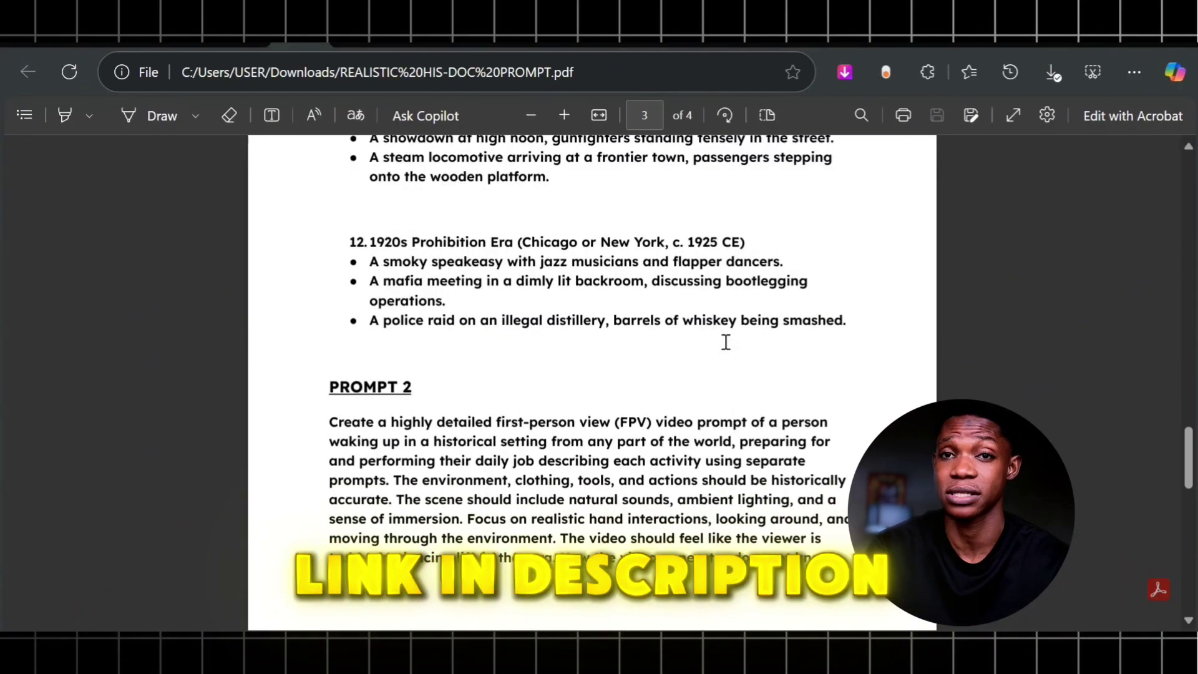
{"action": "scroll", "coordinate": [725, 342], "scroll_direction": "up", "scroll_amount": 15}
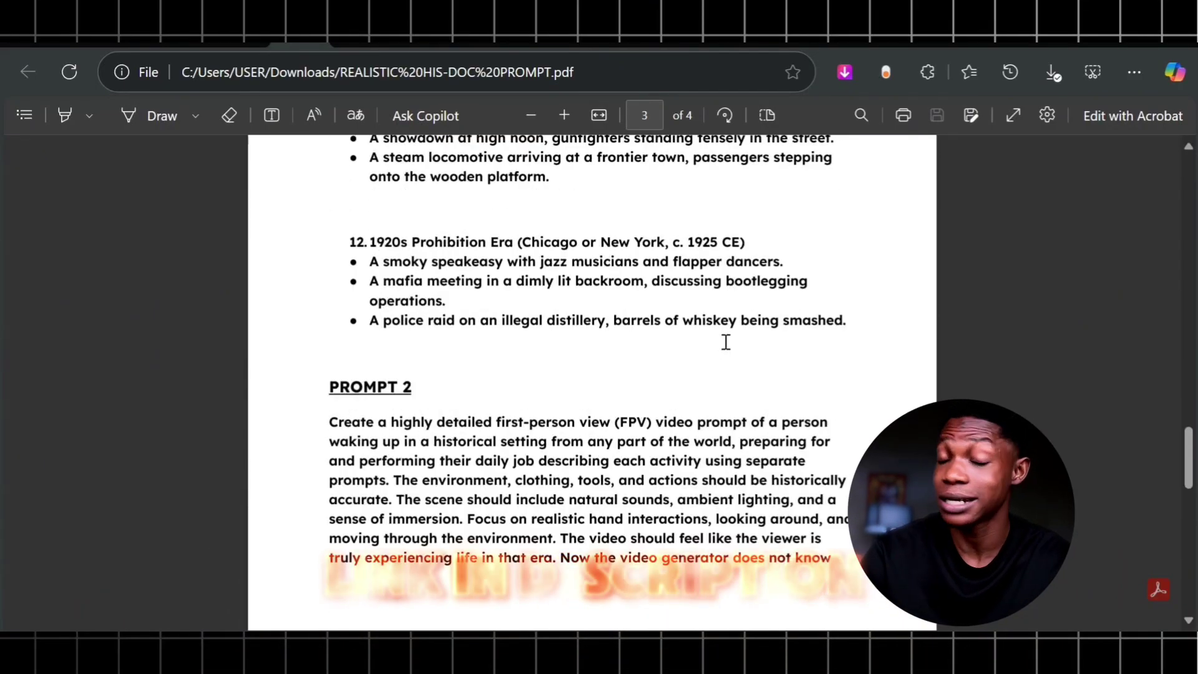
{"action": "scroll", "coordinate": [726, 342], "scroll_direction": "up", "scroll_amount": 15}
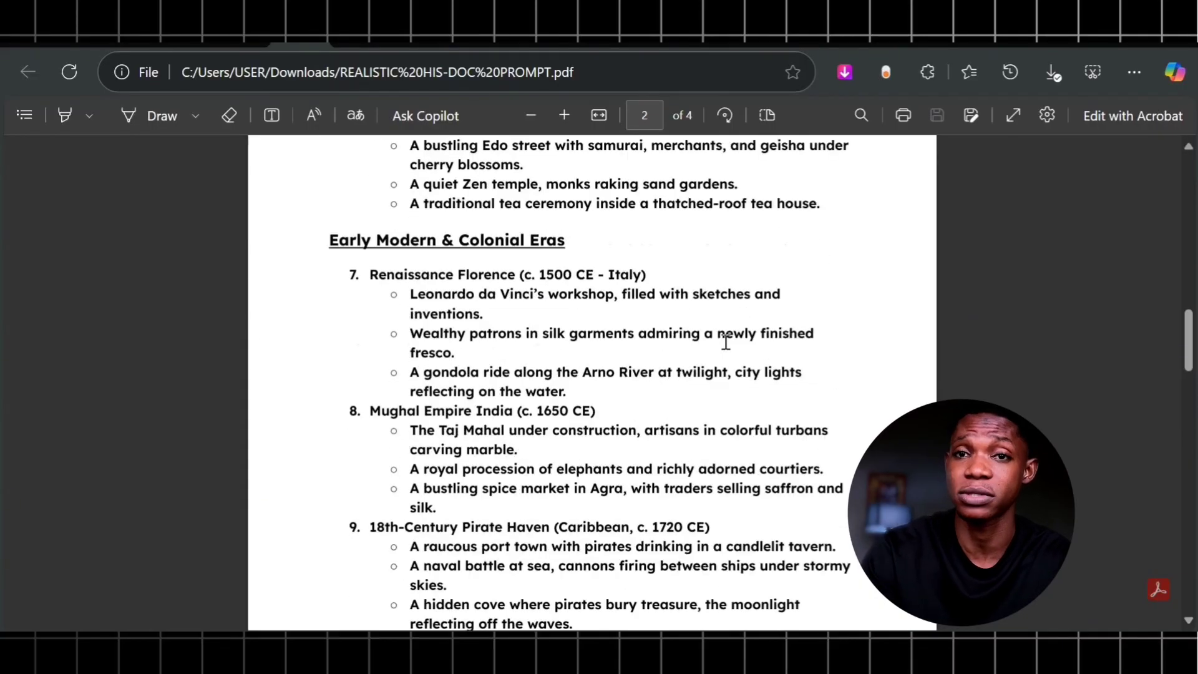
{"action": "scroll", "coordinate": [726, 342], "scroll_direction": "up", "scroll_amount": 15}
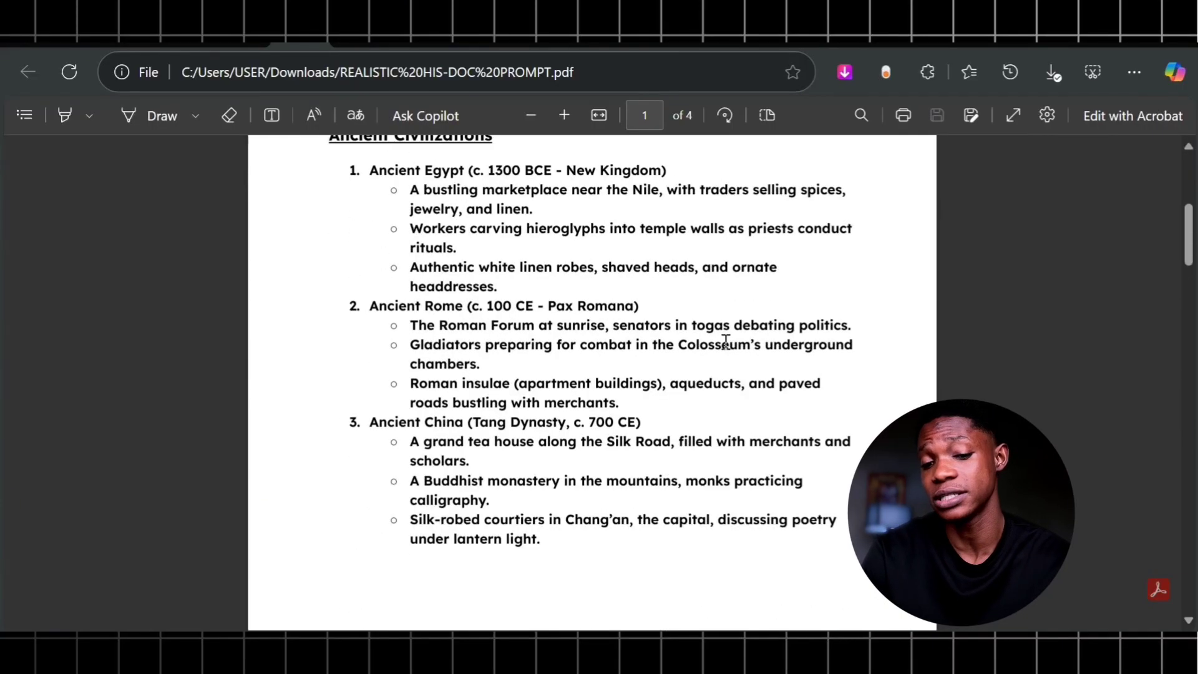
{"action": "left_click_drag", "start_coordinate": [393, 288], "coordinate": [575, 412]}
{"action": "key", "text": "ctrl+c"}
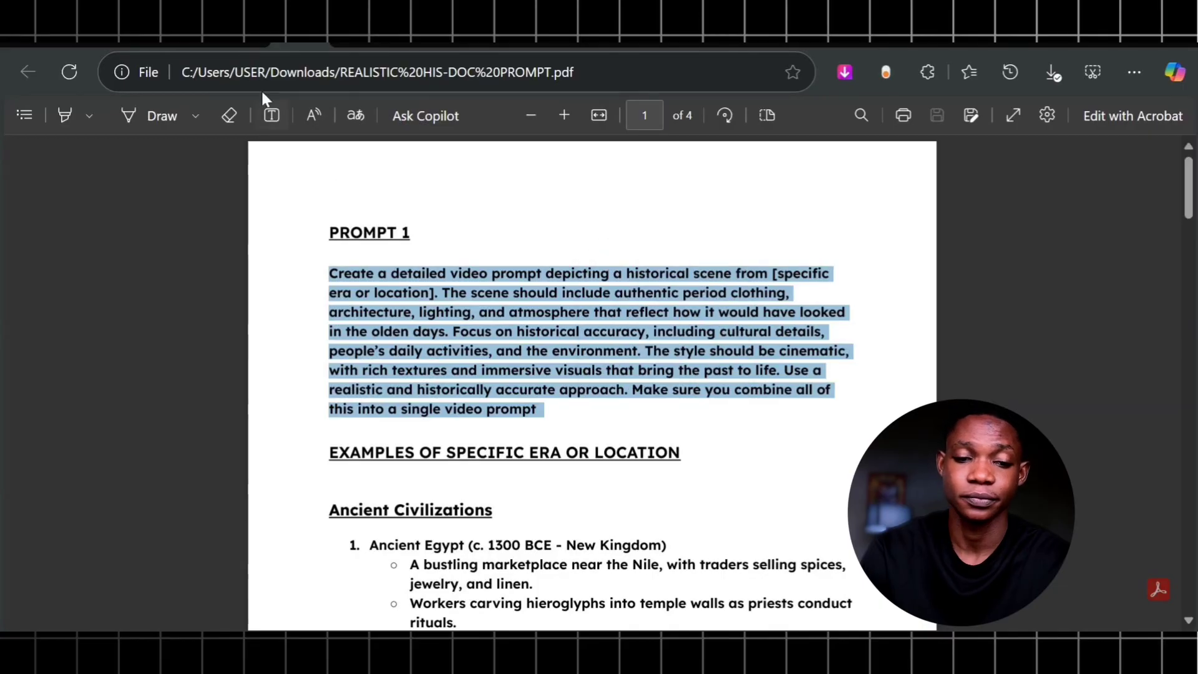
{"action": "left_click", "coordinate": [249, 44]}
Paste the PROMPT 1 text into ChatGPT's message box and send it.
{"action": "right_click", "coordinate": [420, 340]}
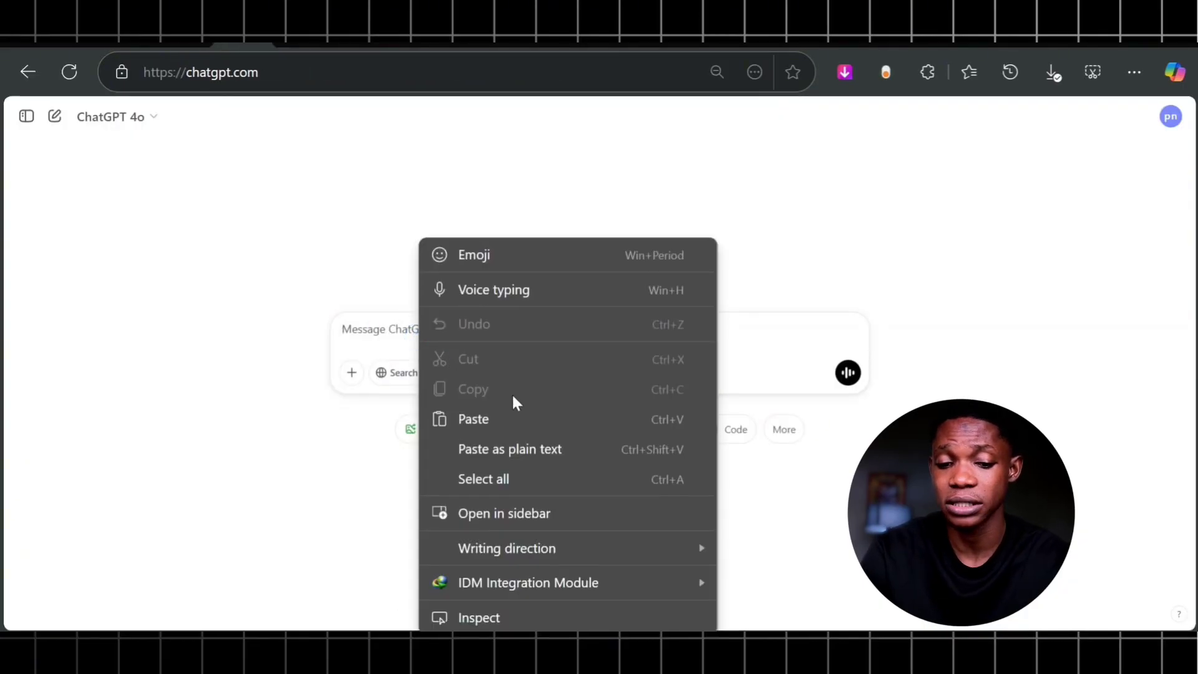
{"action": "left_click", "coordinate": [515, 417]}
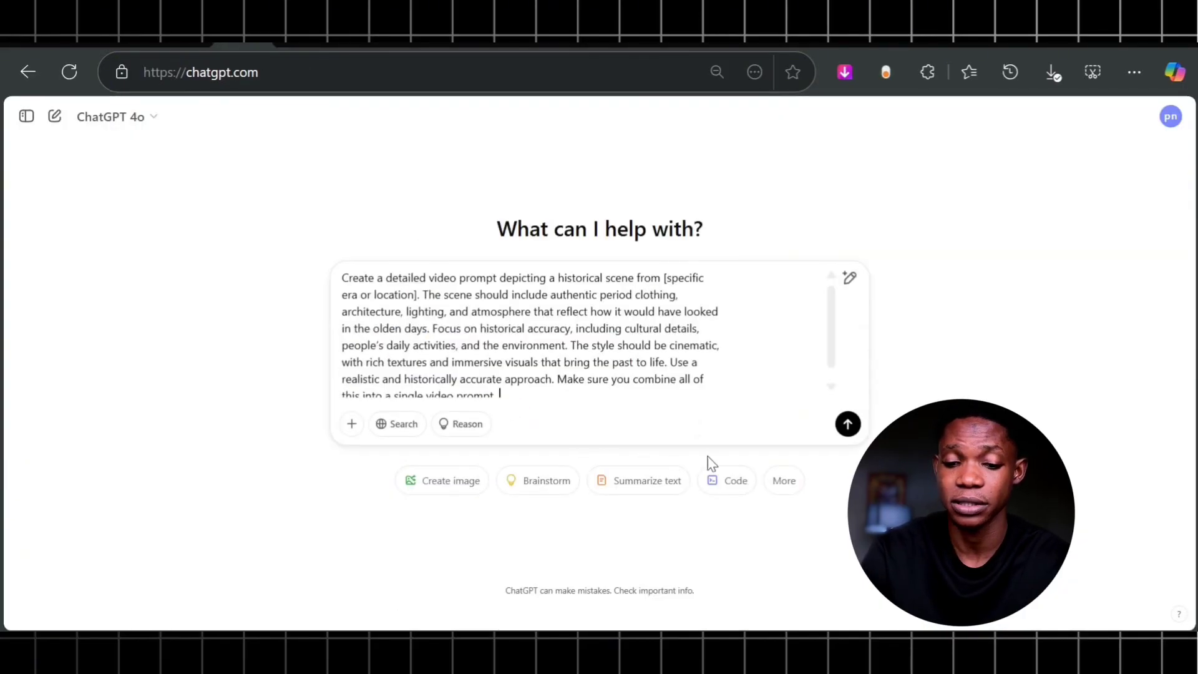
{"action": "left_click", "coordinate": [847, 425]}
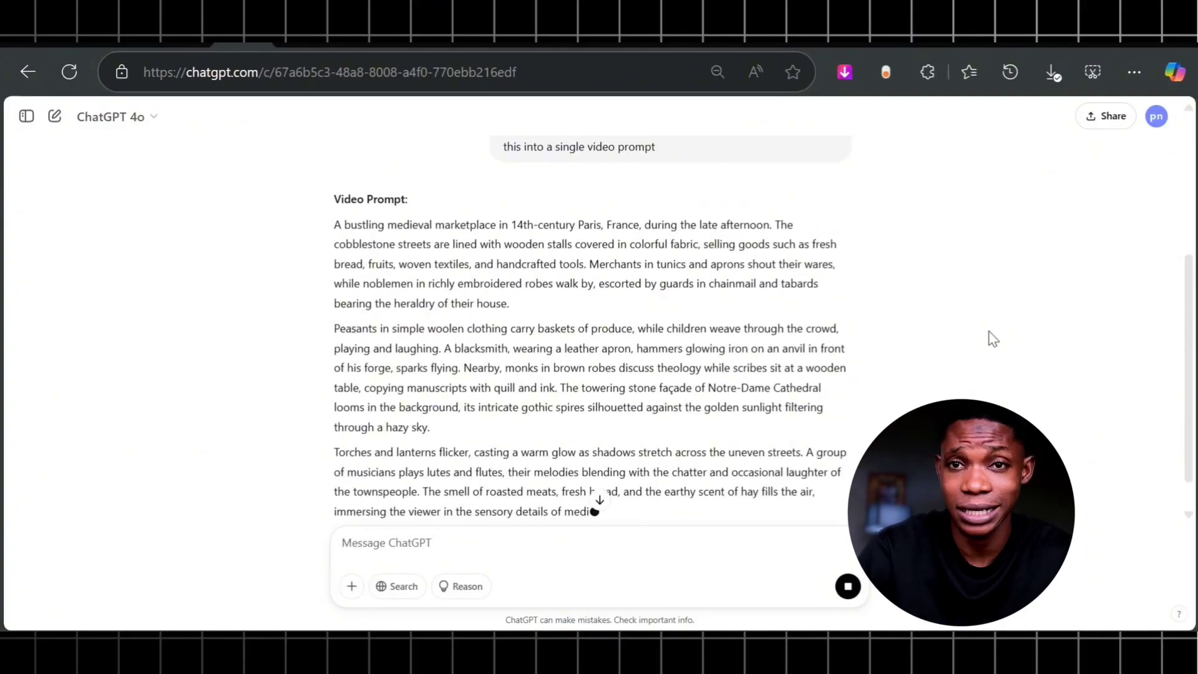
Read through ChatGPT's 14th-century Paris marketplace video prompt.
{"action": "scroll", "coordinate": [668, 337], "scroll_direction": "up", "scroll_amount": 5}
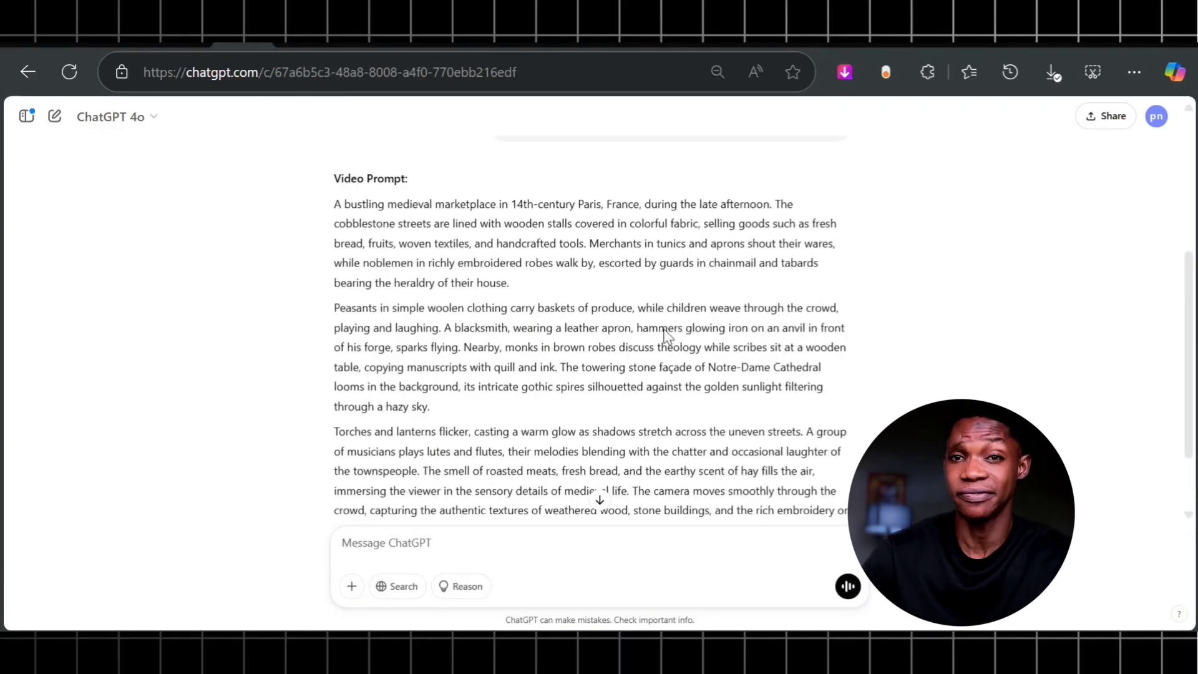
{"action": "scroll", "coordinate": [668, 337], "scroll_direction": "down", "scroll_amount": 1}
{"action": "scroll", "coordinate": [666, 337], "scroll_direction": "down", "scroll_amount": 3}
{"action": "scroll", "coordinate": [663, 338], "scroll_direction": "up", "scroll_amount": 6}
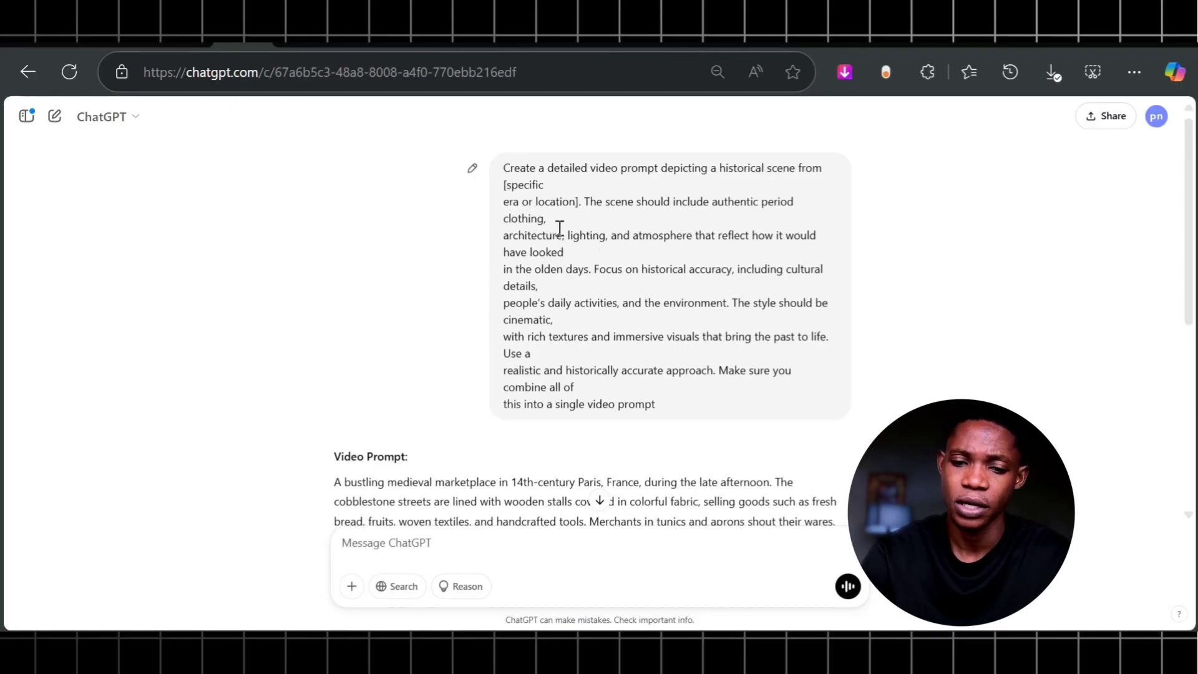
{"action": "scroll", "coordinate": [560, 228], "scroll_direction": "down", "scroll_amount": 5}
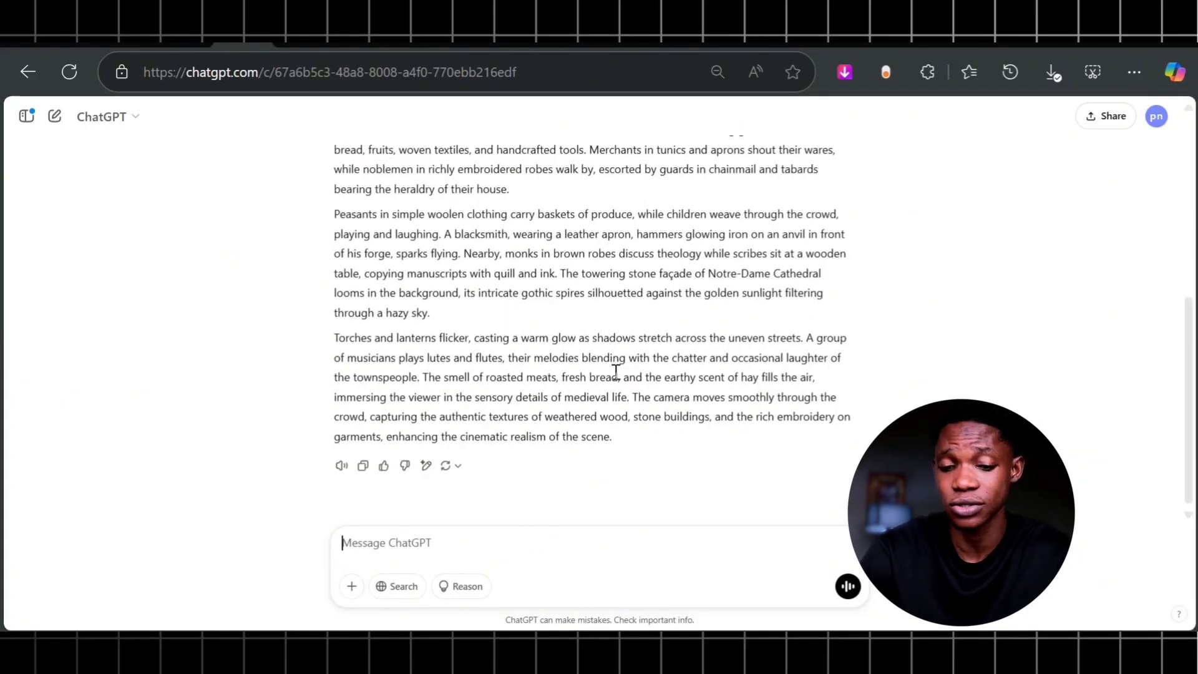
{"action": "scroll", "coordinate": [616, 372], "scroll_direction": "up", "scroll_amount": 1}
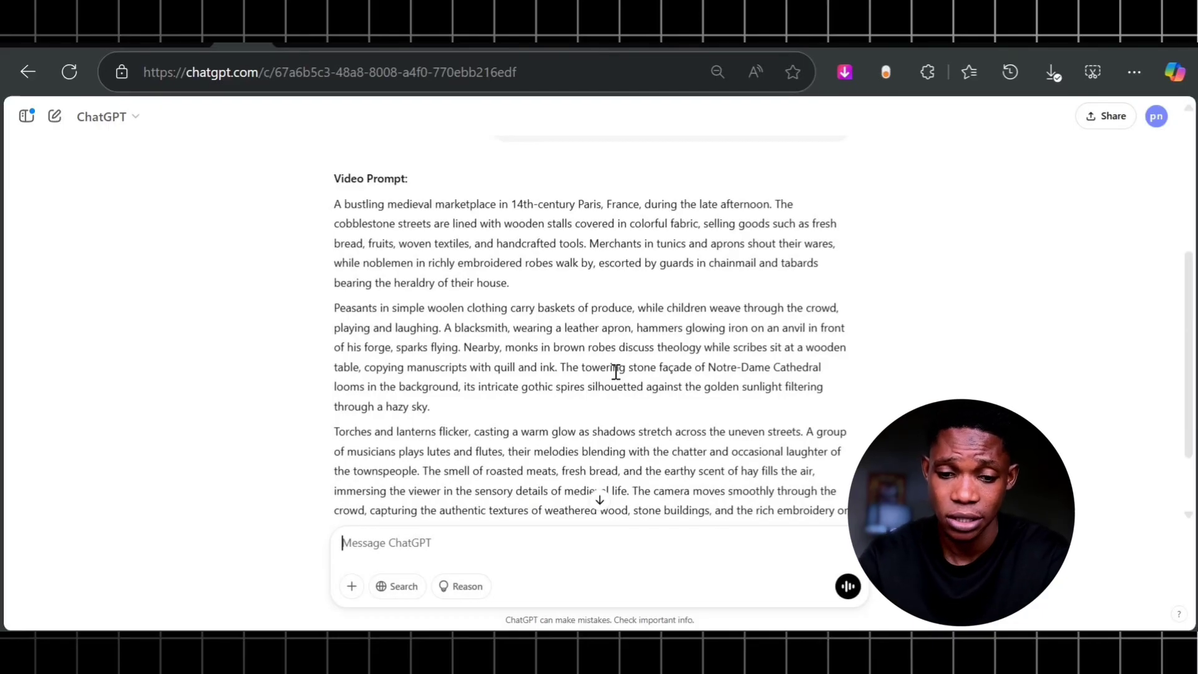
{"action": "scroll", "coordinate": [616, 371], "scroll_direction": "down", "scroll_amount": 1}
{"action": "scroll", "coordinate": [616, 371], "scroll_direction": "up", "scroll_amount": 1}
{"action": "scroll", "coordinate": [616, 371], "scroll_direction": "down", "scroll_amount": 1}
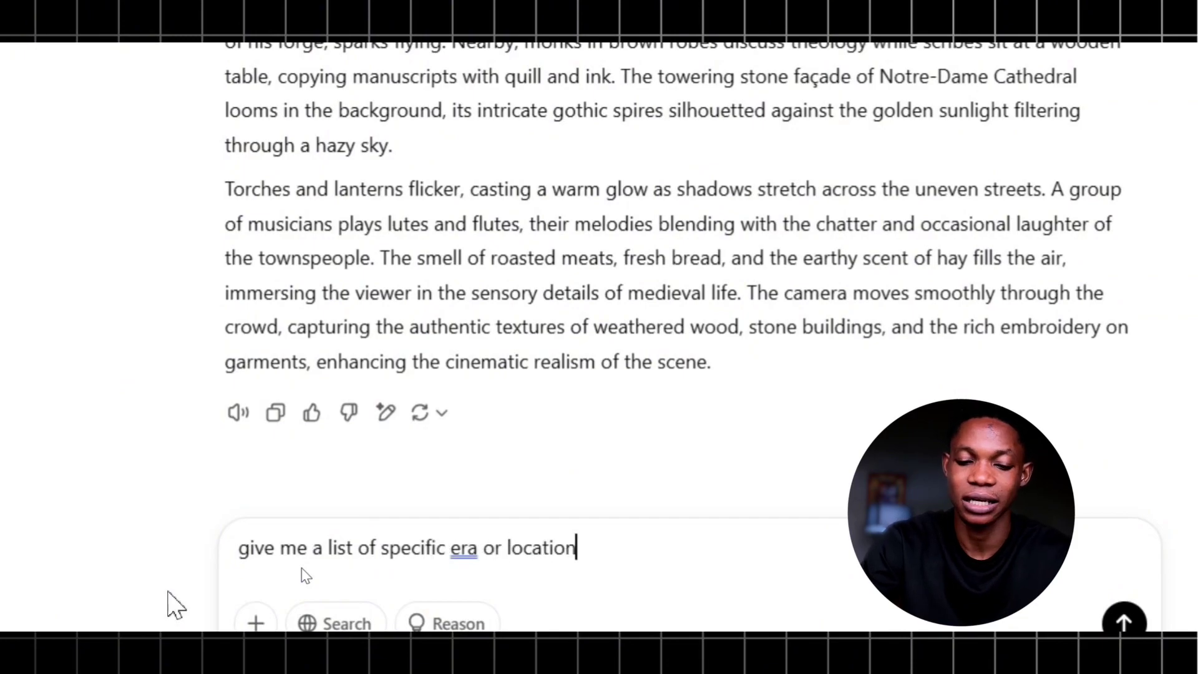
Send the 'give me a list of specific era or location' request and review the 19-item list.
{"action": "left_click", "coordinate": [1124, 623]}
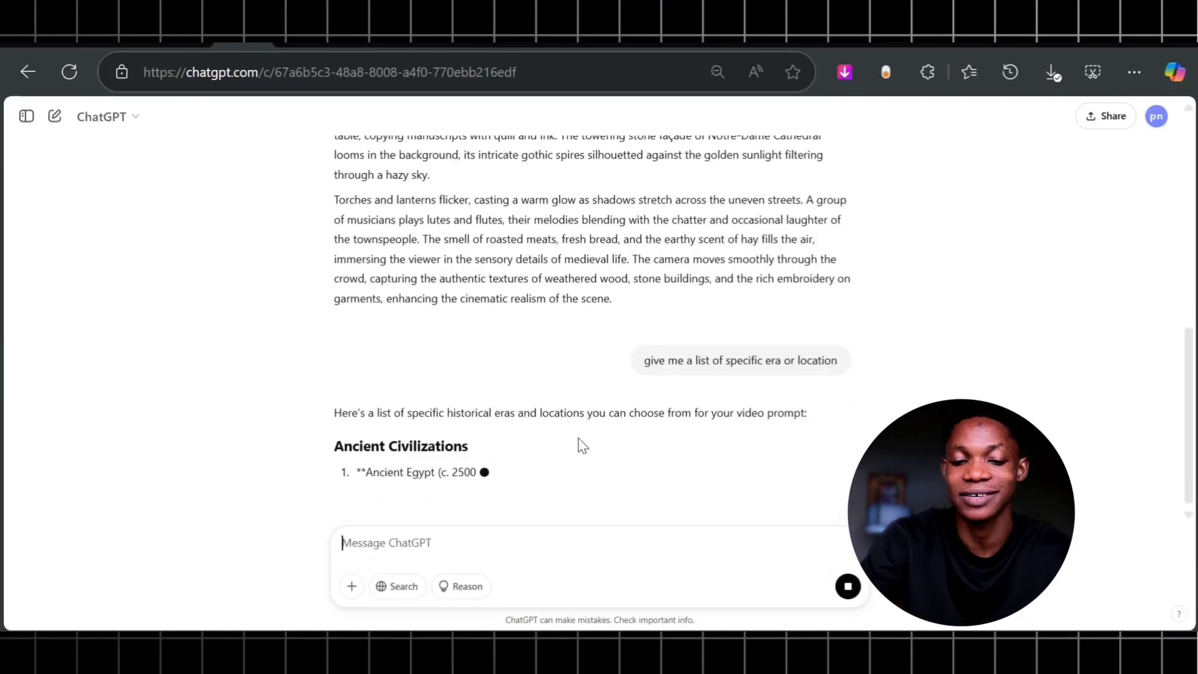
{"action": "scroll", "coordinate": [496, 407], "scroll_direction": "up", "scroll_amount": 3}
{"action": "scroll", "coordinate": [418, 380], "scroll_direction": "down", "scroll_amount": 6}
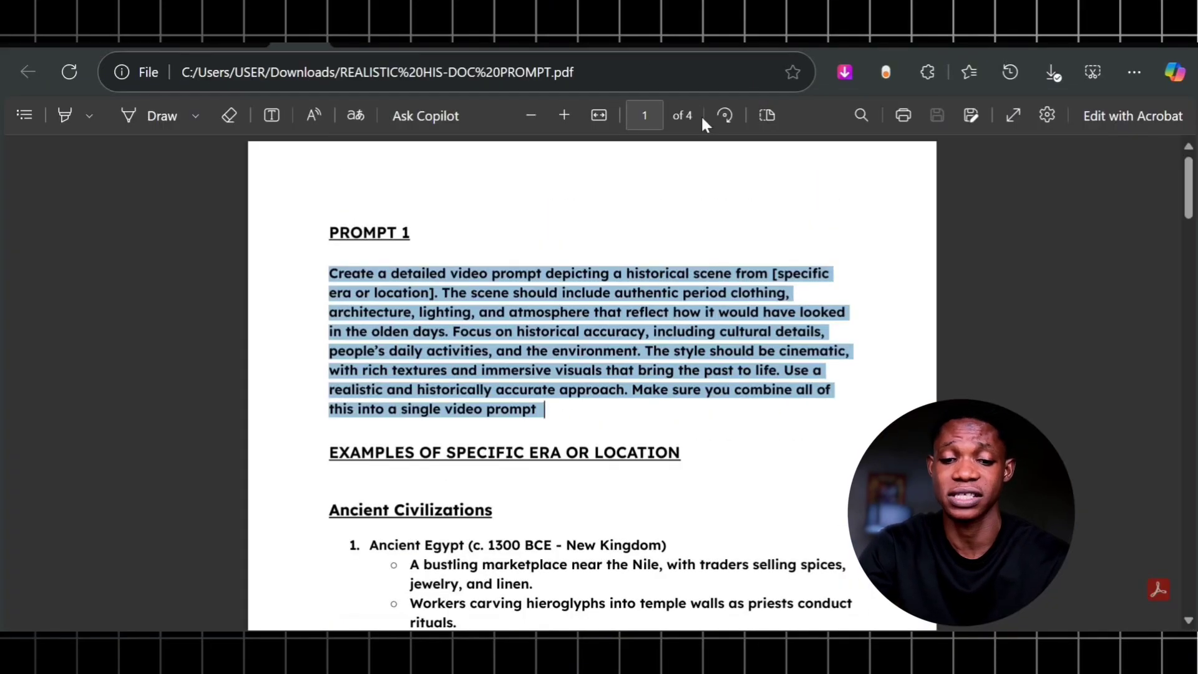
Review the prompt PDF back to PROMPT 1, then return to the ChatGPT era list.
{"action": "scroll", "coordinate": [514, 296], "scroll_direction": "down", "scroll_amount": 6}
{"action": "scroll", "coordinate": [514, 296], "scroll_direction": "up", "scroll_amount": 2}
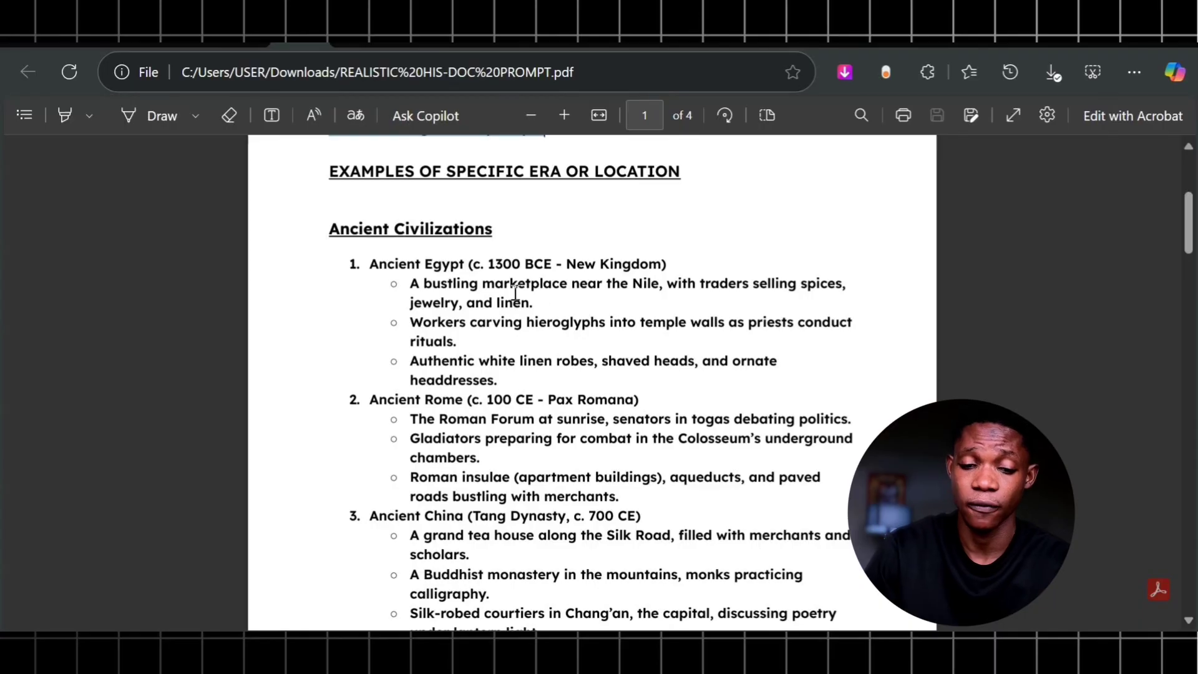
{"action": "scroll", "coordinate": [586, 322], "scroll_direction": "down", "scroll_amount": 10}
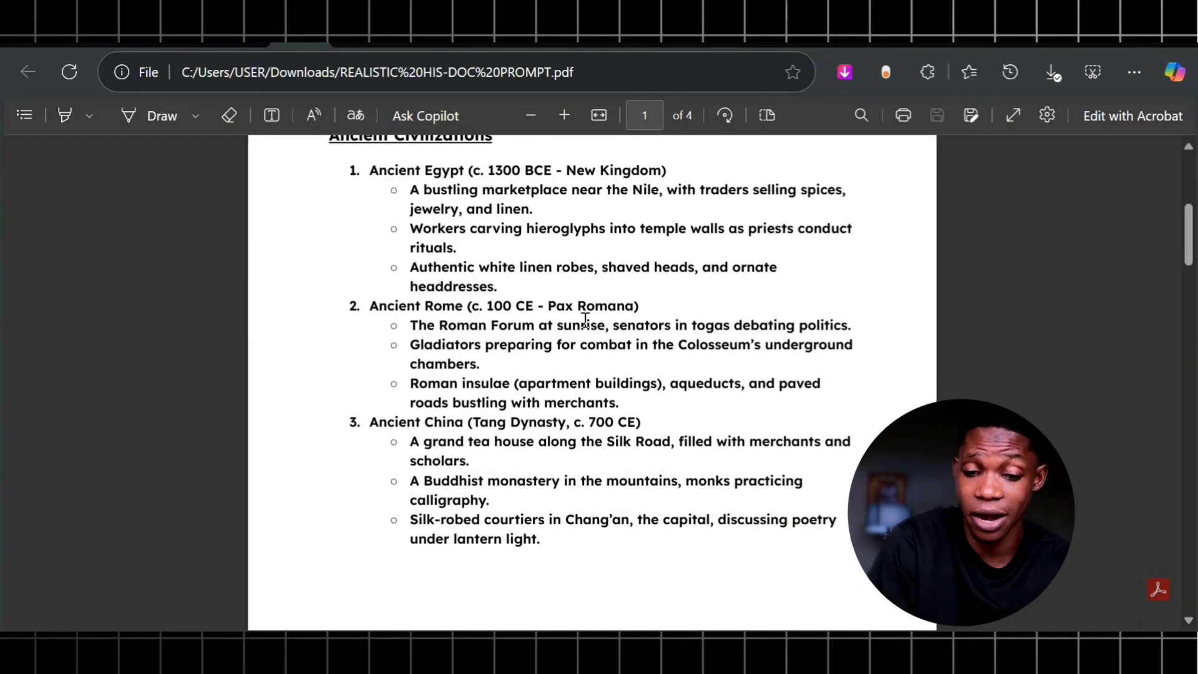
{"action": "scroll", "coordinate": [586, 321], "scroll_direction": "down", "scroll_amount": 12}
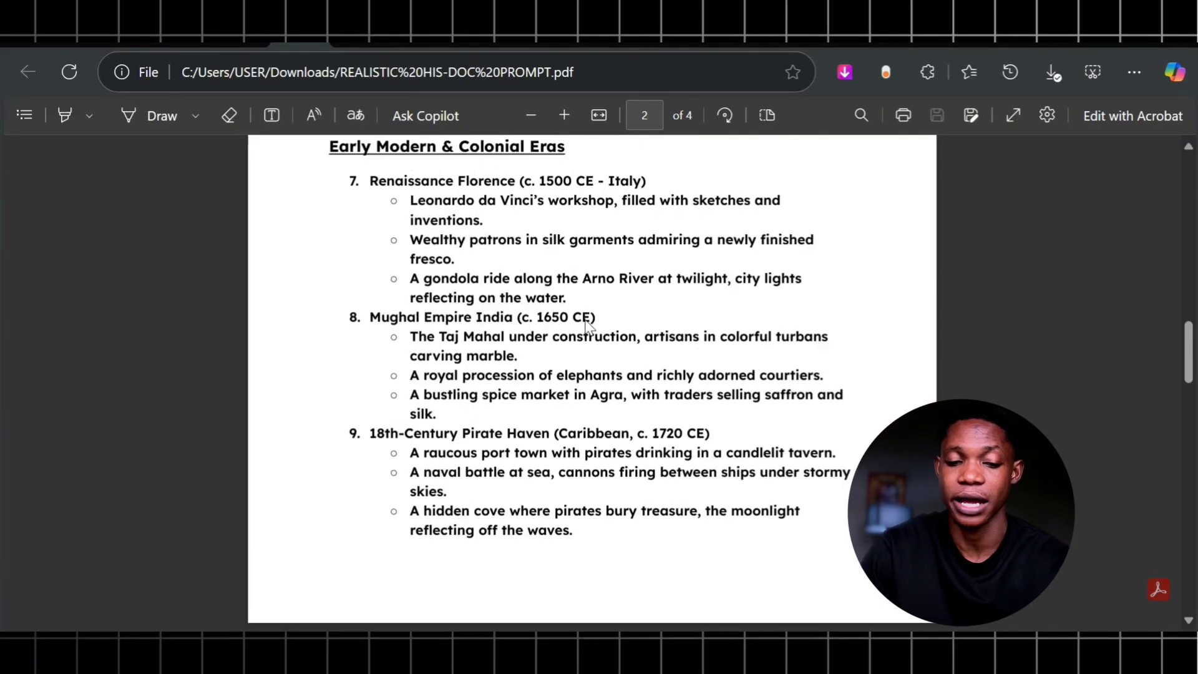
{"action": "scroll", "coordinate": [585, 325], "scroll_direction": "down", "scroll_amount": 2}
{"action": "scroll", "coordinate": [585, 325], "scroll_direction": "up", "scroll_amount": 12}
{"action": "scroll", "coordinate": [587, 326], "scroll_direction": "up", "scroll_amount": 15}
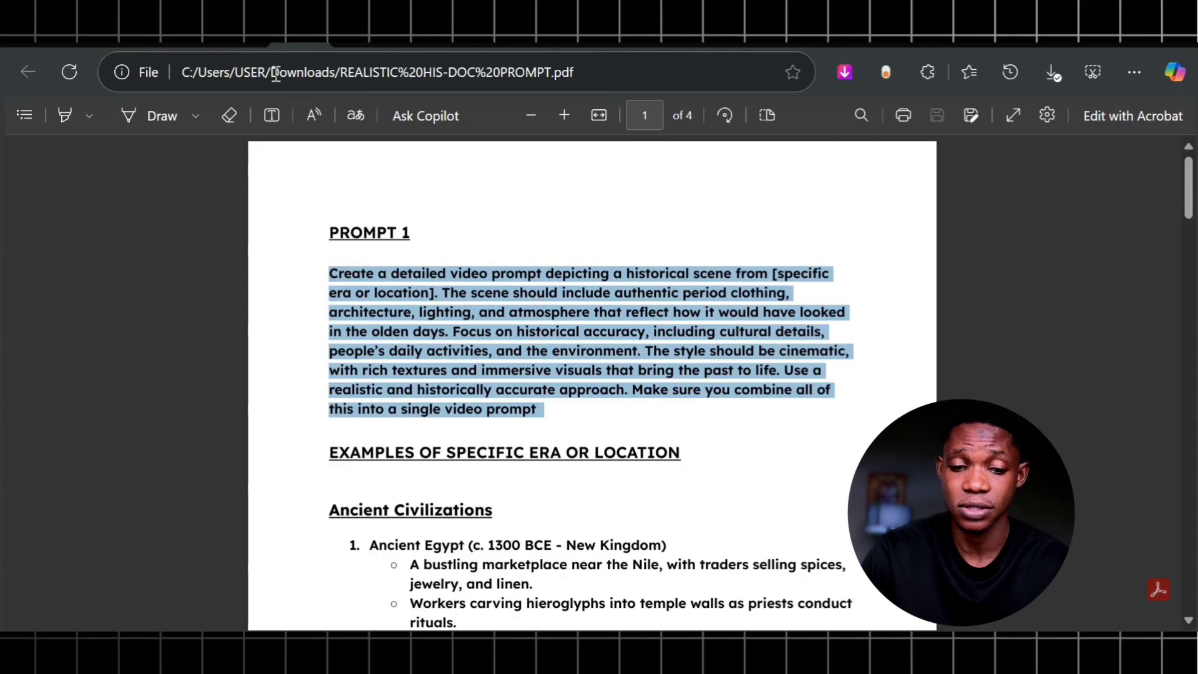
{"action": "key", "text": "ctrl+Tab"}
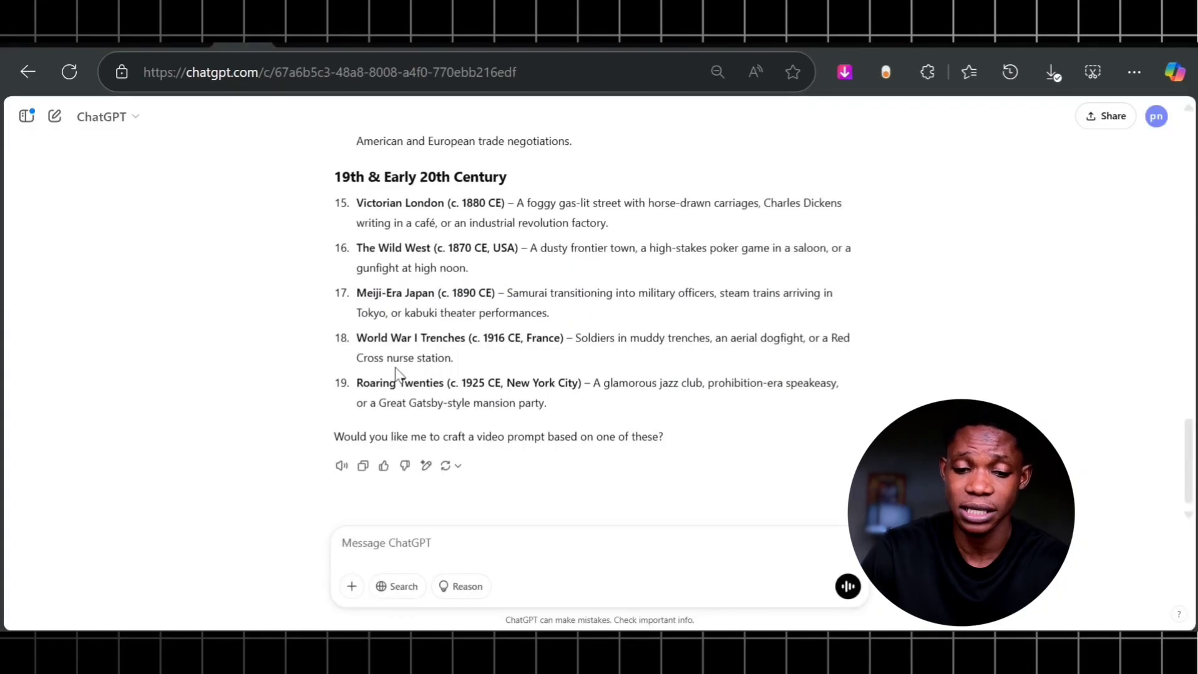
Copy list item 18, World War I Trenches, into a new message and send it.
{"action": "left_click_drag", "start_coordinate": [369, 337], "coordinate": [649, 359]}
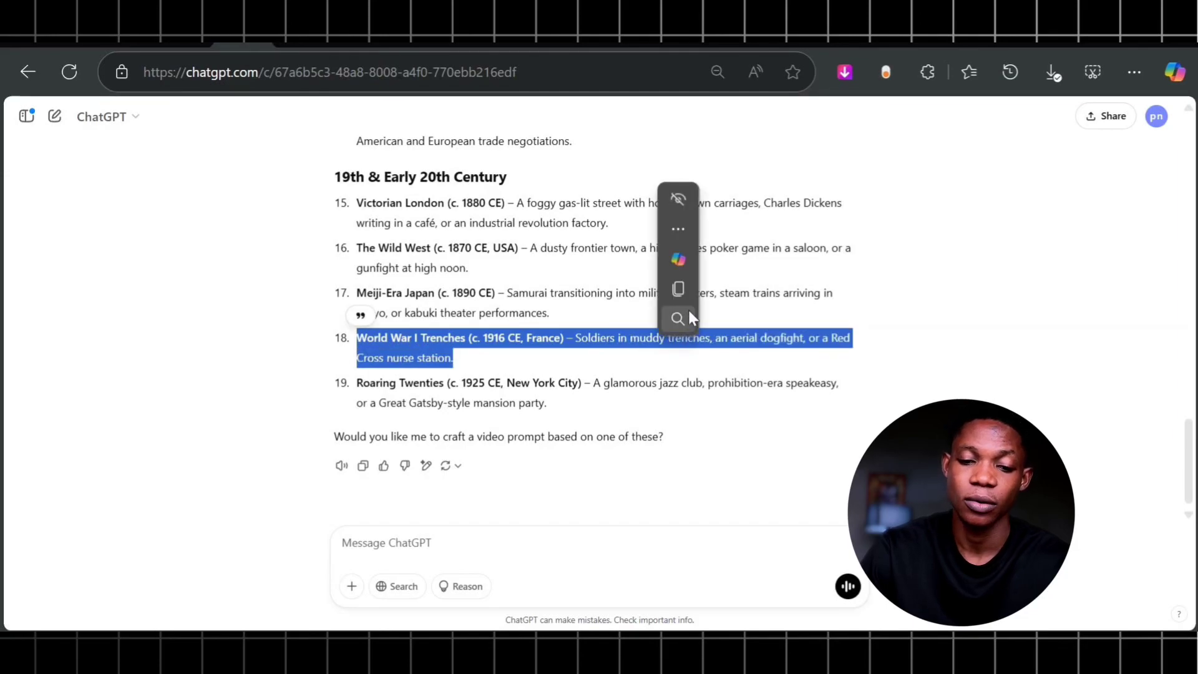
{"action": "left_click", "coordinate": [696, 289]}
{"action": "right_click", "coordinate": [483, 531]}
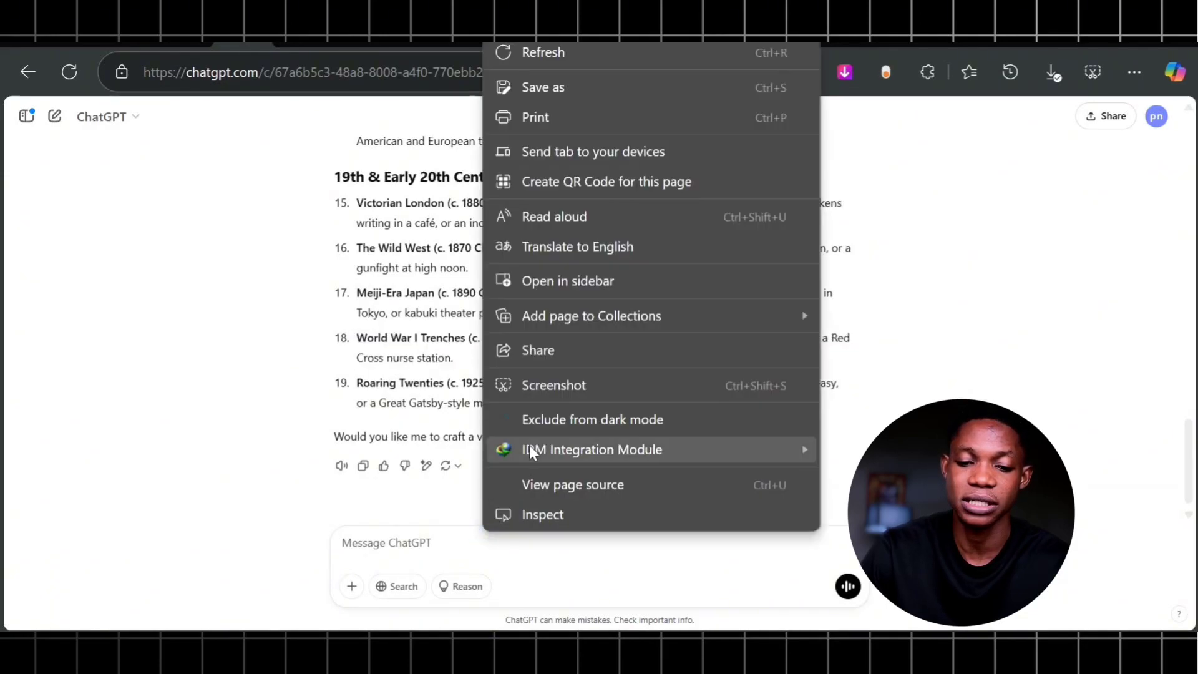
{"action": "left_click", "coordinate": [412, 542]}
{"action": "right_click", "coordinate": [410, 544]}
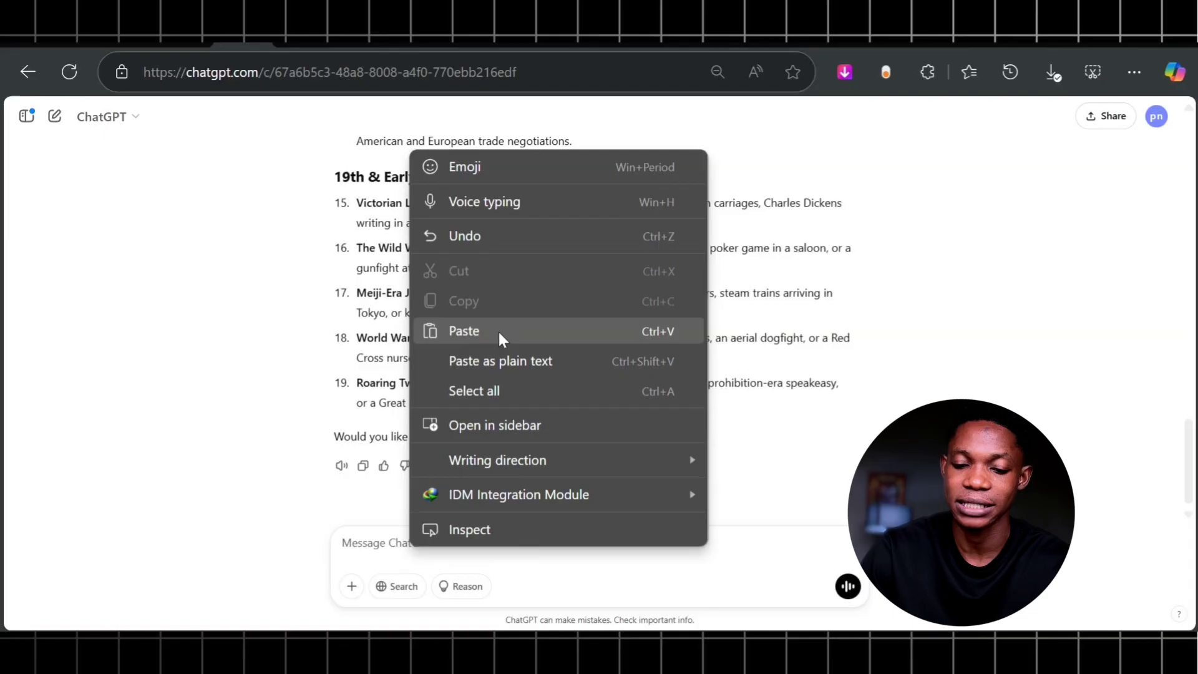
{"action": "left_click", "coordinate": [498, 332]}
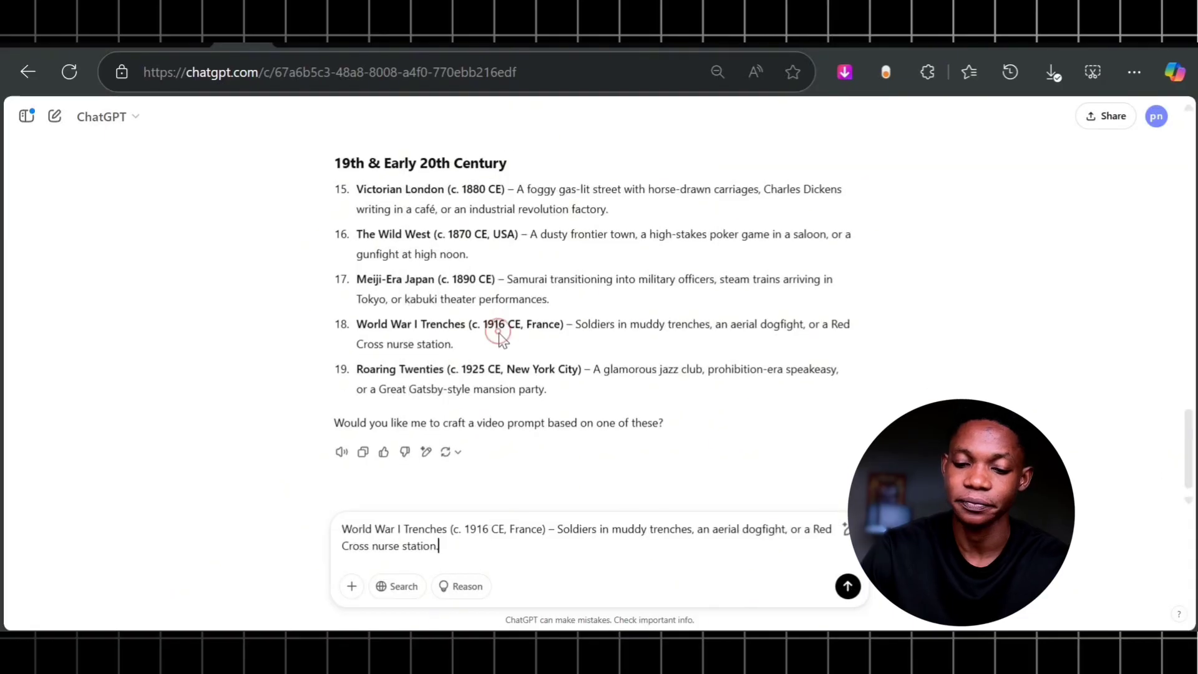
{"action": "left_click", "coordinate": [848, 586]}
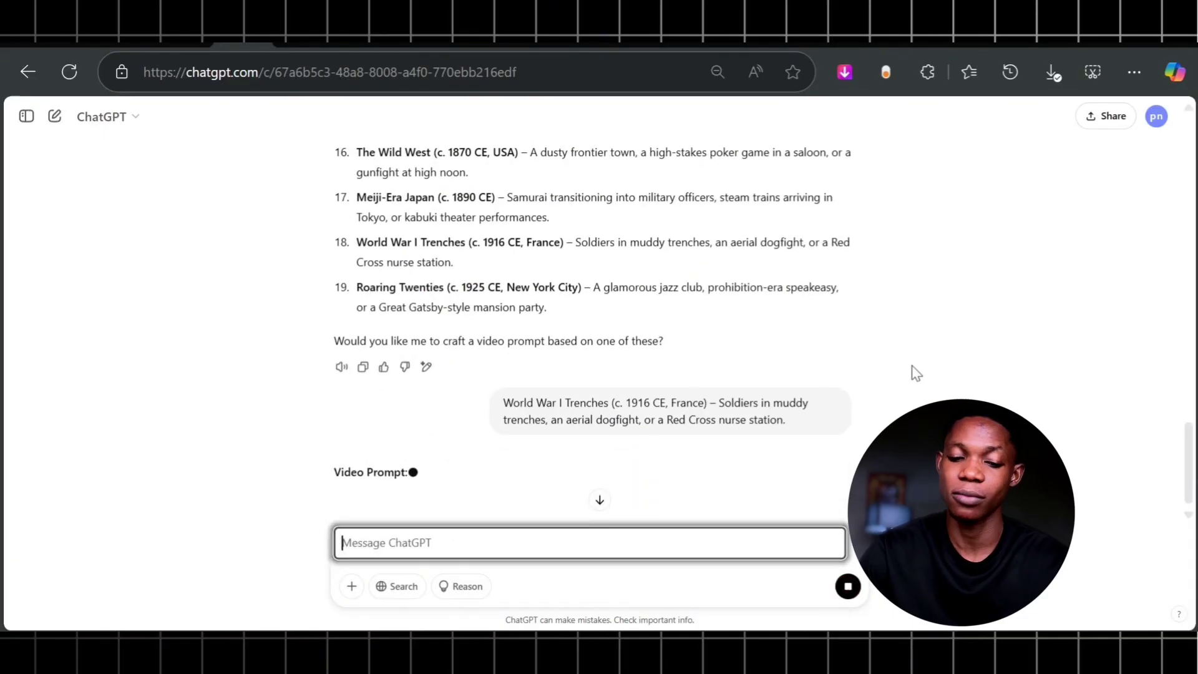
Read through the detailed 1916 Western Front trench video prompt reply.
{"action": "scroll", "coordinate": [912, 369], "scroll_direction": "down", "scroll_amount": 1}
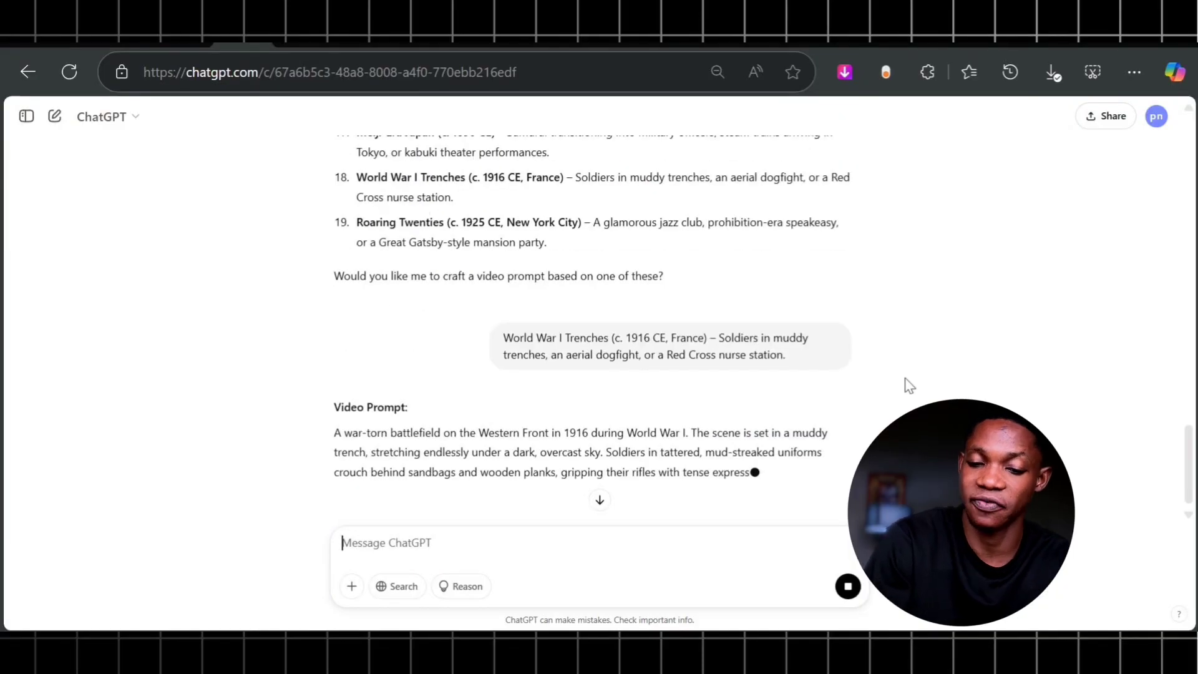
{"action": "scroll", "coordinate": [914, 387], "scroll_direction": "down", "scroll_amount": 1}
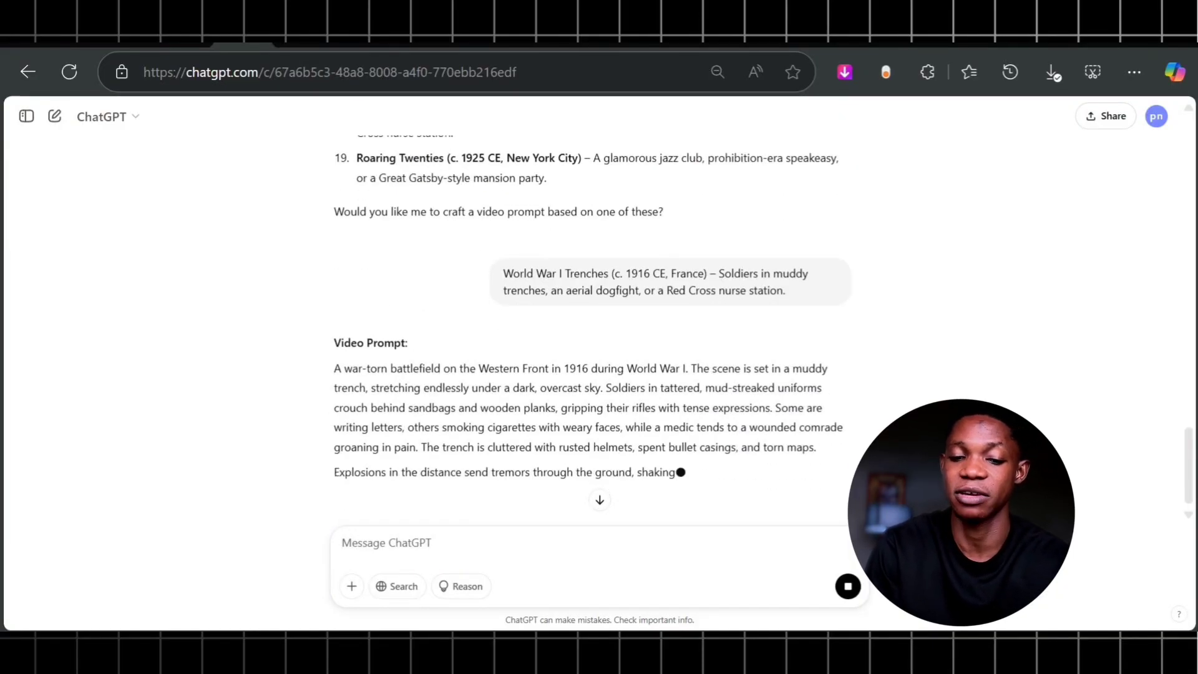
{"action": "scroll", "coordinate": [785, 436], "scroll_direction": "down", "scroll_amount": 1}
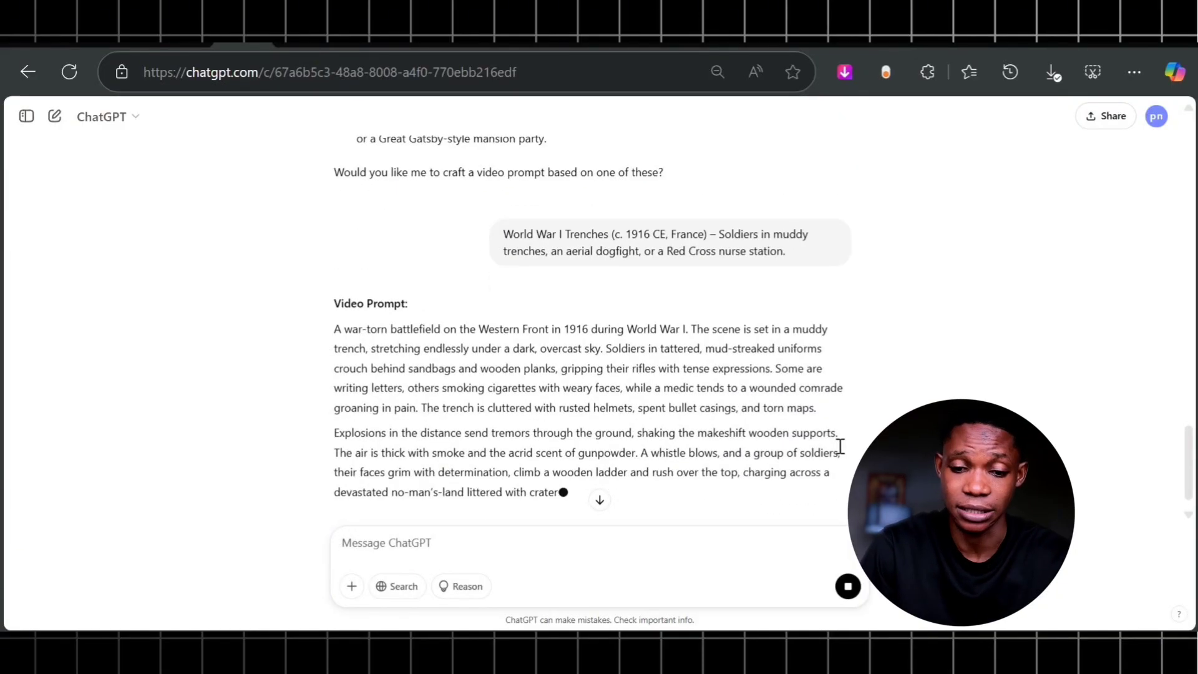
{"action": "scroll", "coordinate": [786, 435], "scroll_direction": "down", "scroll_amount": 2}
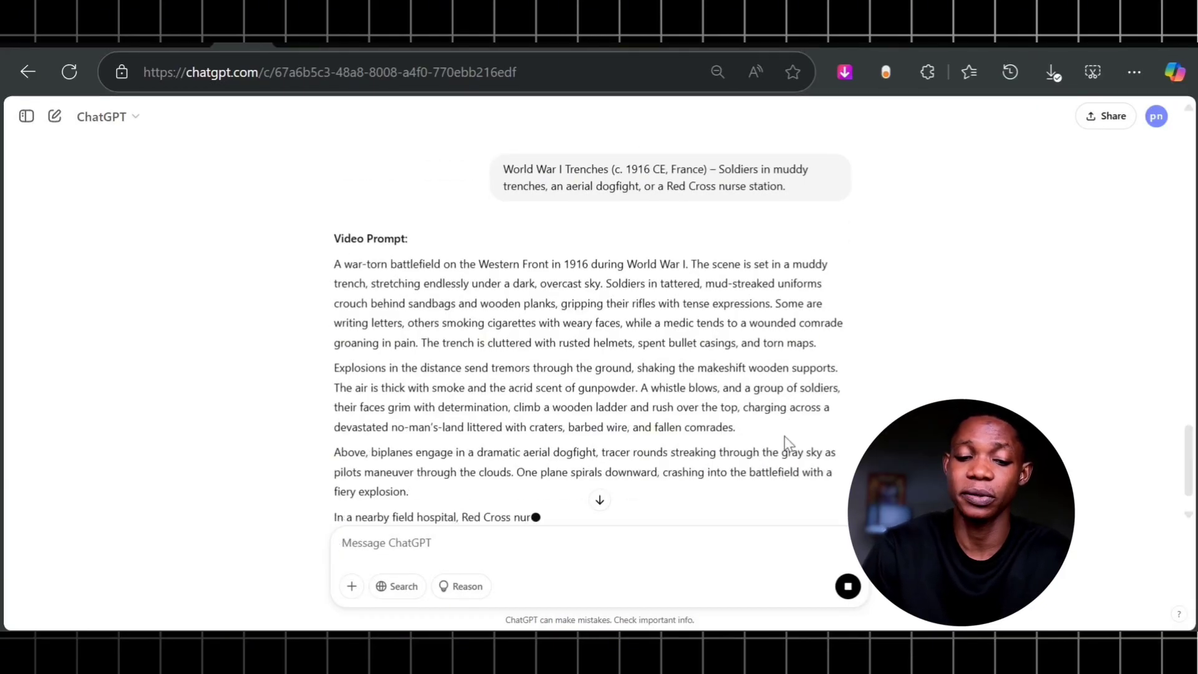
{"action": "scroll", "coordinate": [786, 440], "scroll_direction": "down", "scroll_amount": 3}
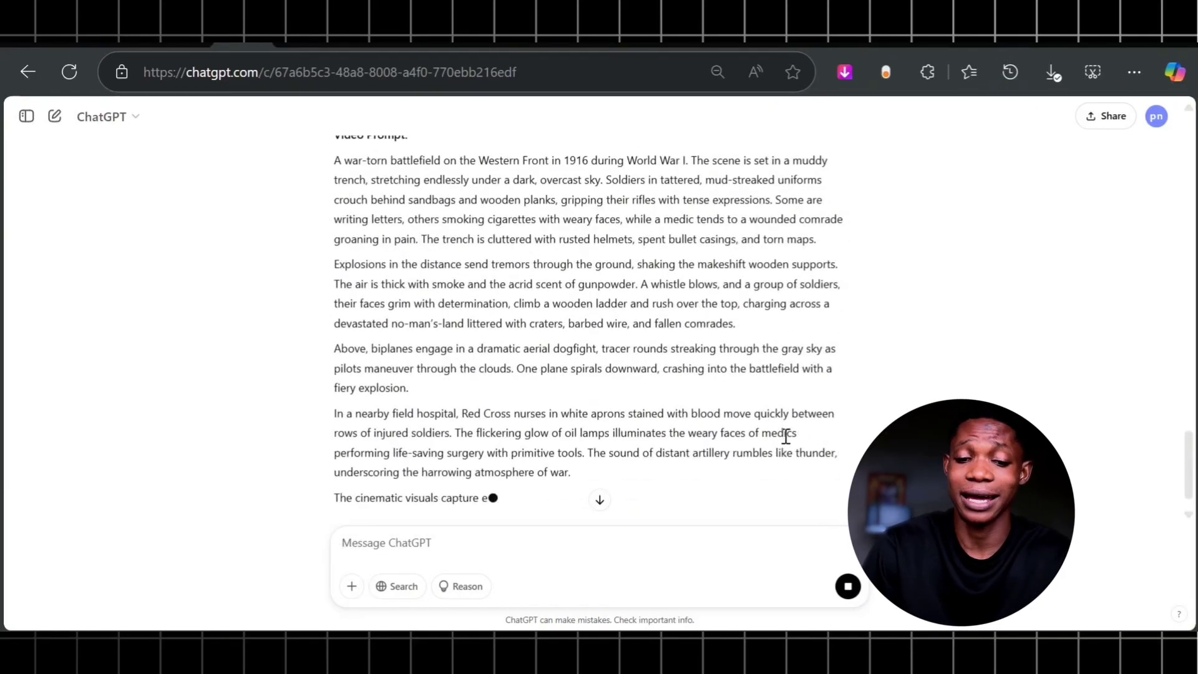
{"action": "scroll", "coordinate": [785, 441], "scroll_direction": "down", "scroll_amount": 2}
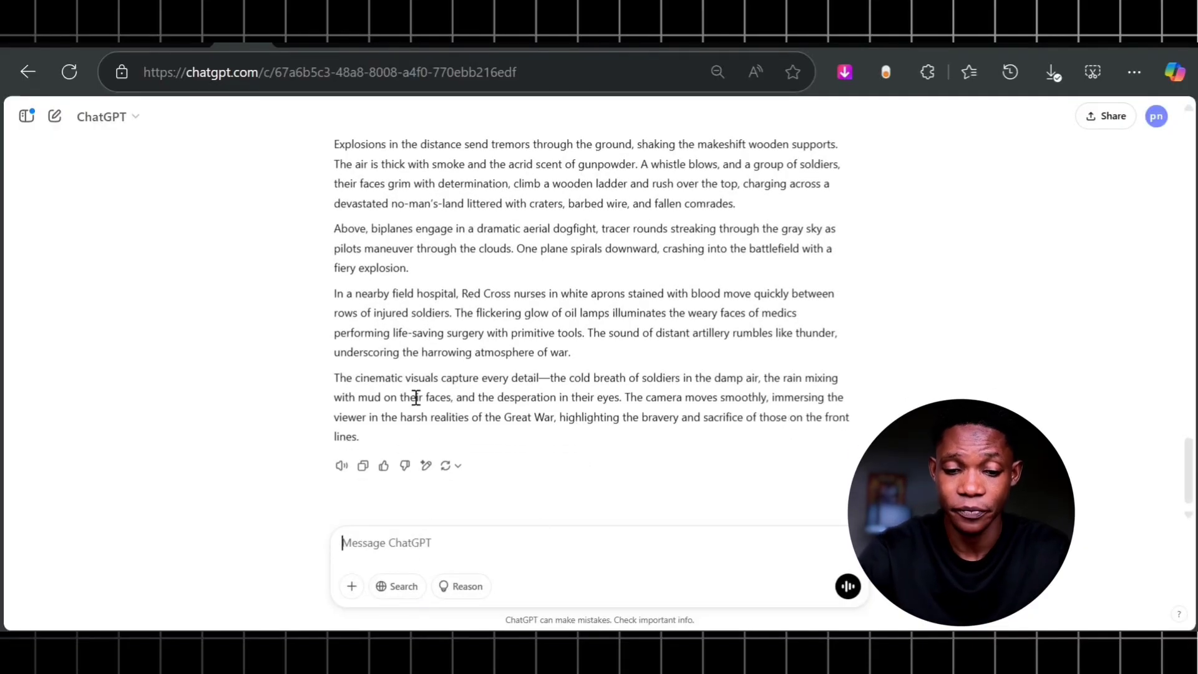
{"action": "scroll", "coordinate": [416, 397], "scroll_direction": "up", "scroll_amount": 5}
{"action": "scroll", "coordinate": [416, 398], "scroll_direction": "down", "scroll_amount": 4}
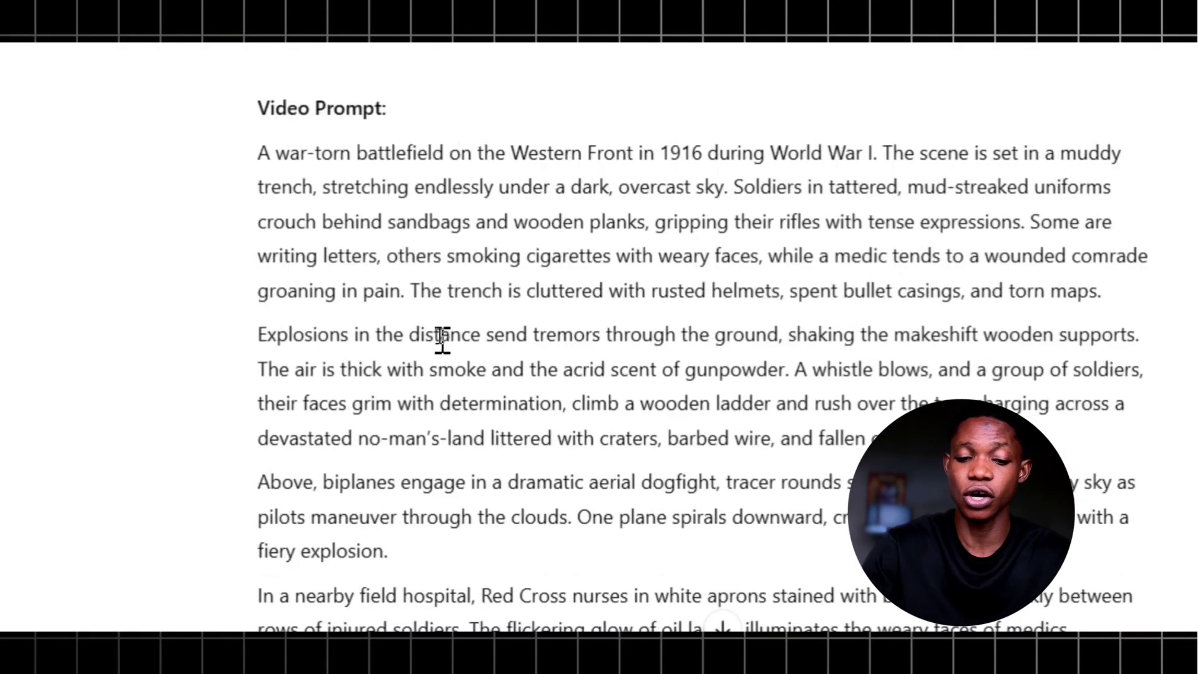
{"action": "scroll", "coordinate": [443, 340], "scroll_direction": "down", "scroll_amount": 4}
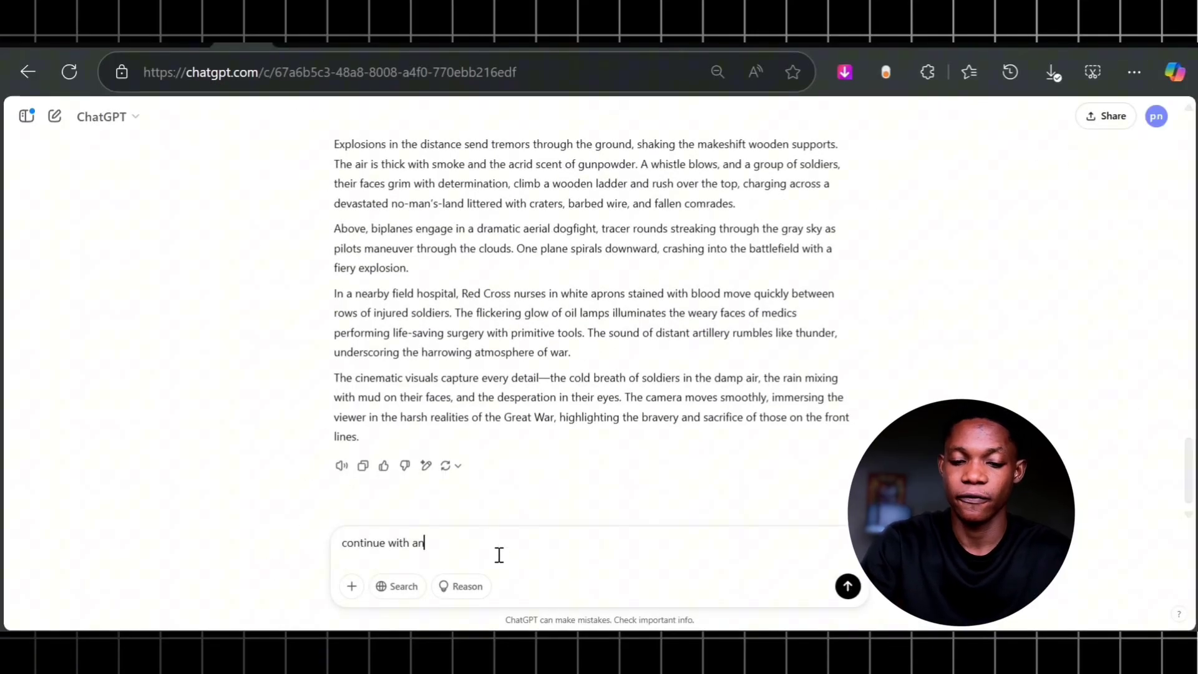
Send 'continue with another one for' plus the World War I Trenches item and review the reply.
{"action": "key", "text": "ctrl+v"}
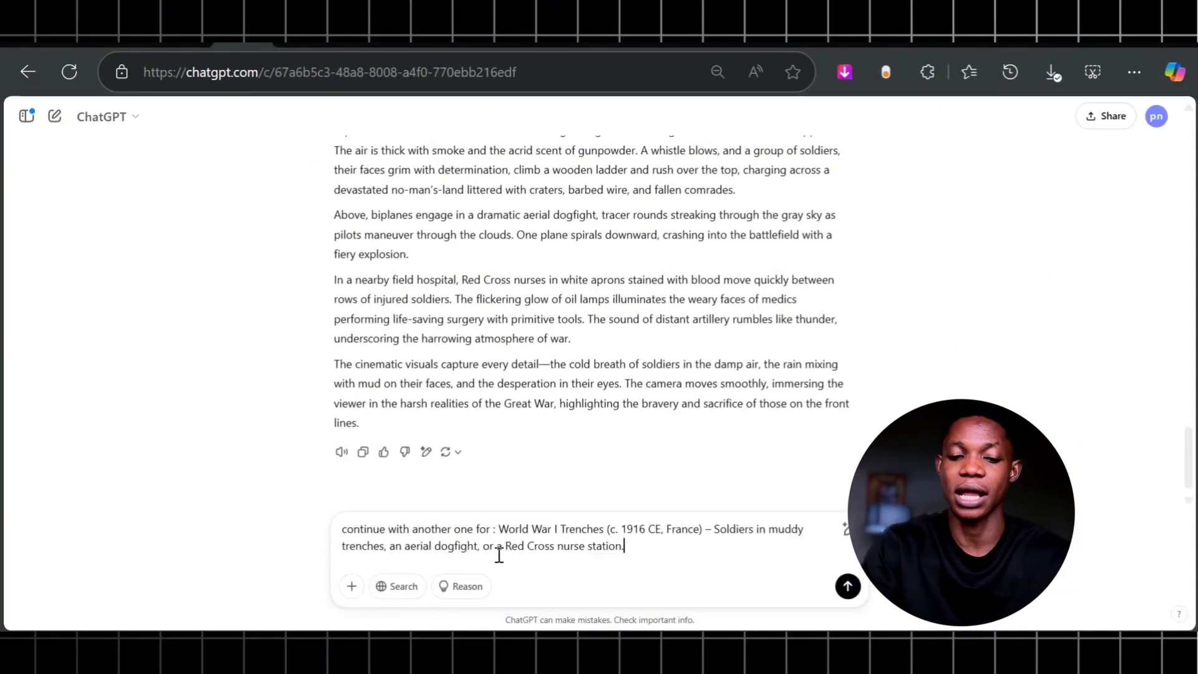
{"action": "left_click", "coordinate": [848, 587]}
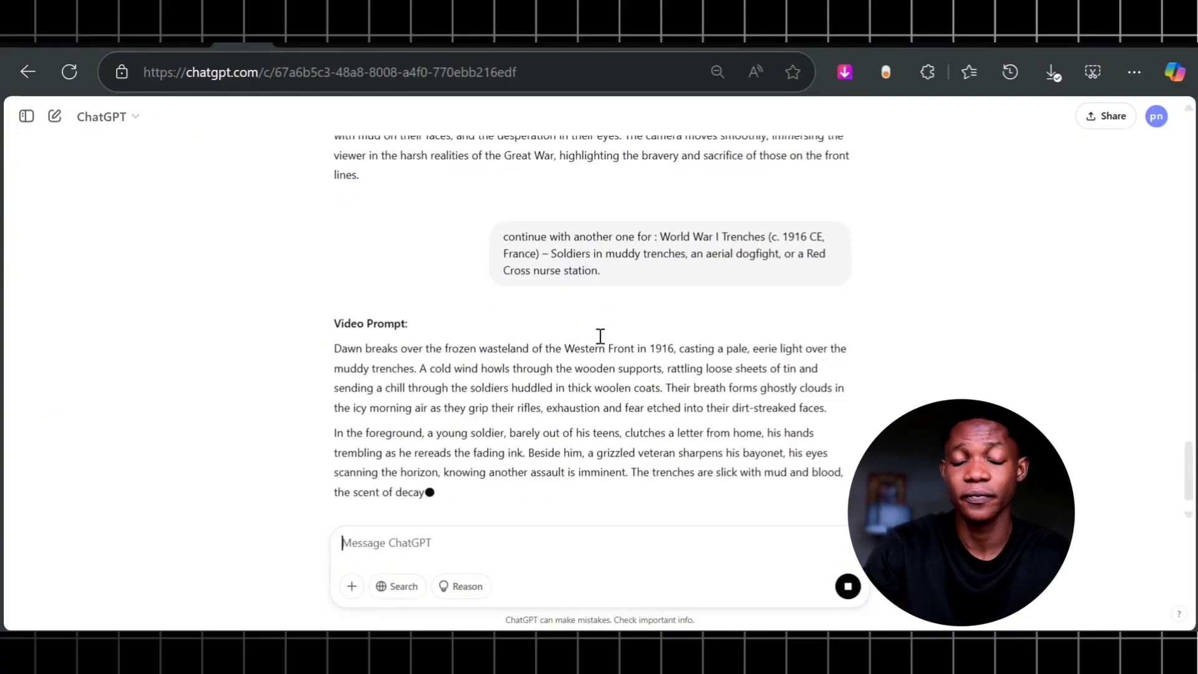
{"action": "scroll", "coordinate": [562, 387], "scroll_direction": "up", "scroll_amount": 15}
{"action": "scroll", "coordinate": [586, 431], "scroll_direction": "down", "scroll_amount": 13}
{"action": "scroll", "coordinate": [611, 431], "scroll_direction": "down", "scroll_amount": 4}
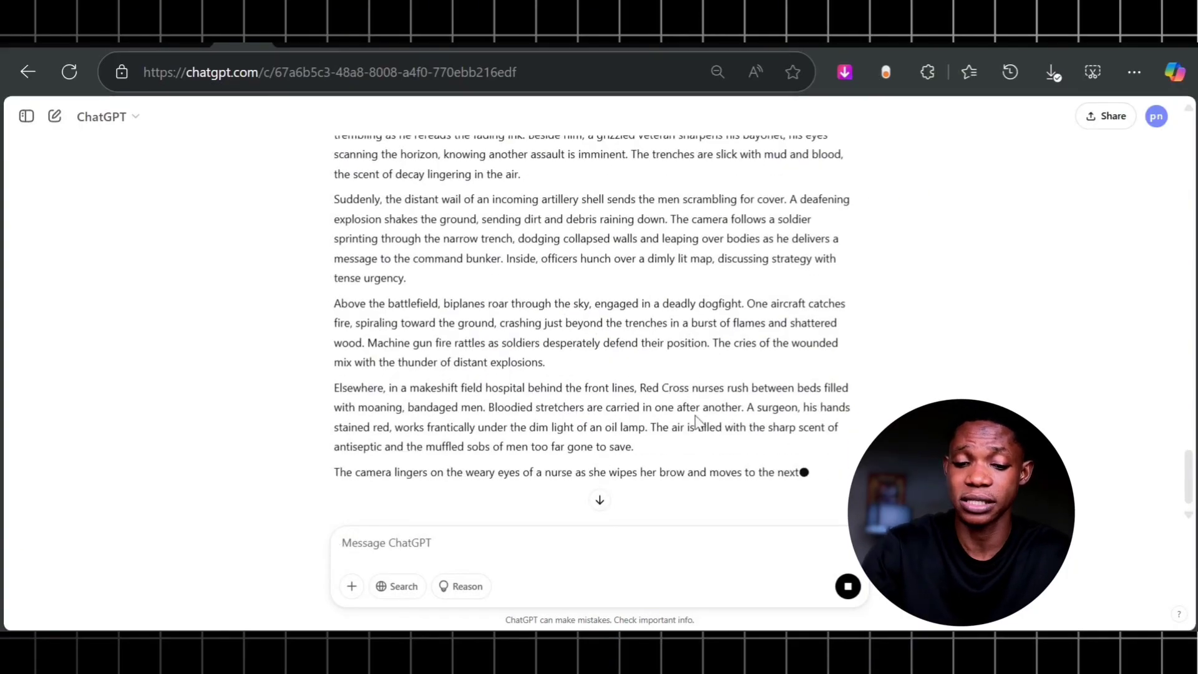
{"action": "scroll", "coordinate": [484, 379], "scroll_direction": "up", "scroll_amount": 10}
Copy the first Video Prompt and return to the FlexClip Text to Video generator.
{"action": "left_click_drag", "start_coordinate": [340, 210], "coordinate": [704, 359]}
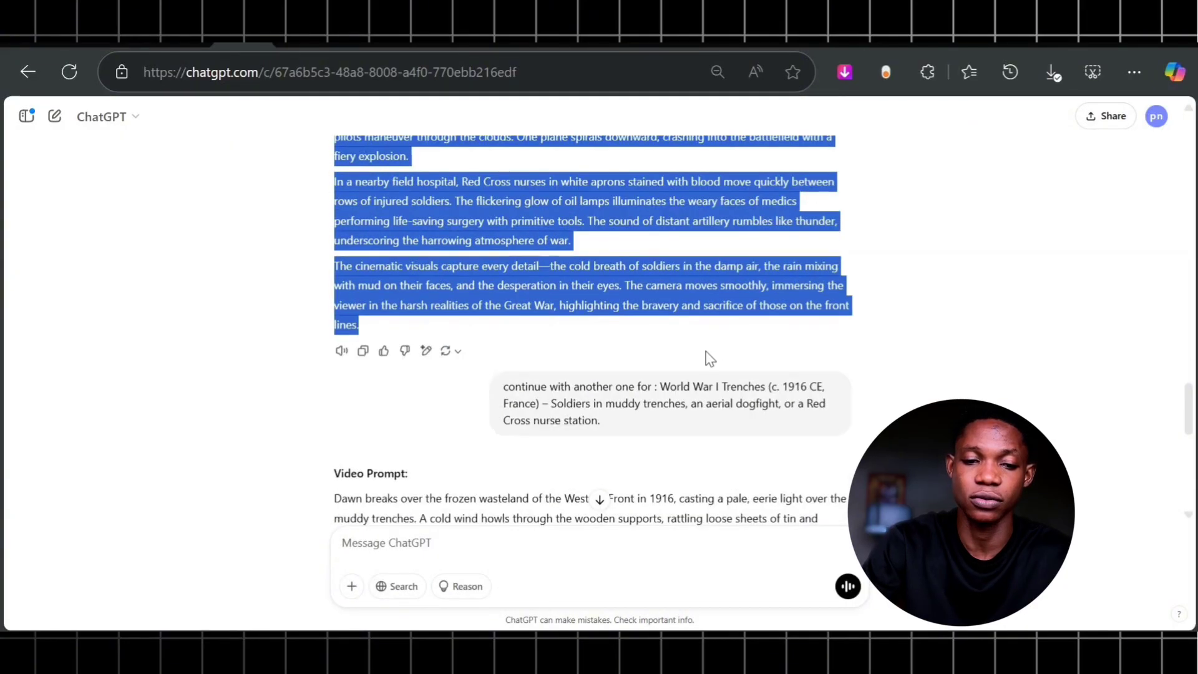
{"action": "left_click", "coordinate": [738, 290]}
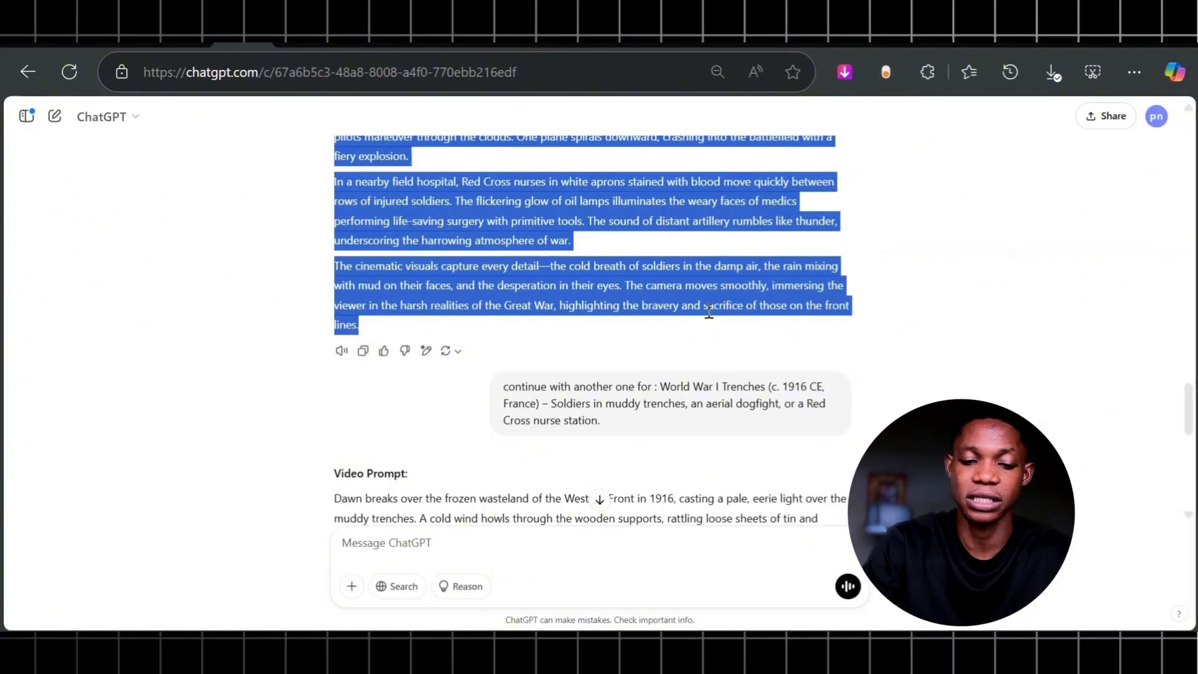
{"action": "left_click", "coordinate": [201, 45]}
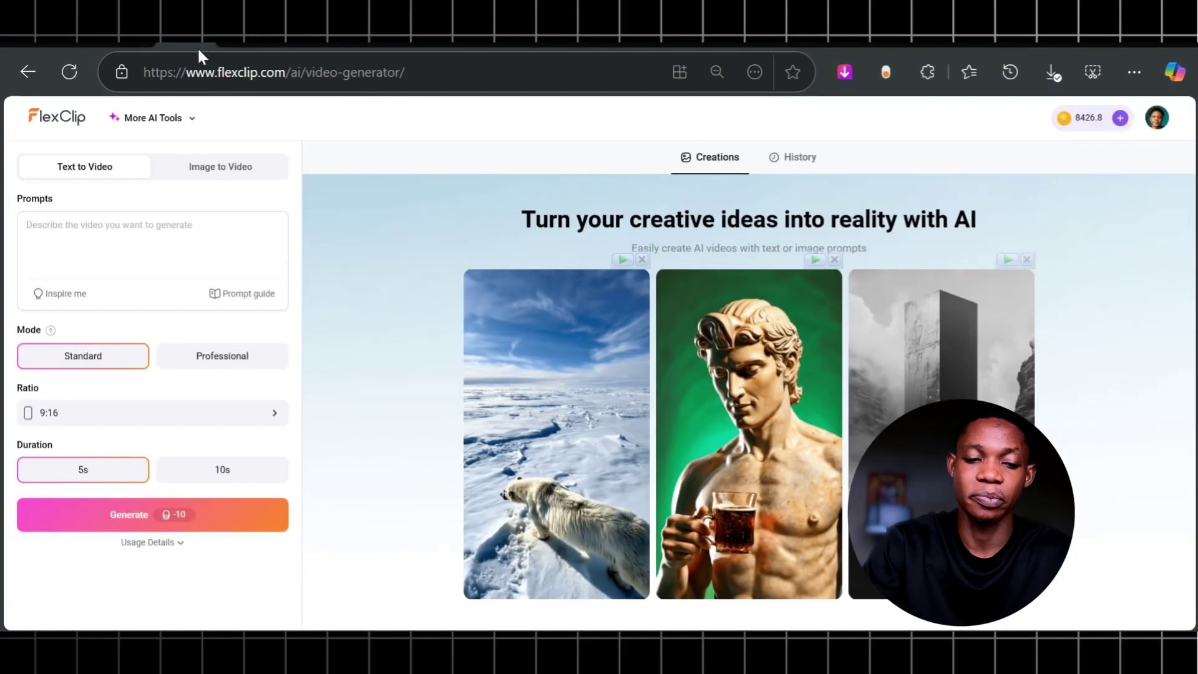
Paste the World War I trench scene description into the Prompts box as plain text.
{"action": "left_click", "coordinate": [133, 232]}
{"action": "right_click", "coordinate": [125, 226]}
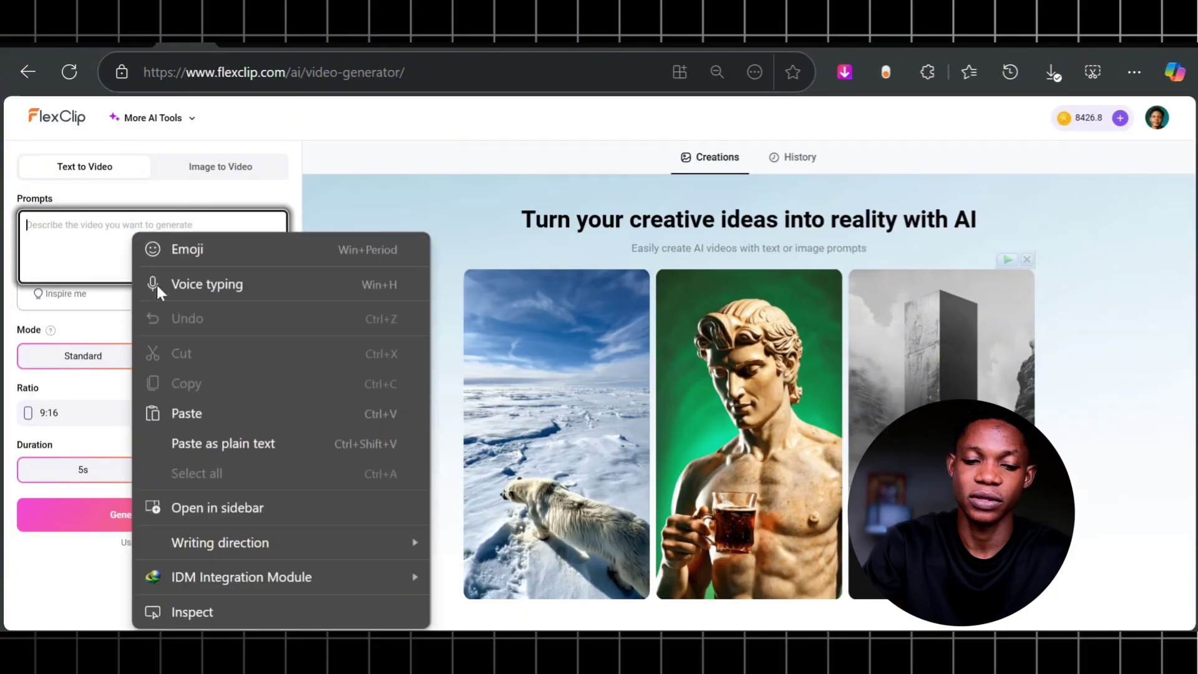
{"action": "left_click", "coordinate": [205, 443]}
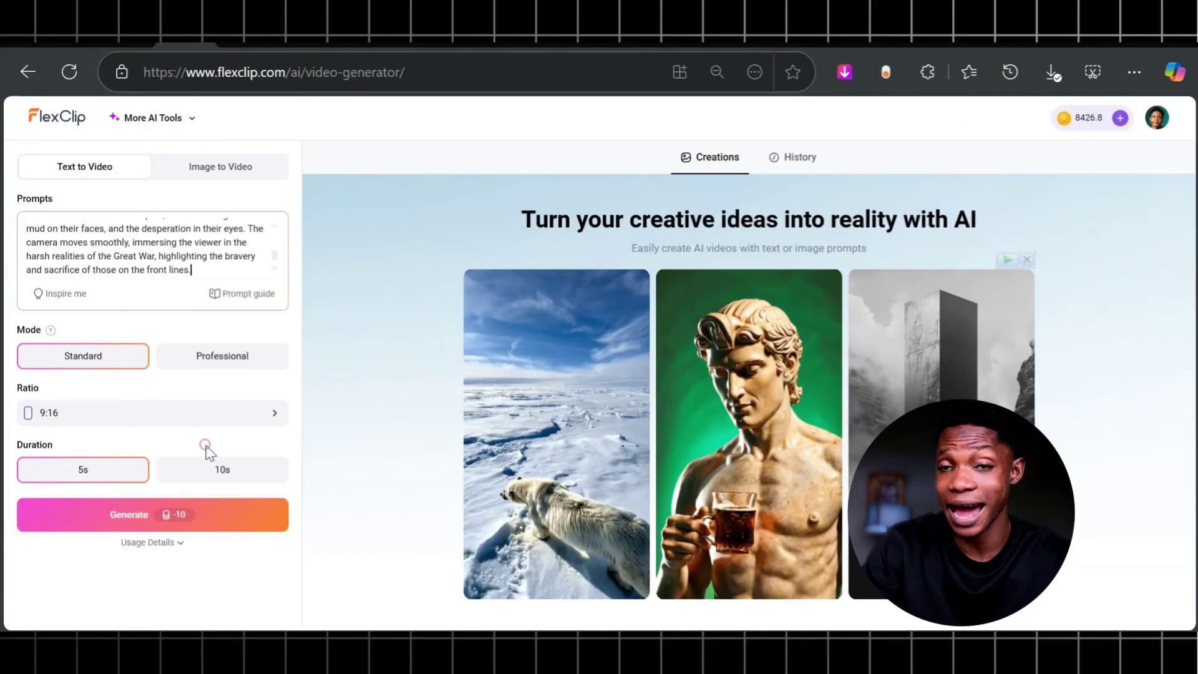
Read the Prompt guide article on writing video prompts, then return to the generator.
{"action": "left_click", "coordinate": [243, 293]}
{"action": "scroll", "coordinate": [606, 409], "scroll_direction": "down", "scroll_amount": 9}
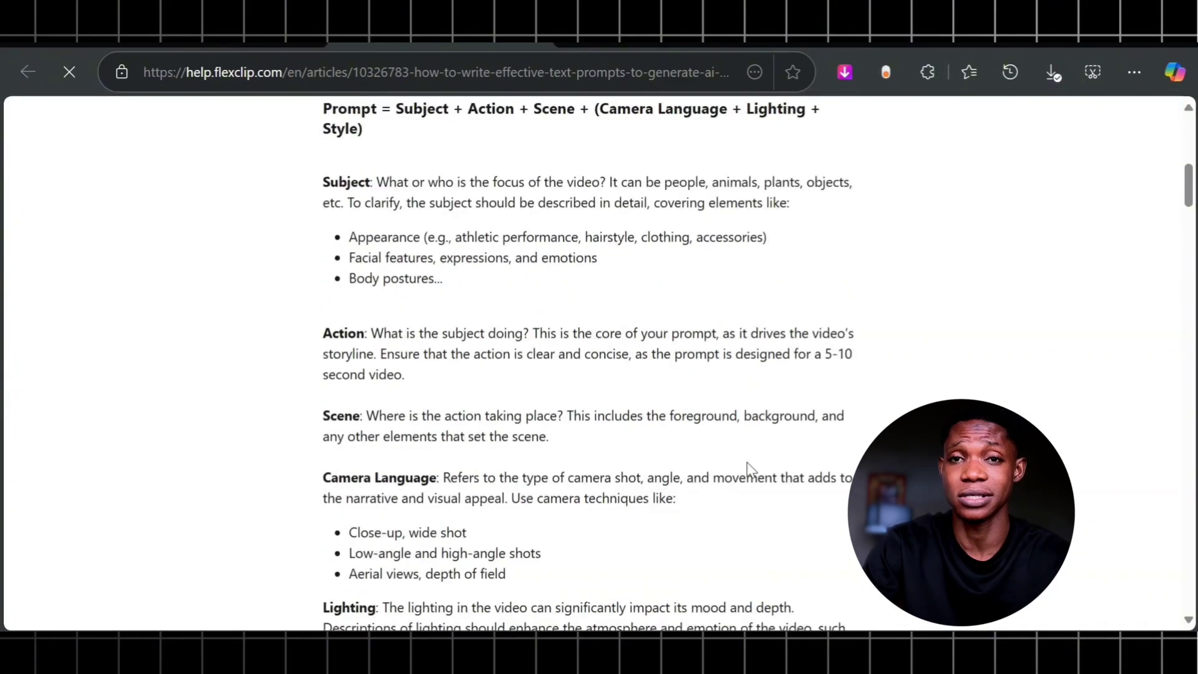
{"action": "scroll", "coordinate": [749, 469], "scroll_direction": "up", "scroll_amount": 4}
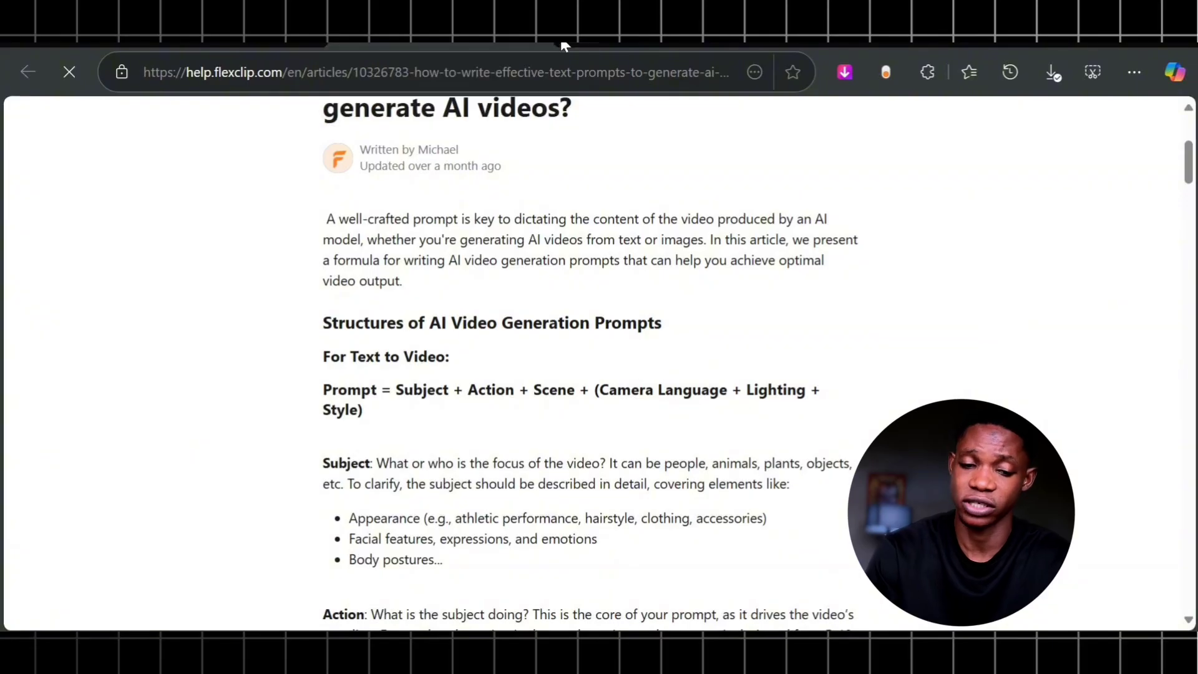
{"action": "left_click", "coordinate": [187, 28]}
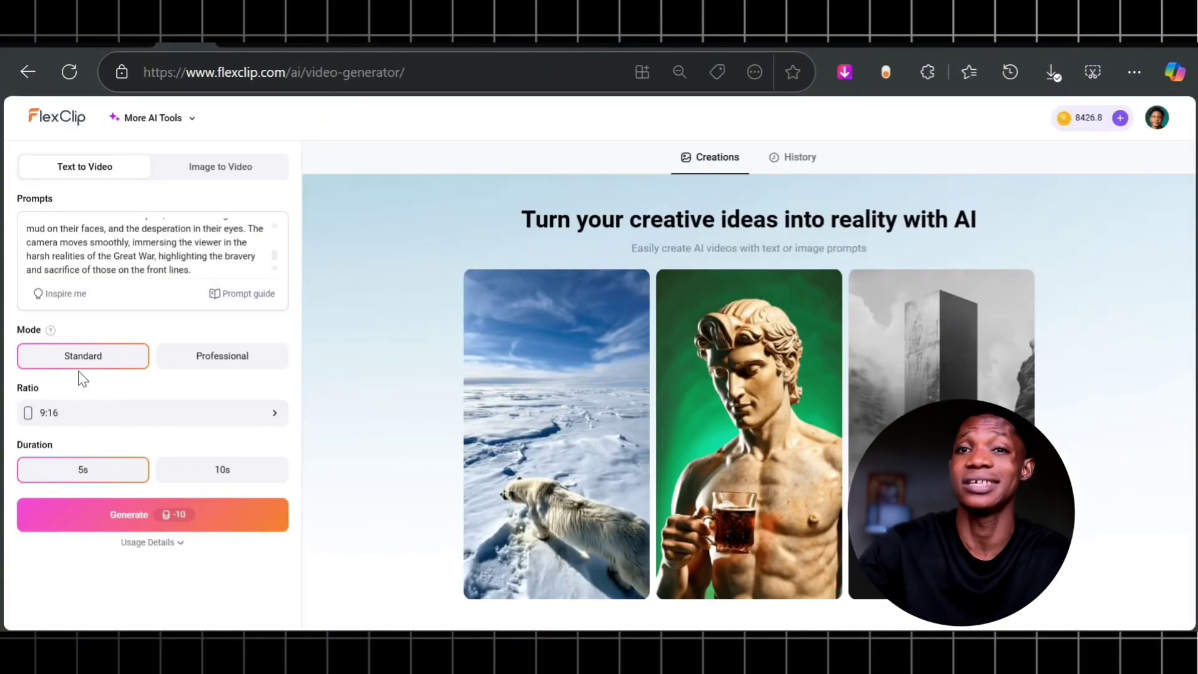
Generate the trench video in Professional mode at 9:16 with a 5s duration.
{"action": "left_click", "coordinate": [180, 362]}
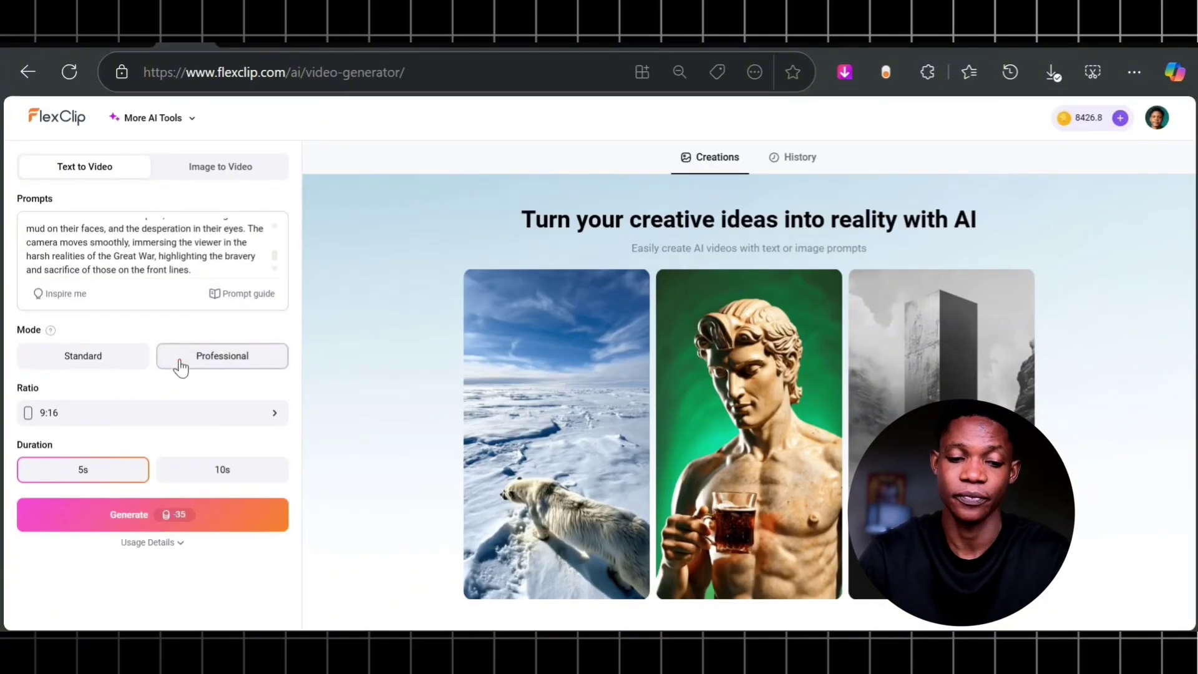
{"action": "left_click", "coordinate": [132, 416]}
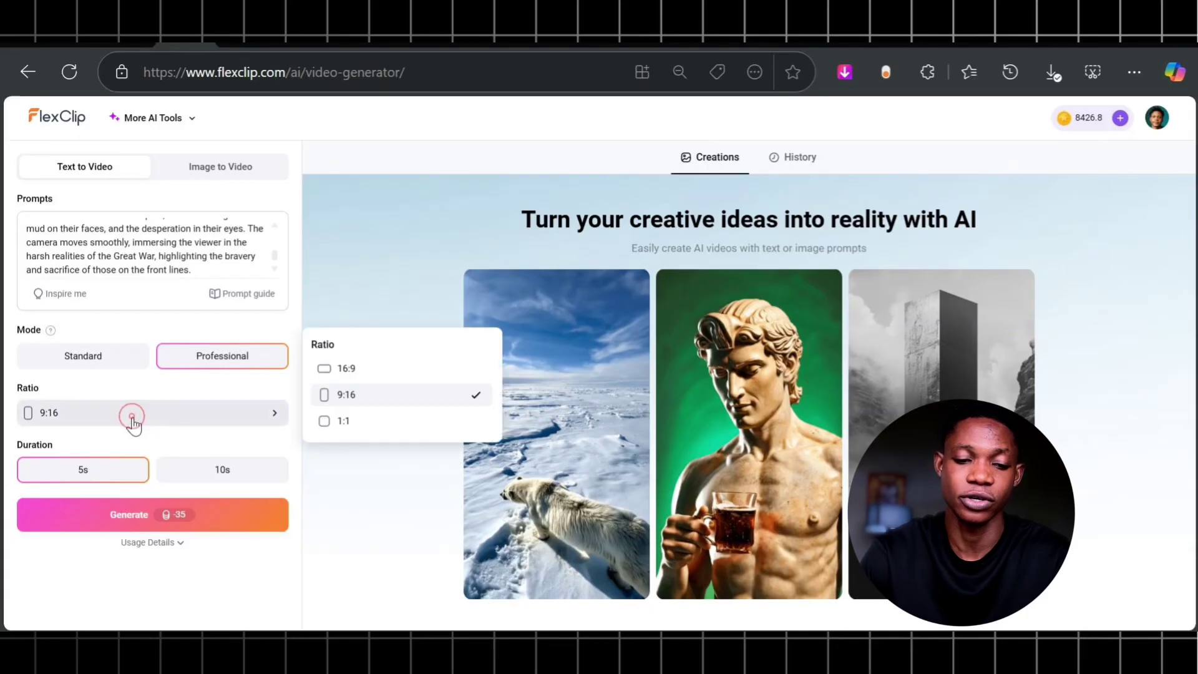
{"action": "left_click", "coordinate": [323, 402]}
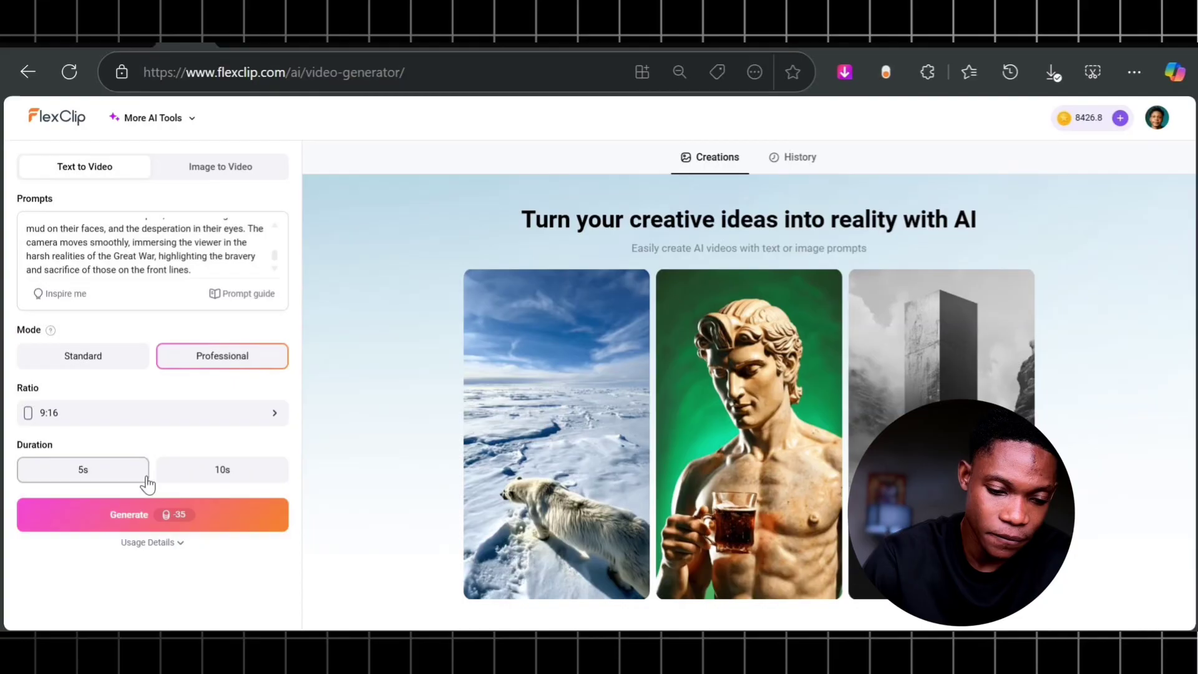
{"action": "left_click", "coordinate": [213, 474]}
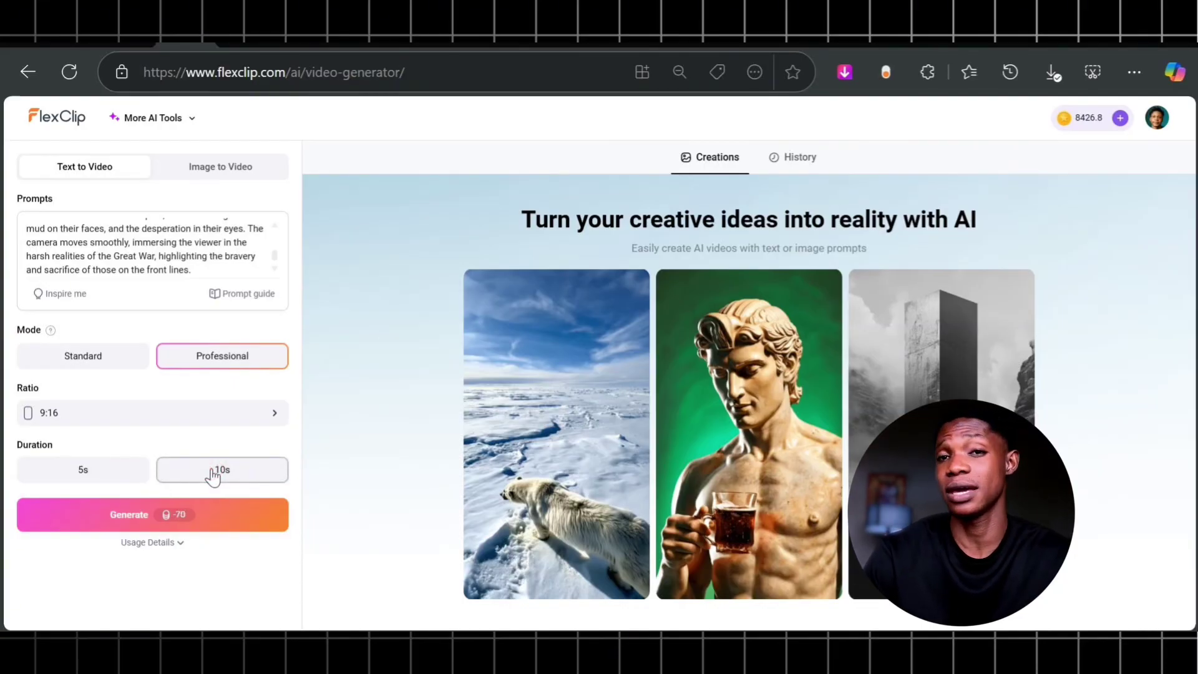
{"action": "left_click", "coordinate": [122, 482]}
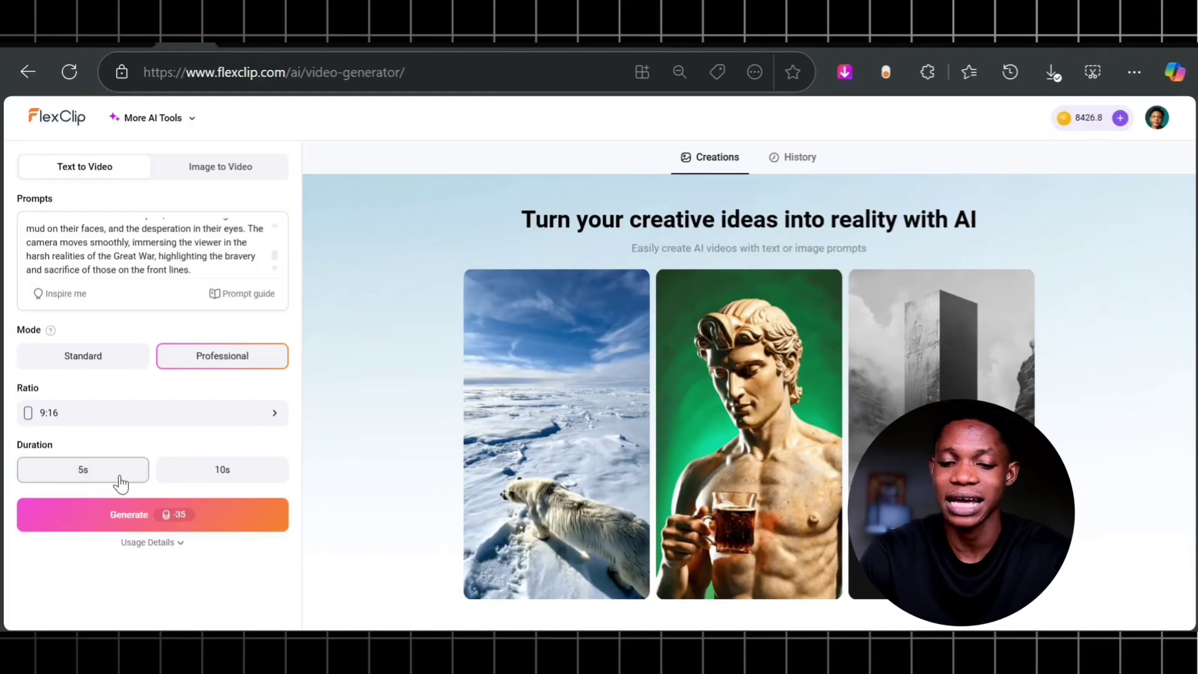
{"action": "left_click", "coordinate": [145, 515]}
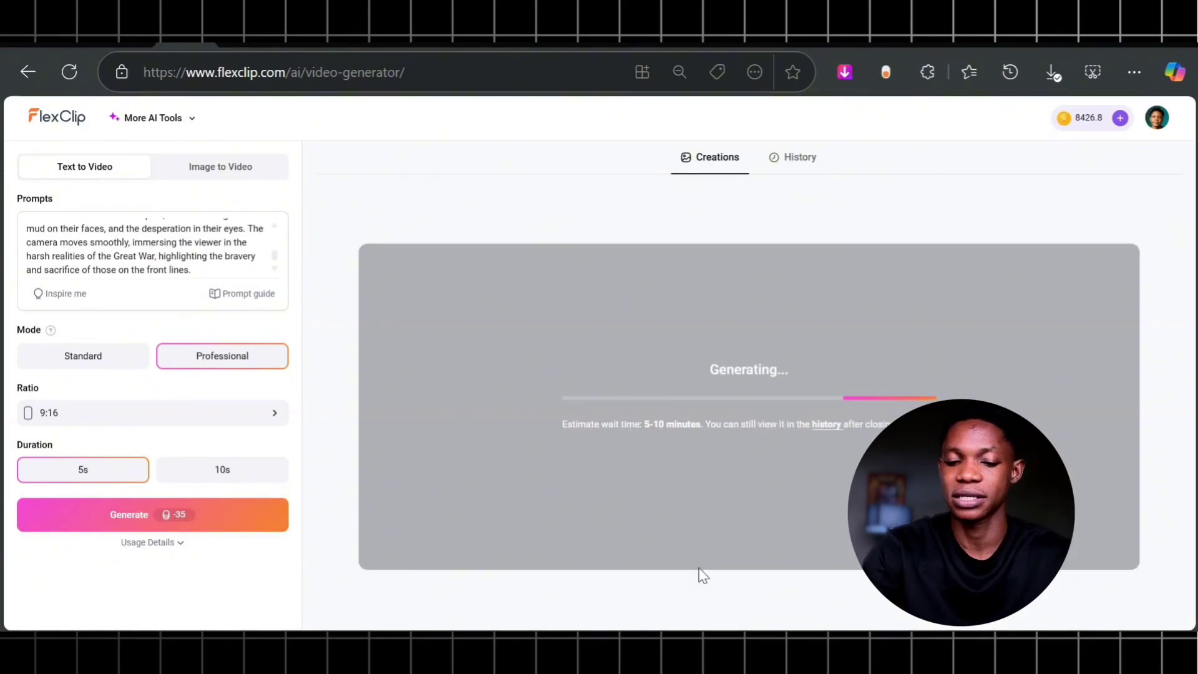
Copy the next ChatGPT prompt into FlexClip's Prompts box, then review the History of generated videos.
{"action": "key", "text": "ctrl+Tab"}
{"action": "left_click_drag", "start_coordinate": [333, 312], "coordinate": [670, 448]}
{"action": "left_click", "coordinate": [725, 374]}
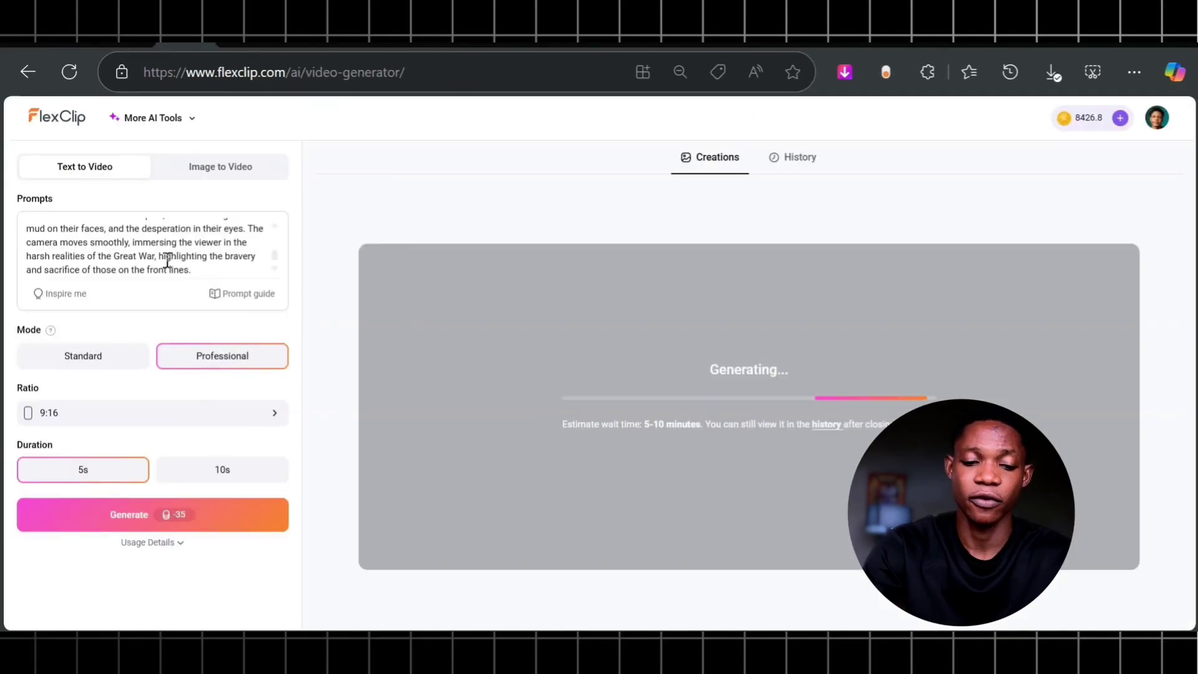
{"action": "key", "text": "ctrl+v"}
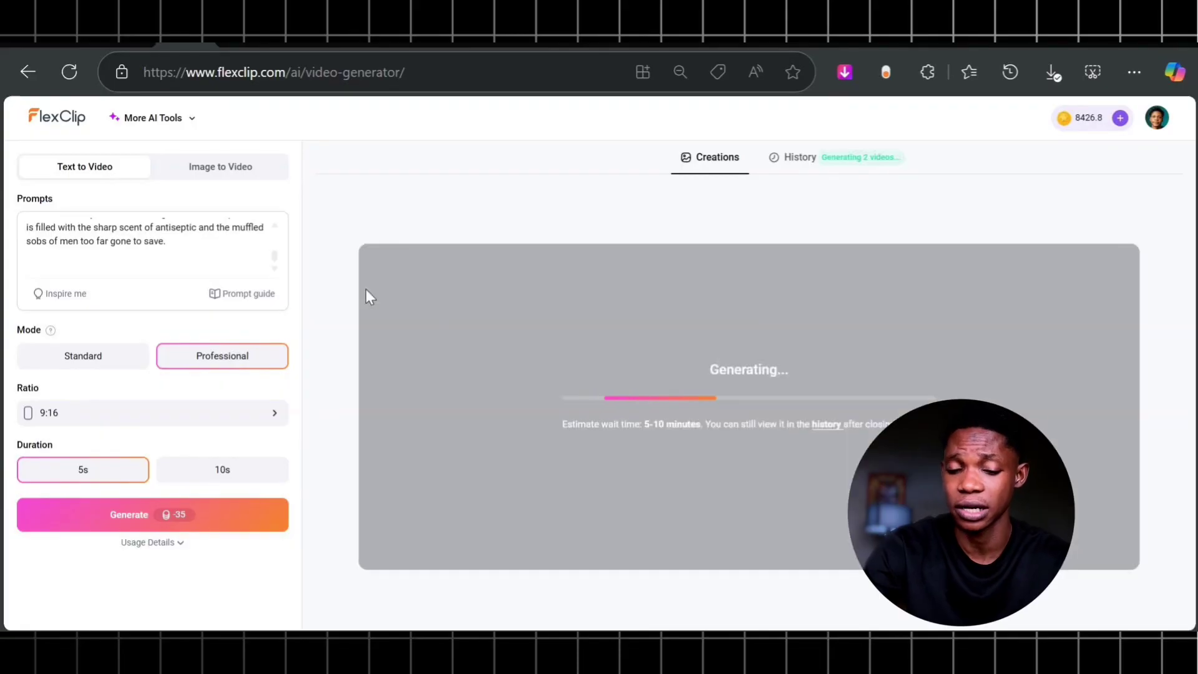
{"action": "left_click", "coordinate": [788, 161]}
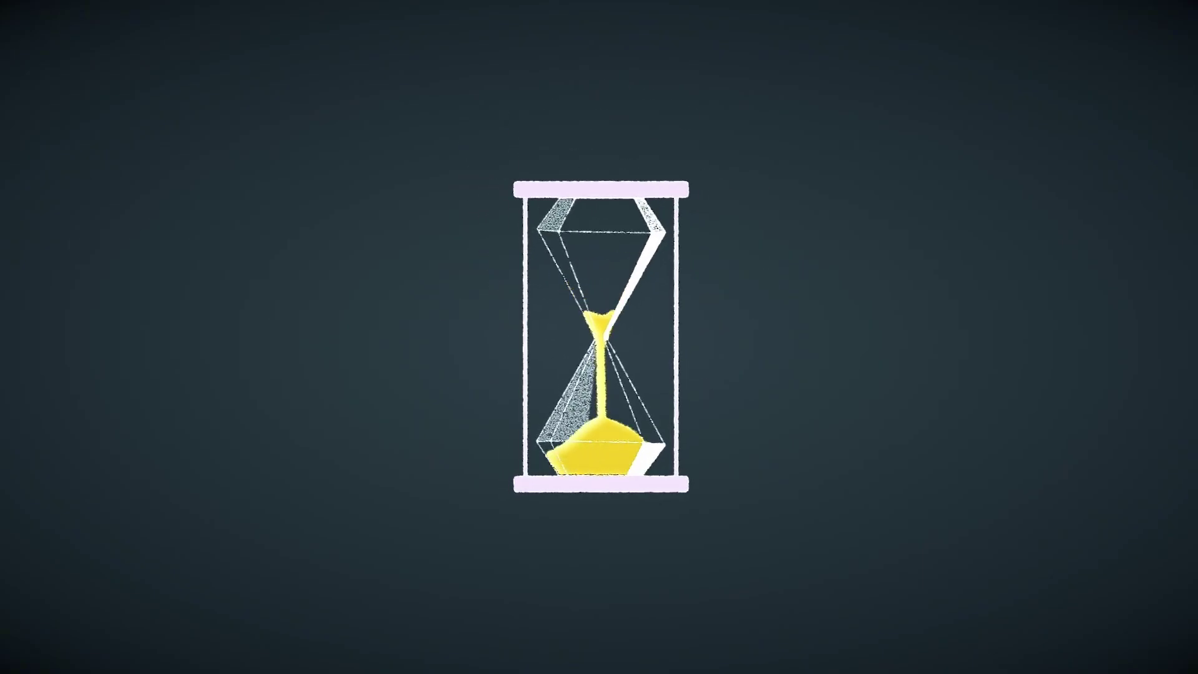
{"action": "key", "text": "ctrl+minus"}
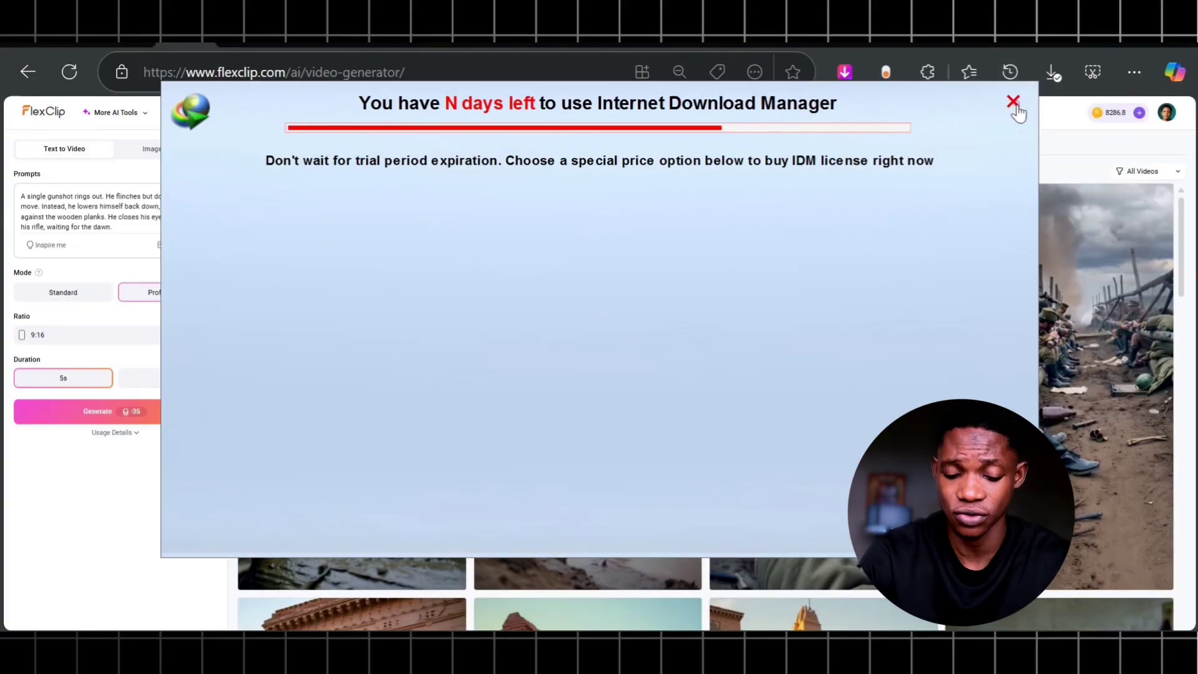
Close the download manager trial popup and restore the page zoom.
{"action": "left_click", "coordinate": [1013, 104]}
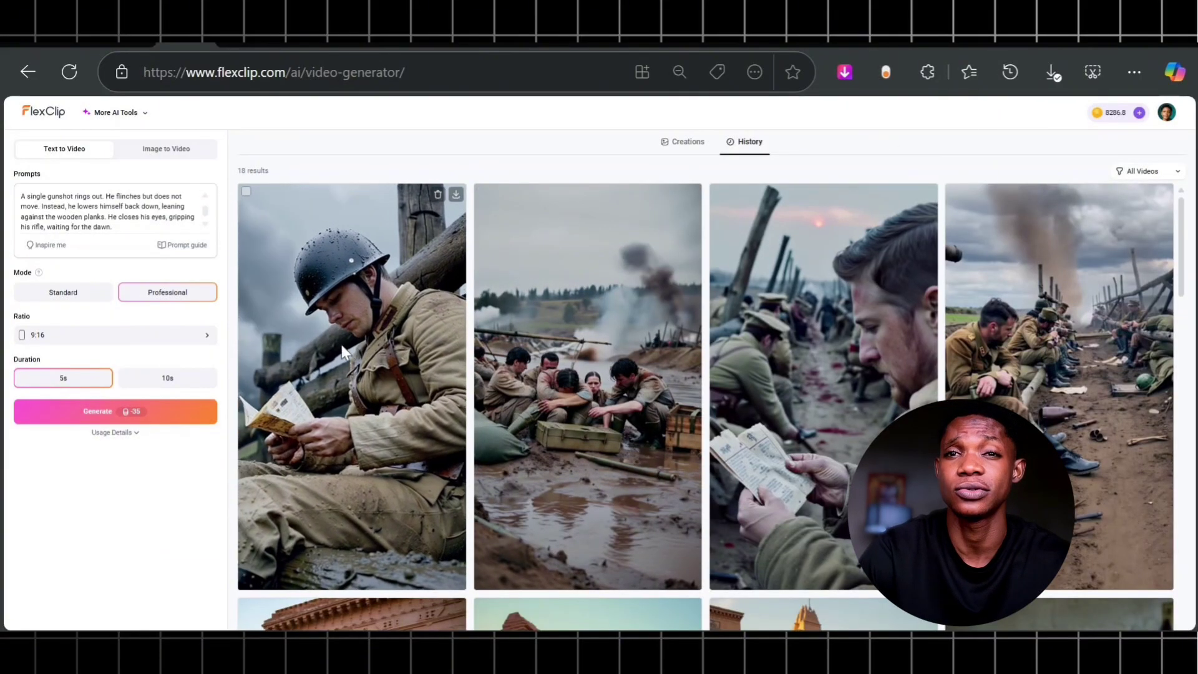
{"action": "key", "text": "ctrl+plus"}
{"action": "key", "text": "ctrl+plus"}
{"action": "scroll", "coordinate": [592, 353], "scroll_direction": "down", "scroll_amount": 5}
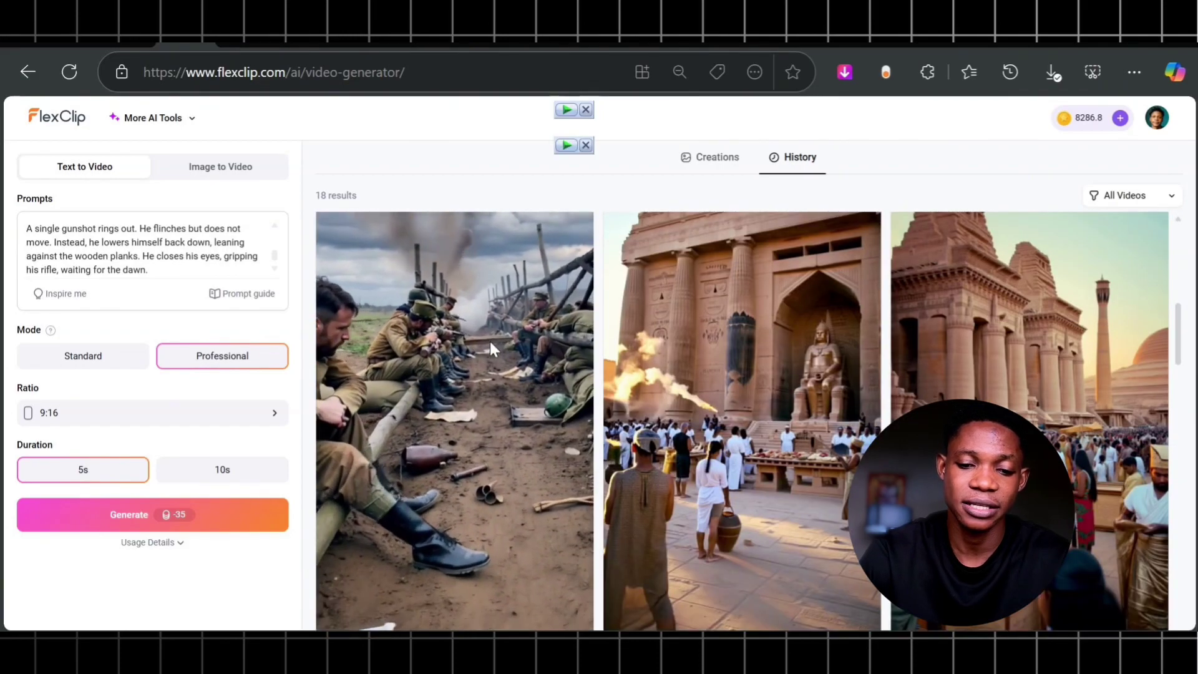
{"action": "scroll", "coordinate": [485, 341], "scroll_direction": "up", "scroll_amount": 5}
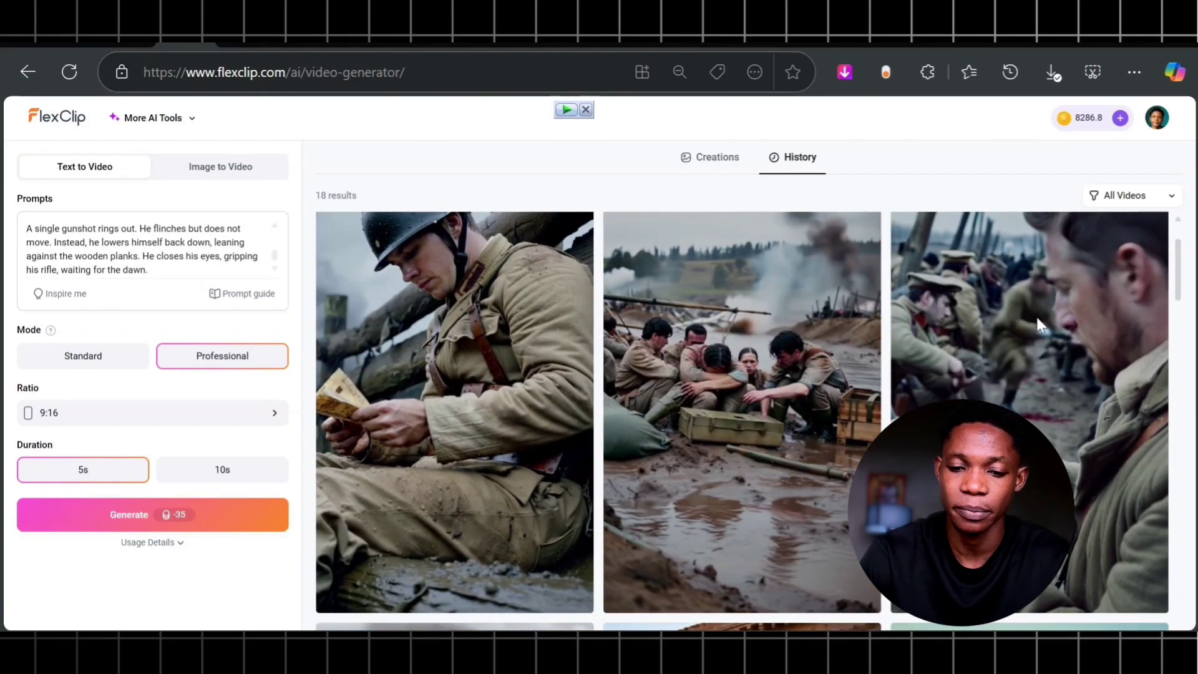
{"action": "scroll", "coordinate": [516, 410], "scroll_direction": "down", "scroll_amount": 5}
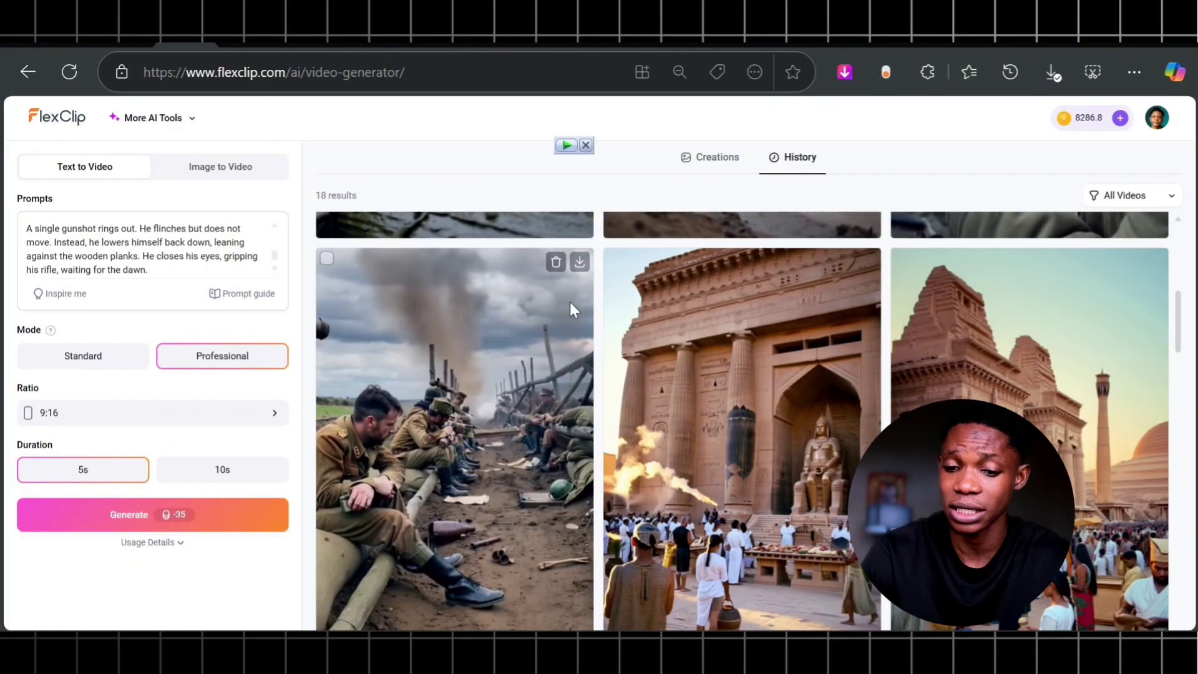
Download the smoky trench-war video and the third war-scene video.
{"action": "left_click", "coordinate": [579, 267]}
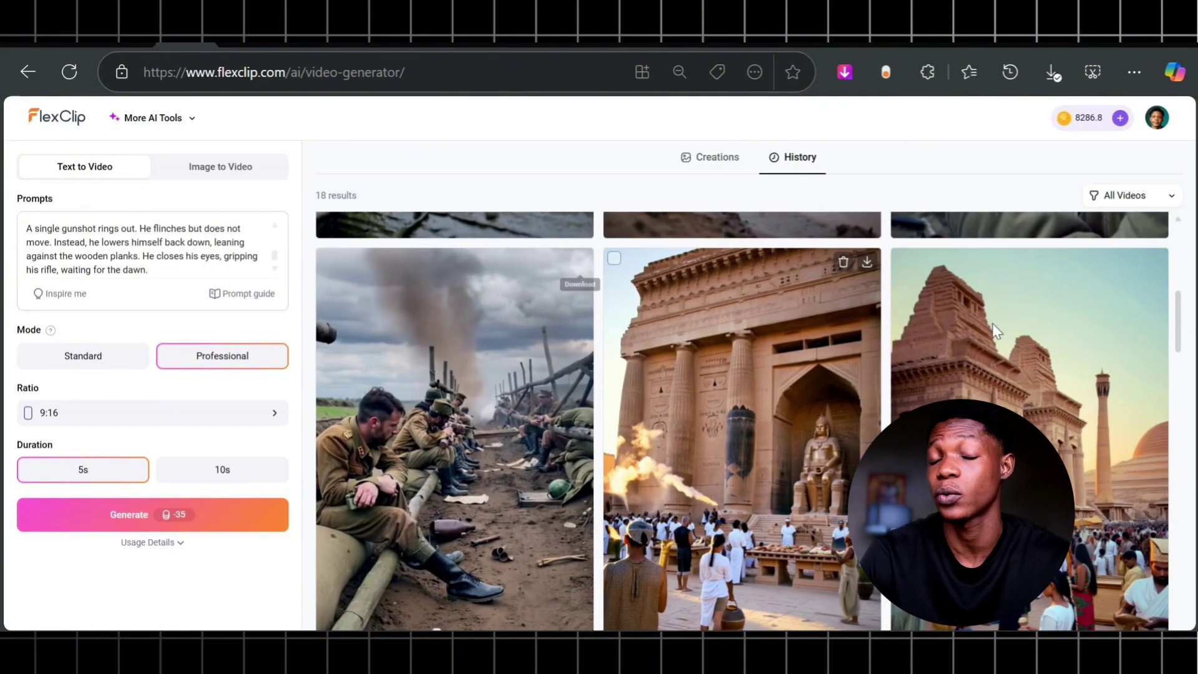
{"action": "scroll", "coordinate": [1077, 312], "scroll_direction": "up", "scroll_amount": 3}
{"action": "mouse_move", "coordinate": [1111, 283]}
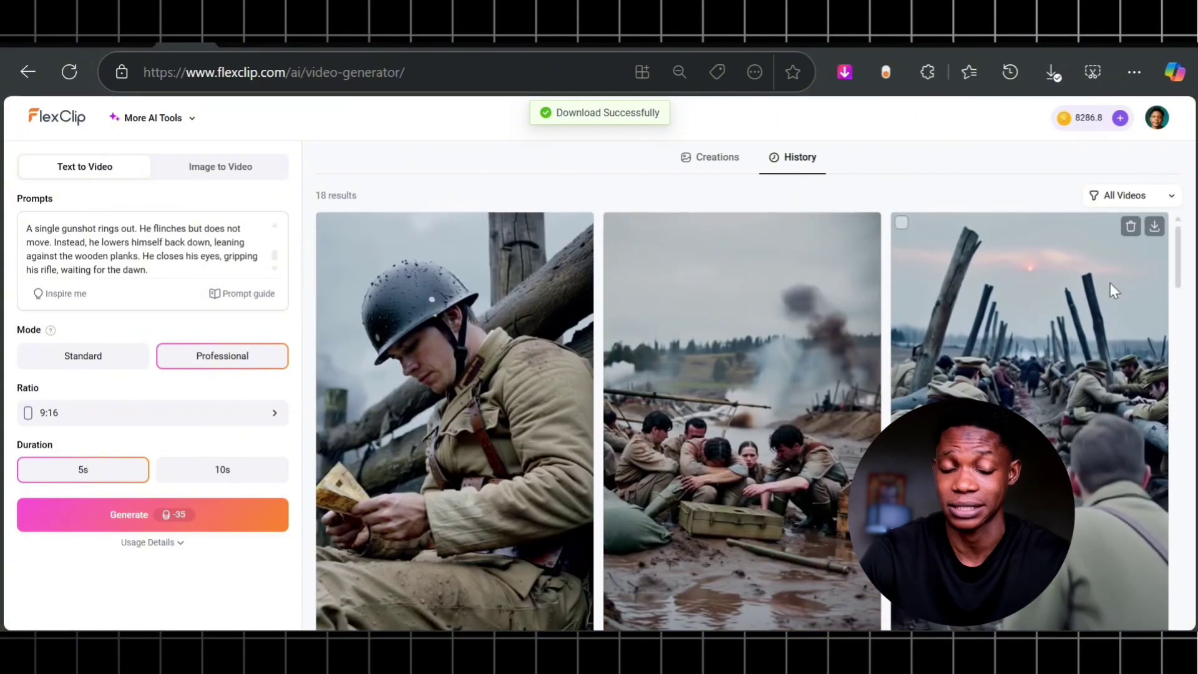
{"action": "left_click", "coordinate": [1155, 230]}
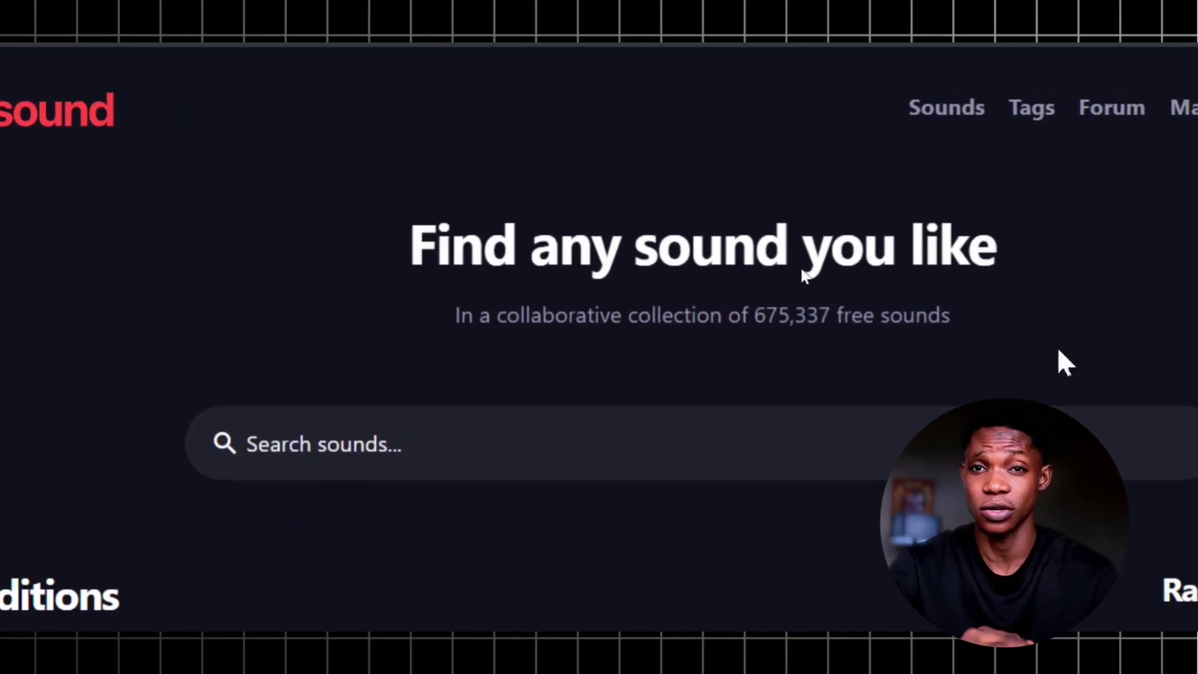
Search Freesound for 'war' sounds.
{"action": "scroll", "coordinate": [861, 374], "scroll_direction": "down", "scroll_amount": 9}
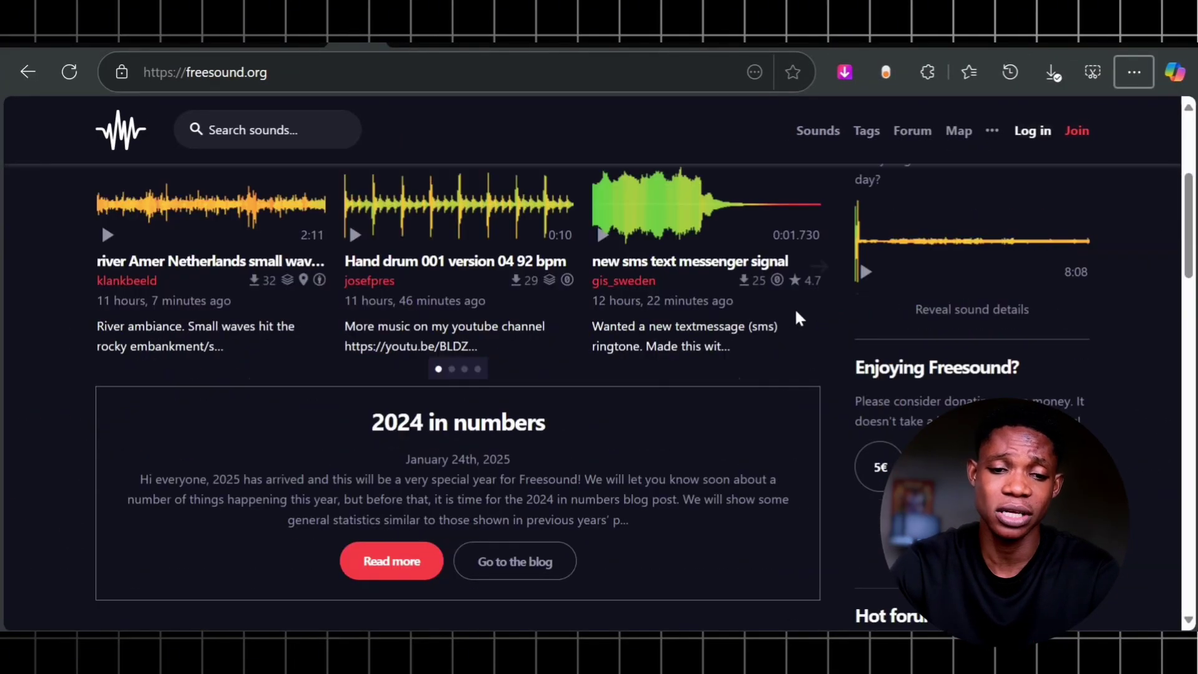
{"action": "scroll", "coordinate": [793, 319], "scroll_direction": "down", "scroll_amount": 9}
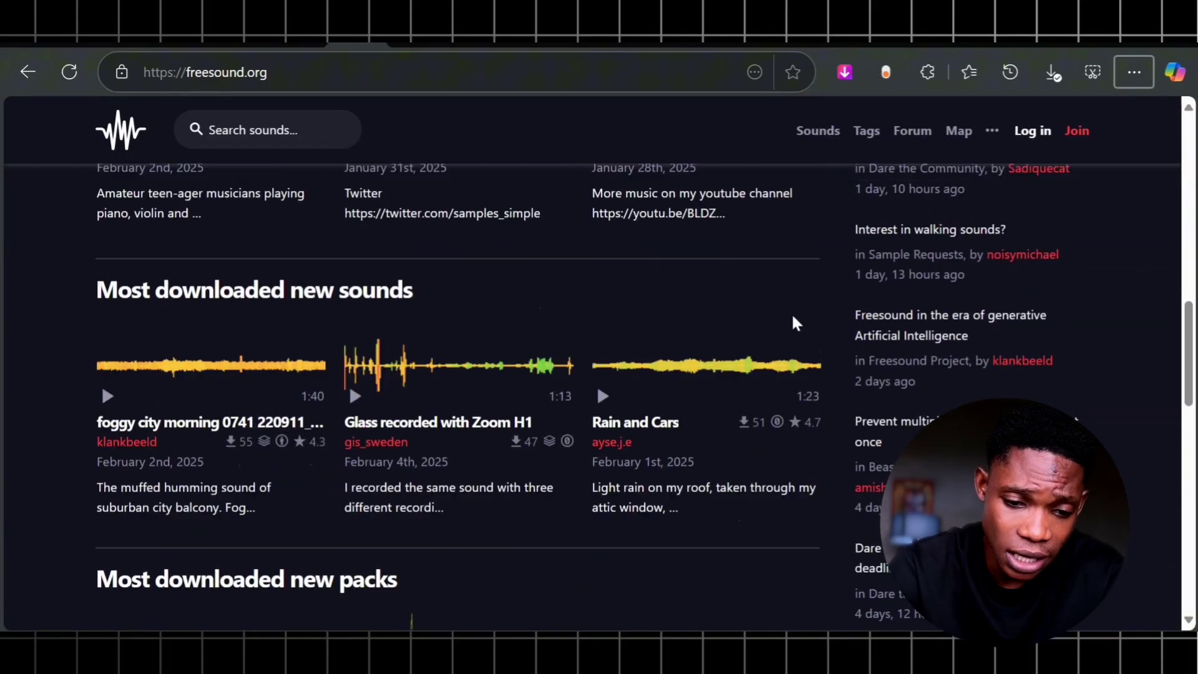
{"action": "scroll", "coordinate": [793, 320], "scroll_direction": "down", "scroll_amount": 8}
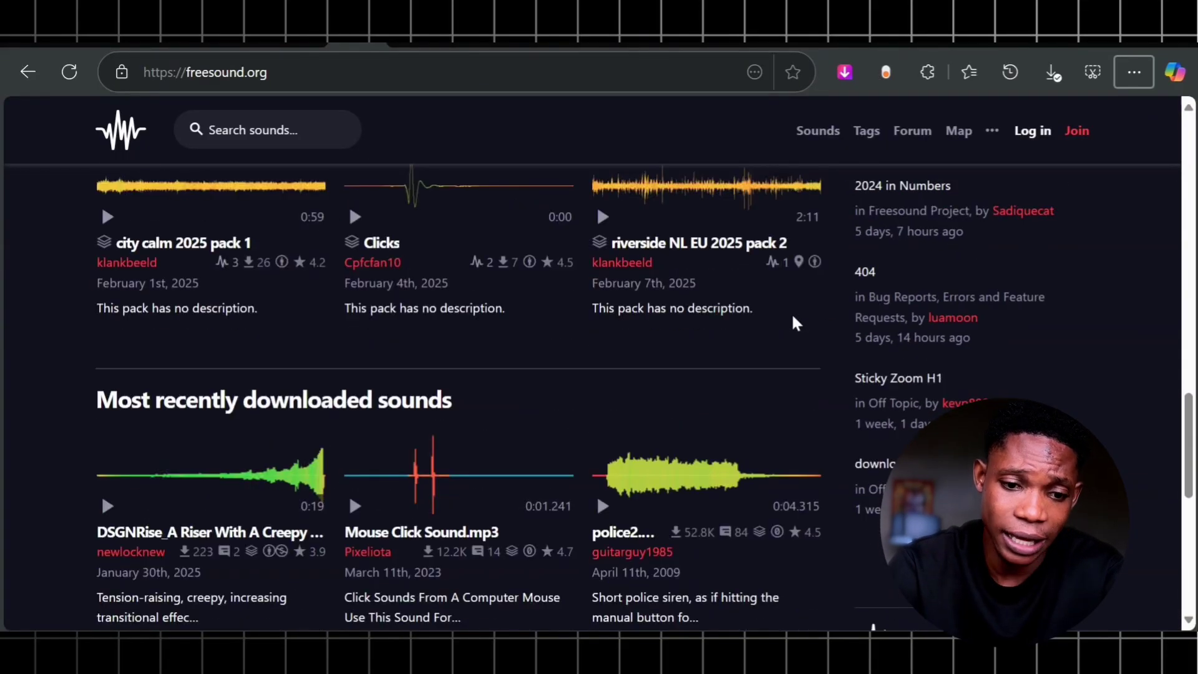
{"action": "scroll", "coordinate": [793, 319], "scroll_direction": "down", "scroll_amount": 3}
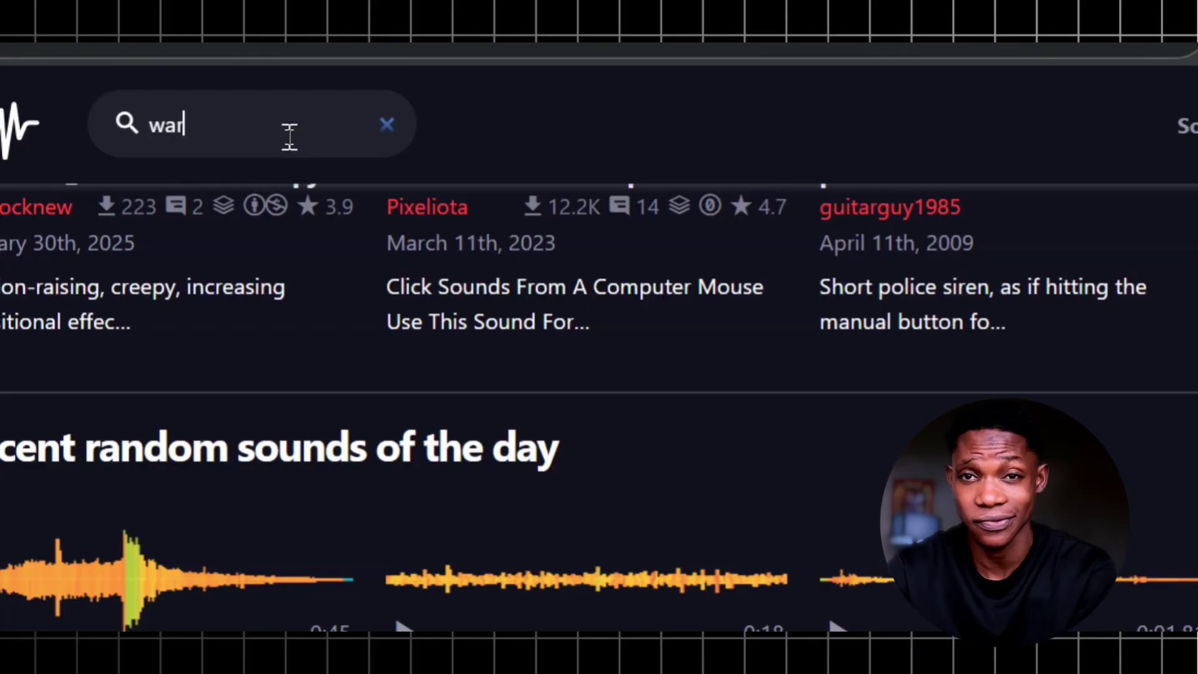
{"action": "key", "text": "Return"}
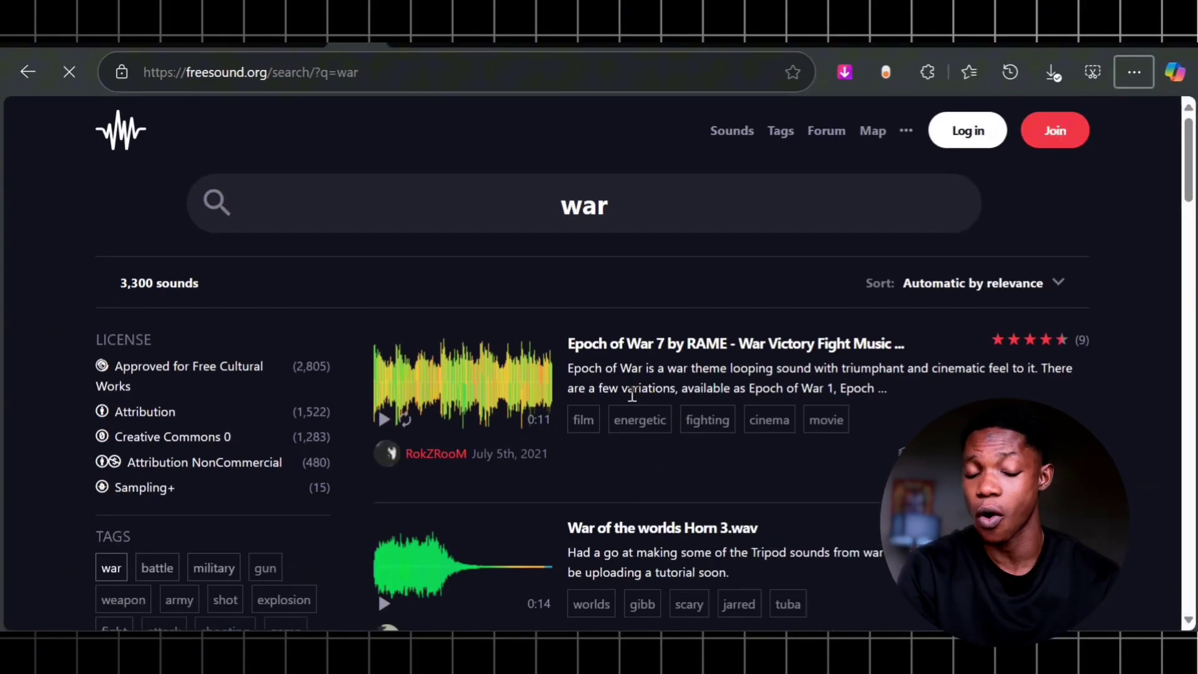
Browse the 3,300 war sound results, then go to the Pro Sound Effects SoundQ page.
{"action": "scroll", "coordinate": [896, 595], "scroll_direction": "down", "scroll_amount": 2}
{"action": "scroll", "coordinate": [780, 369], "scroll_direction": "down", "scroll_amount": 12}
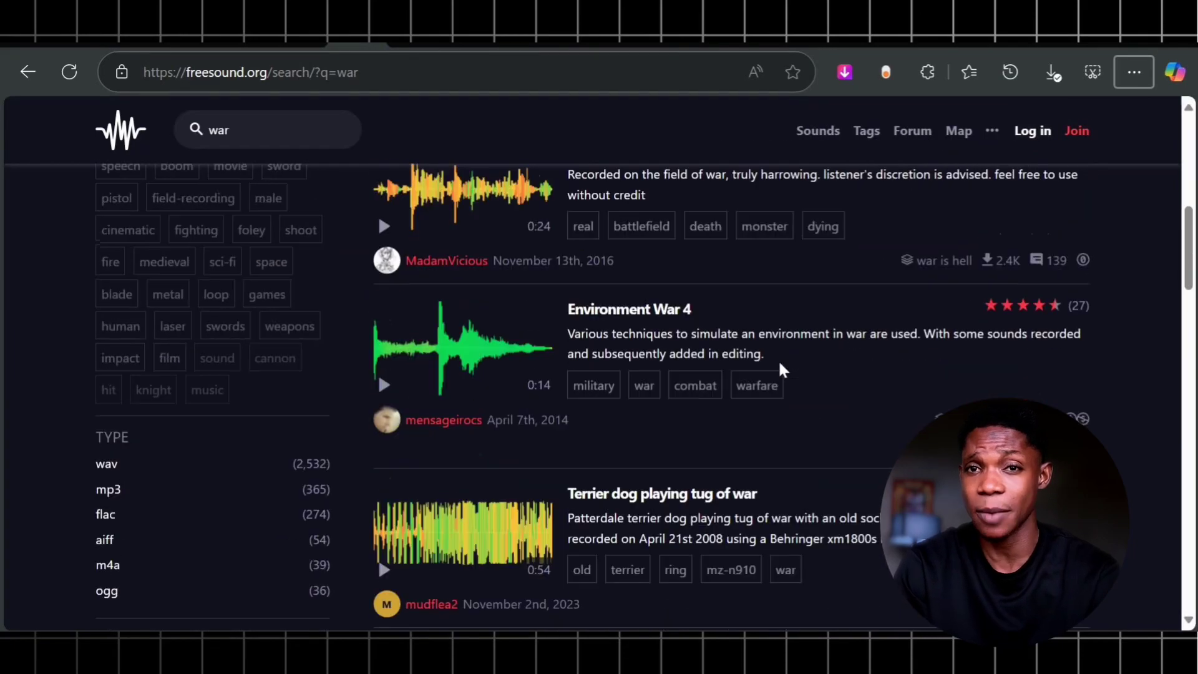
{"action": "scroll", "coordinate": [780, 369], "scroll_direction": "down", "scroll_amount": 3}
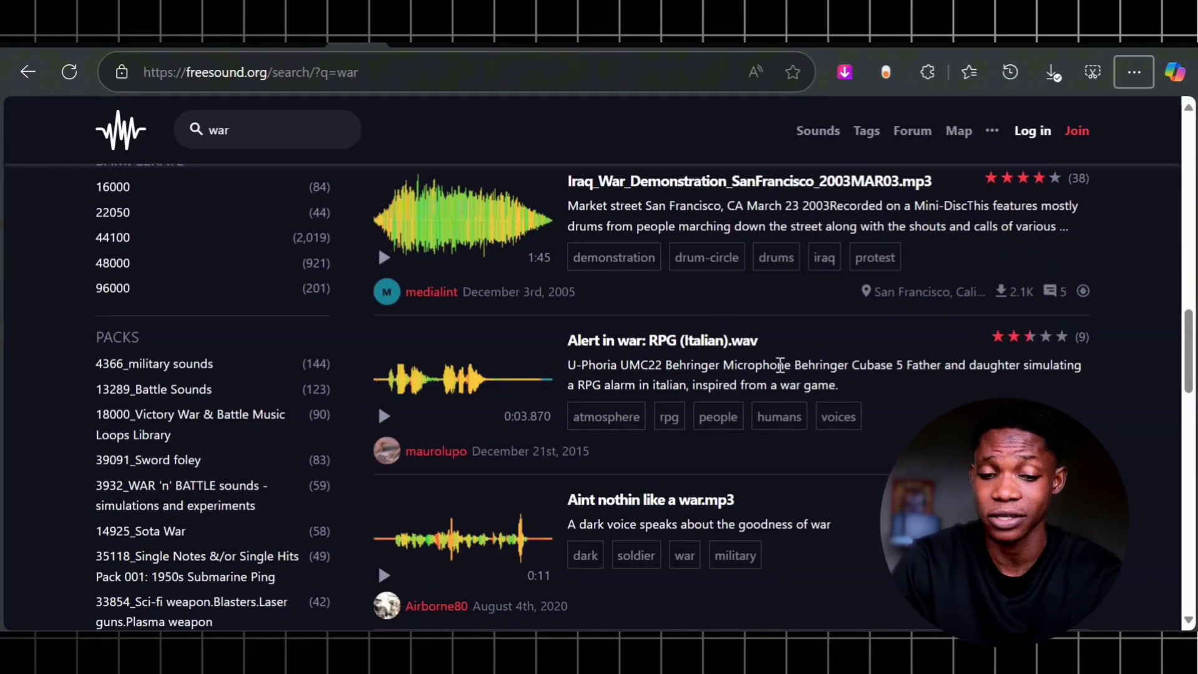
{"action": "scroll", "coordinate": [780, 369], "scroll_direction": "down", "scroll_amount": 5}
{"action": "scroll", "coordinate": [780, 374], "scroll_direction": "down", "scroll_amount": 6}
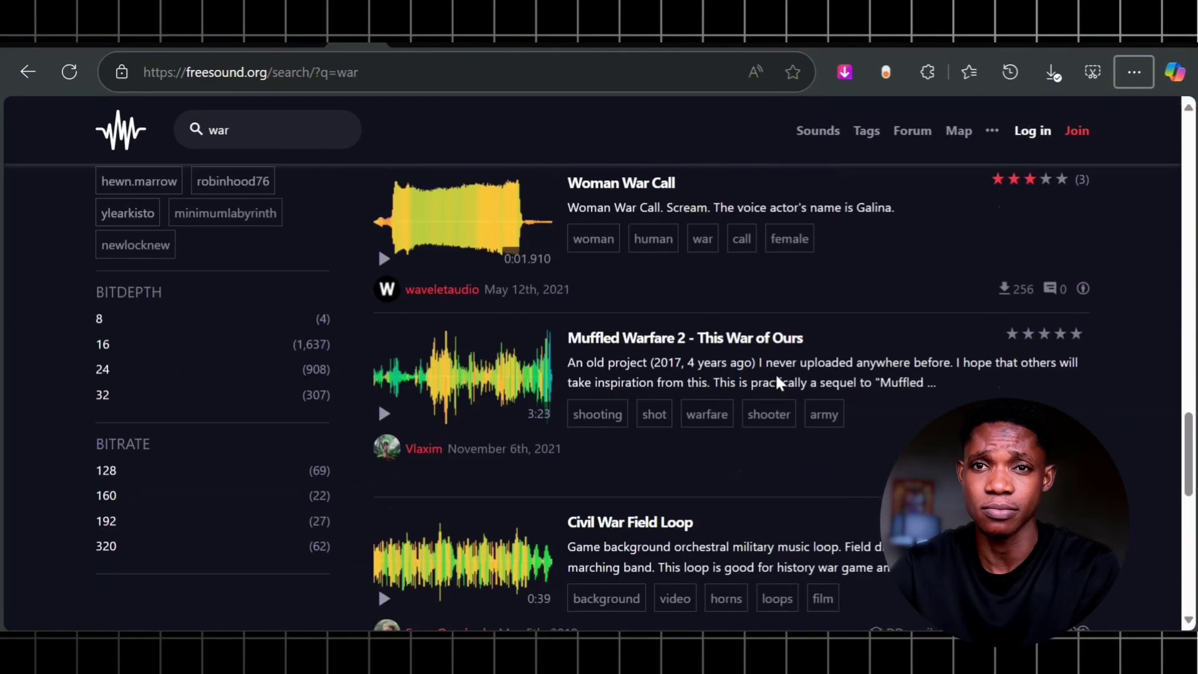
{"action": "scroll", "coordinate": [775, 372], "scroll_direction": "down", "scroll_amount": 4}
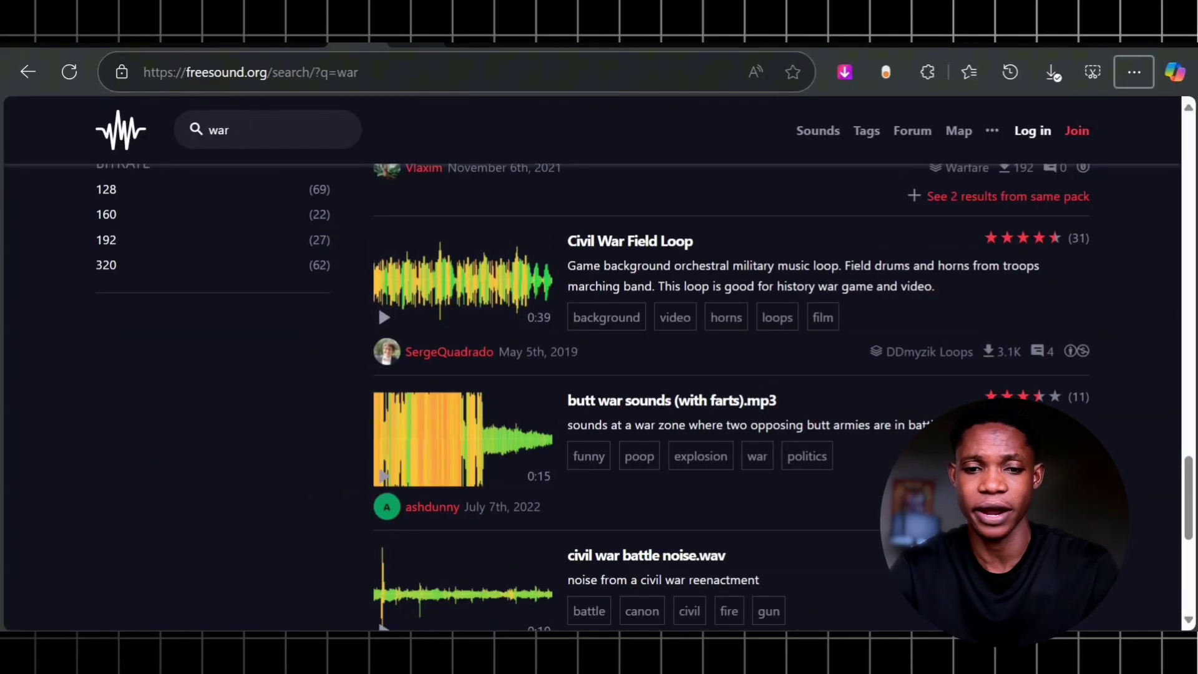
{"action": "left_click", "coordinate": [423, 44]}
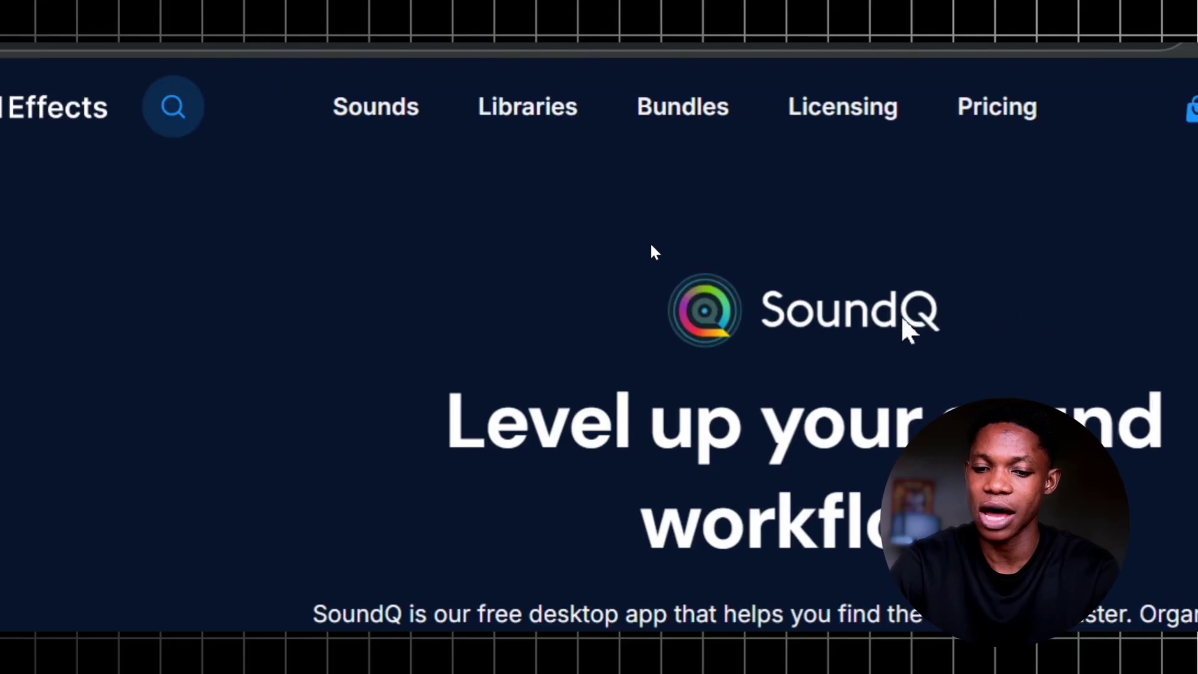
{"action": "scroll", "coordinate": [820, 340], "scroll_direction": "down", "scroll_amount": 2}
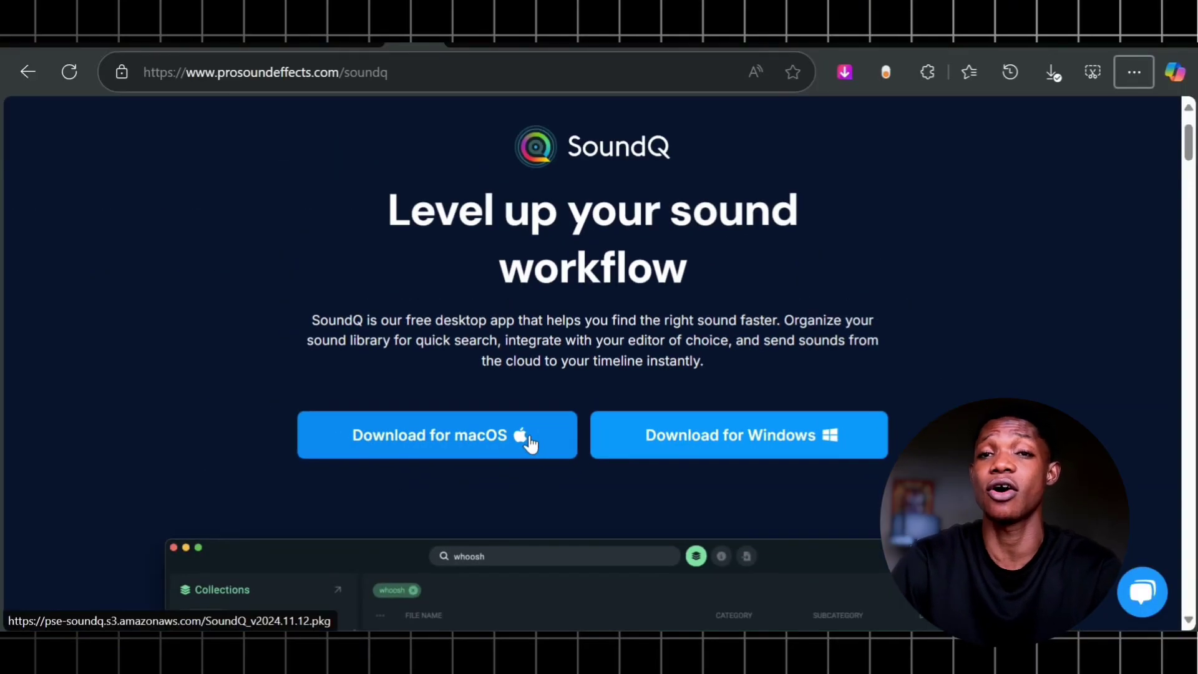
{"action": "scroll", "coordinate": [486, 337], "scroll_direction": "down", "scroll_amount": 6}
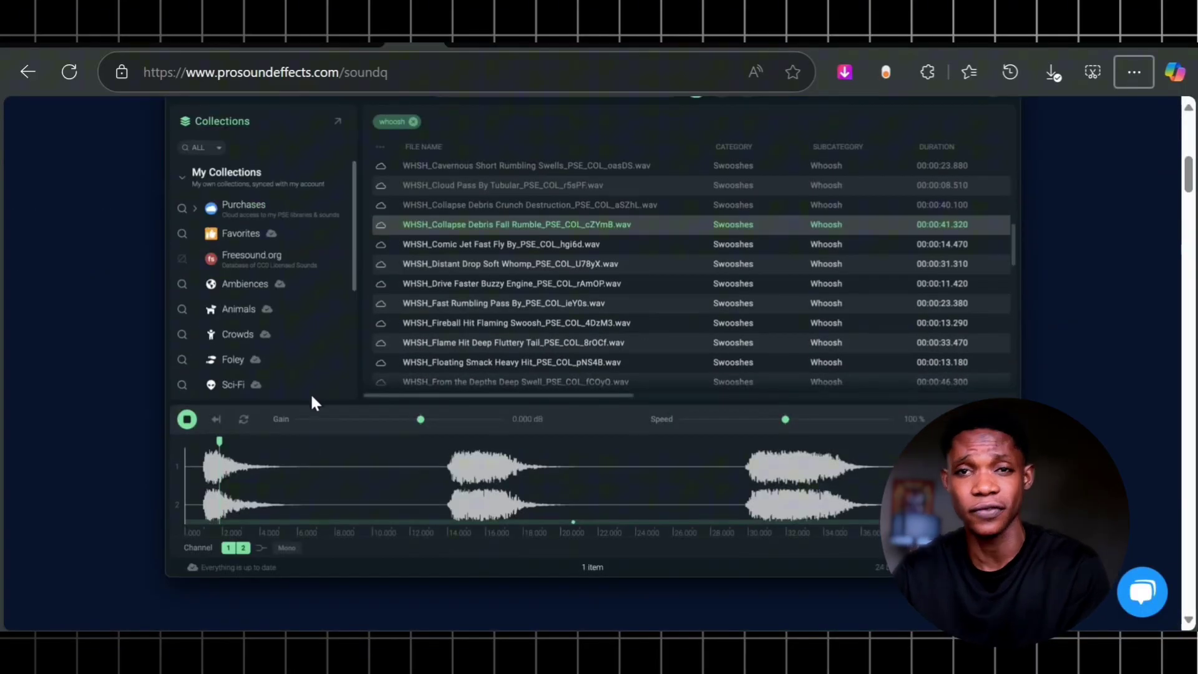
{"action": "scroll", "coordinate": [647, 401], "scroll_direction": "down", "scroll_amount": 8}
{"action": "scroll", "coordinate": [713, 430], "scroll_direction": "down", "scroll_amount": 10}
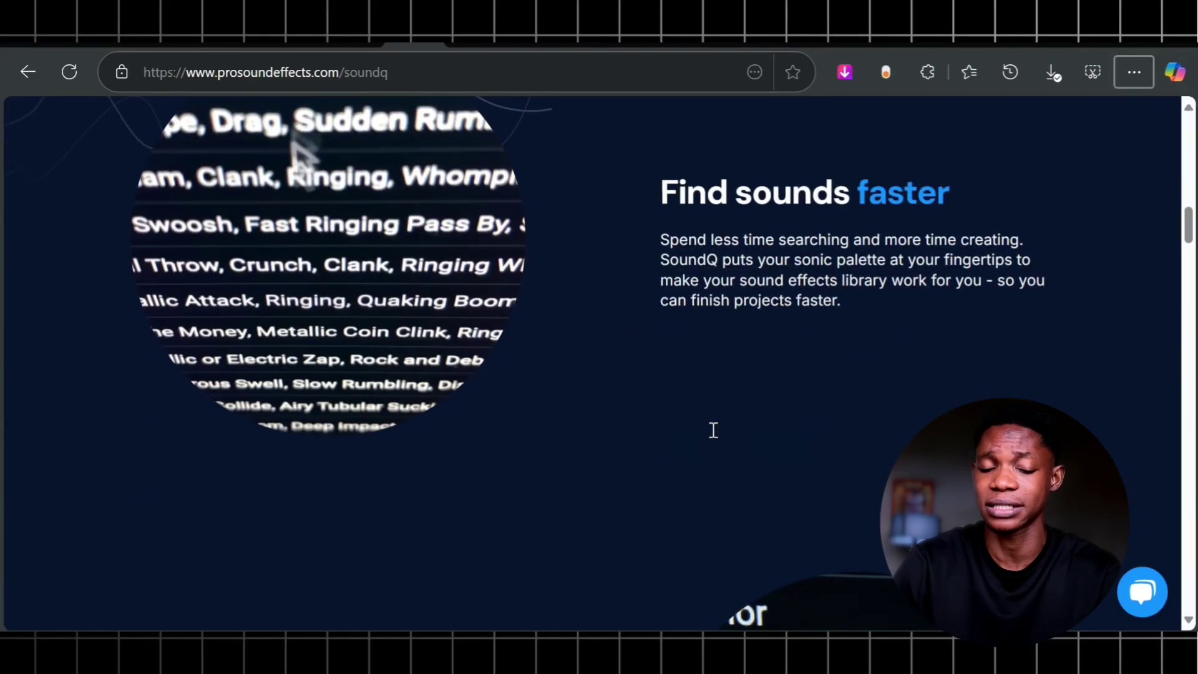